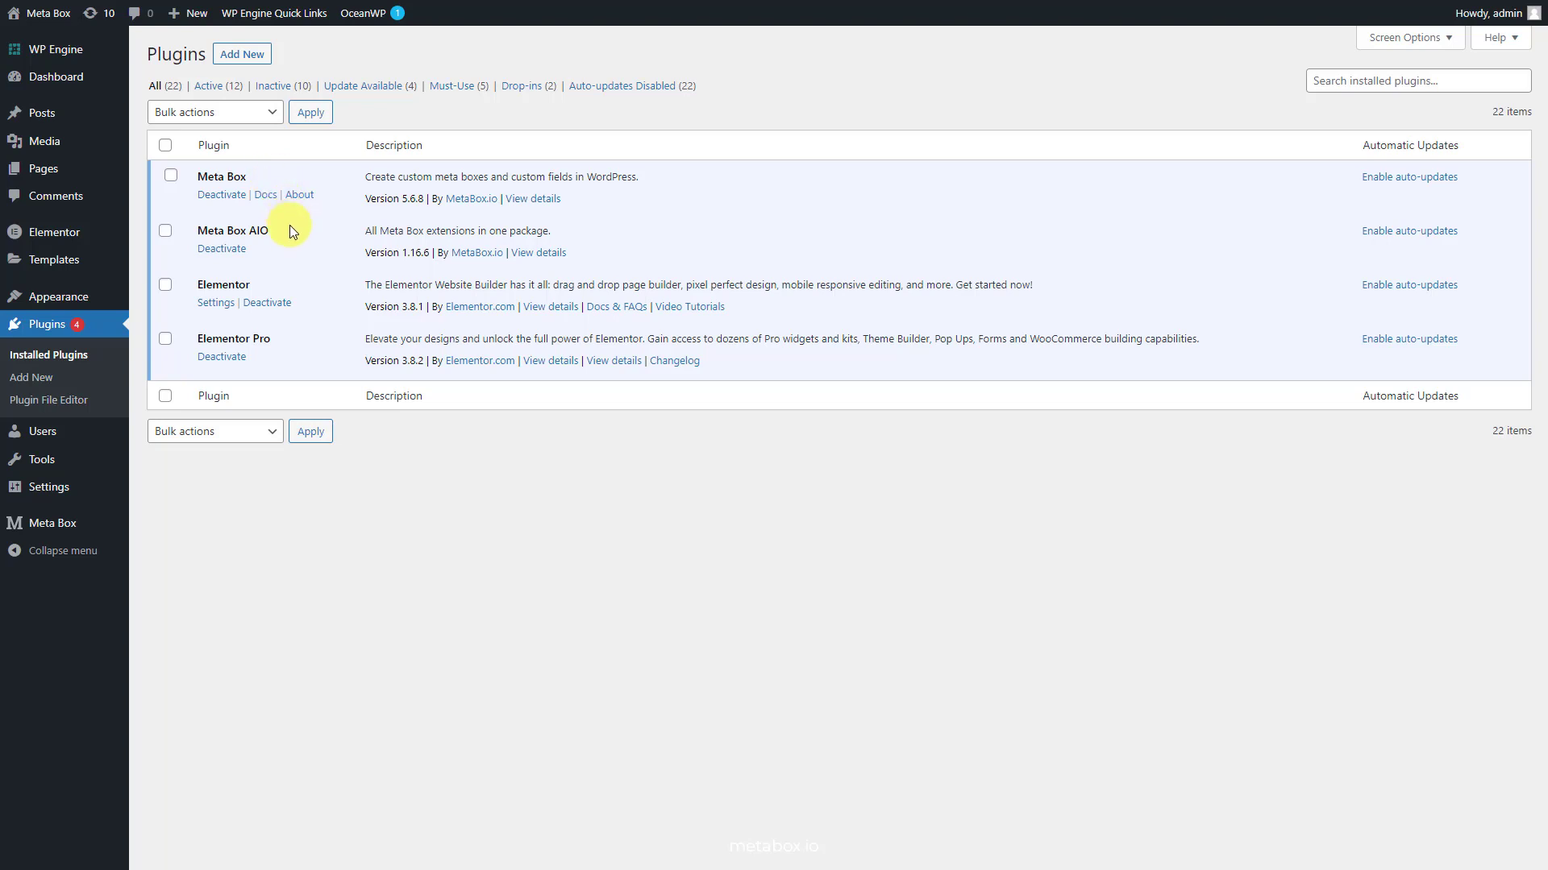
Step: Open the Meta Box extensions list and review which extensions are enabled
mouse_move(103, 522)
left_click(141, 707)
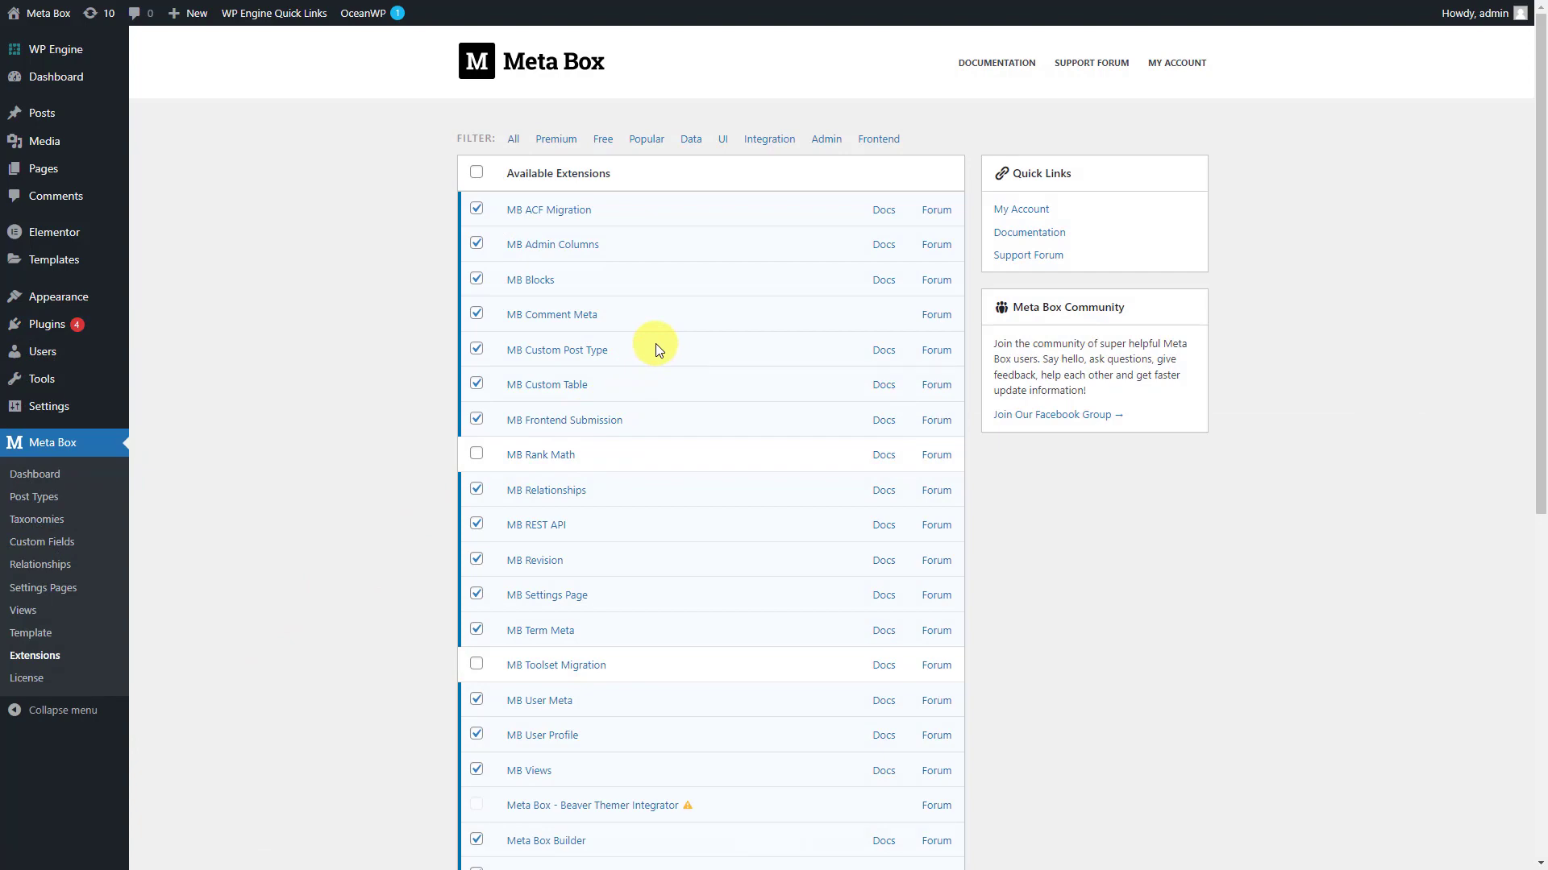
scroll(655, 343, "down", 5)
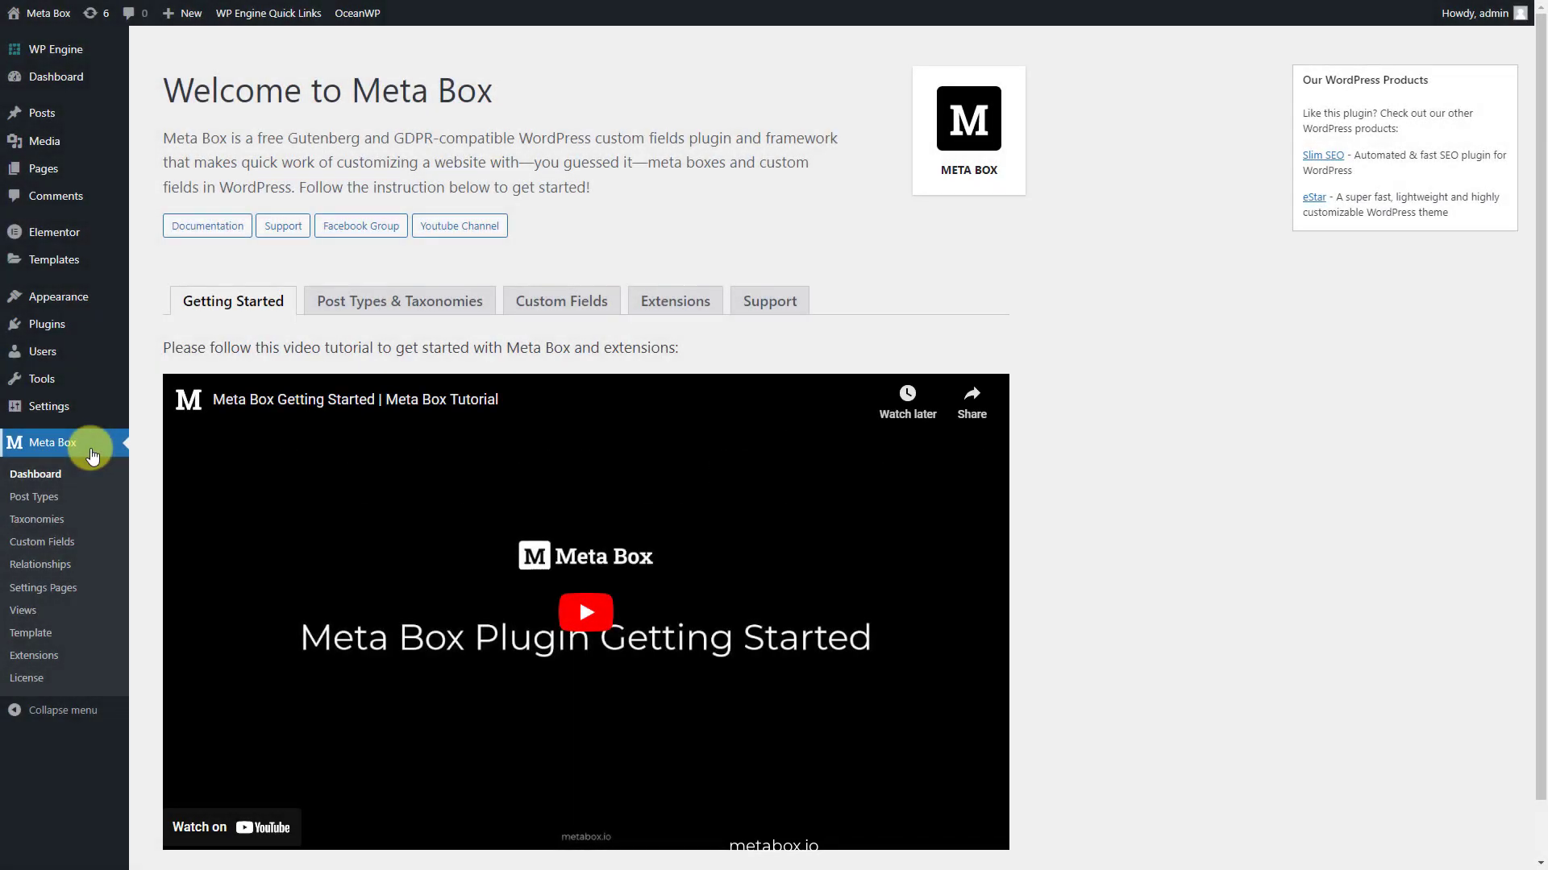
Step: Create a new custom post type with the plural name Car Rentals, fill in its singular name and publish it
left_click(65, 498)
left_click(273, 64)
left_click(542, 148)
type("Car Rentals")
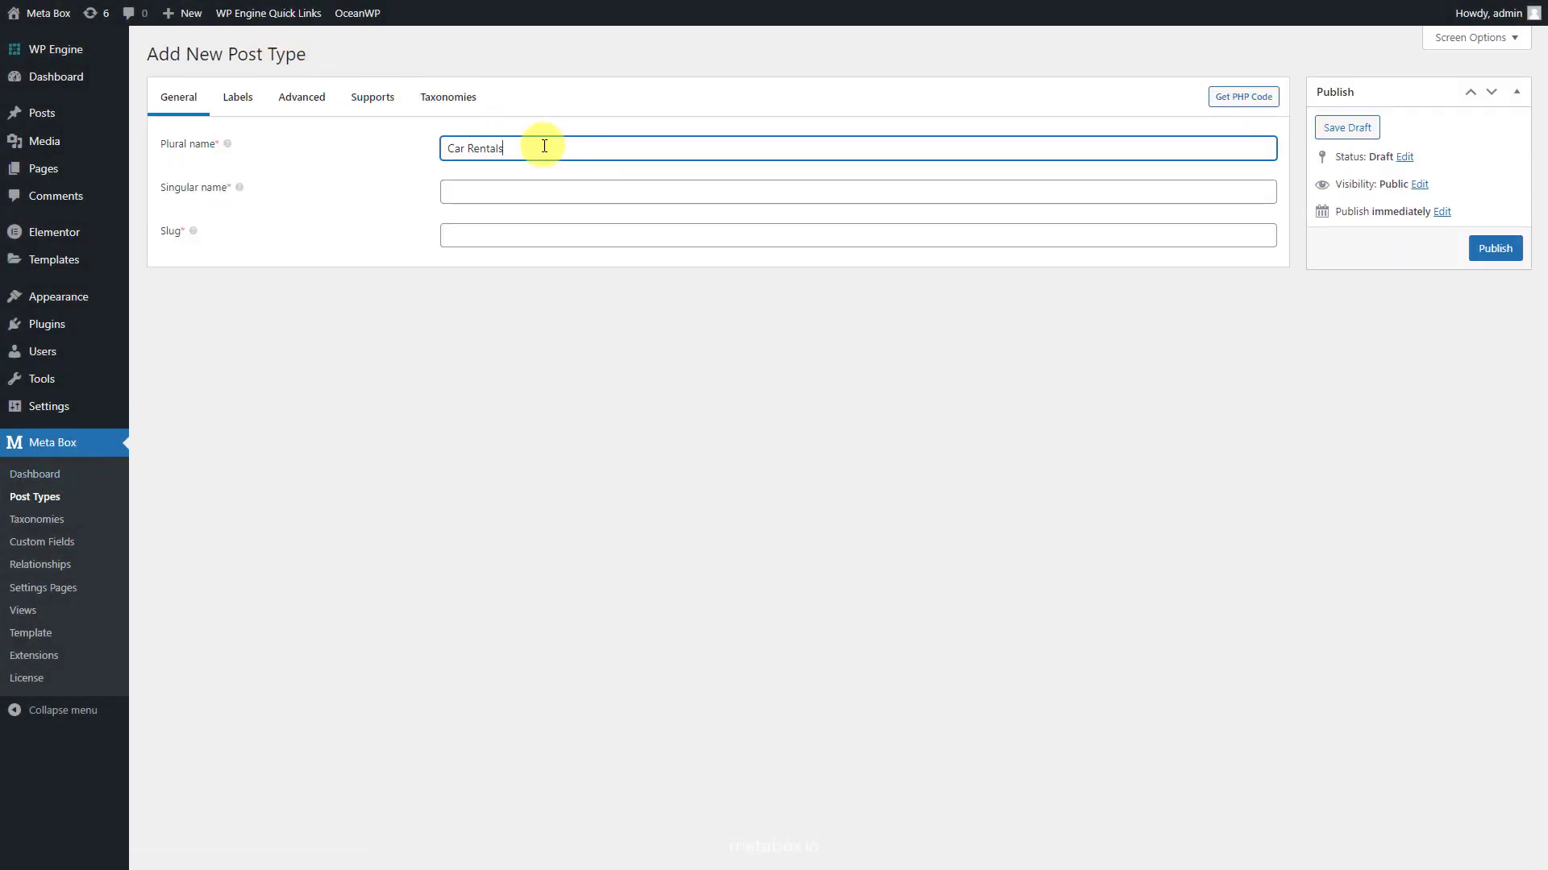
left_click(544, 192)
left_click(1493, 255)
mouse_move(93, 227)
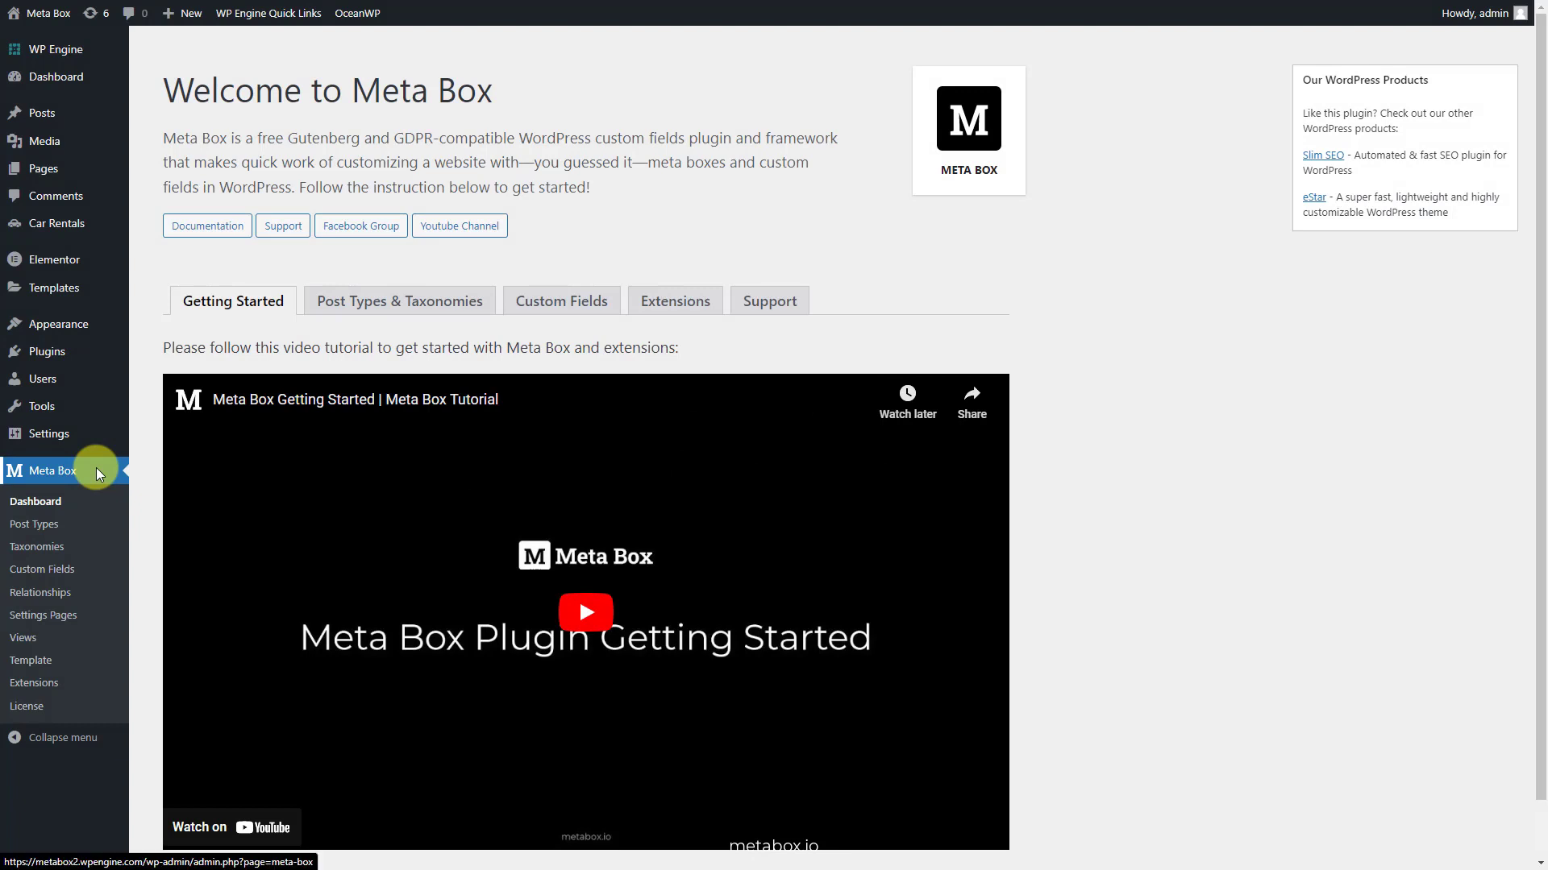
Step: Create a new custom field group titled Car Rental Information
left_click(92, 570)
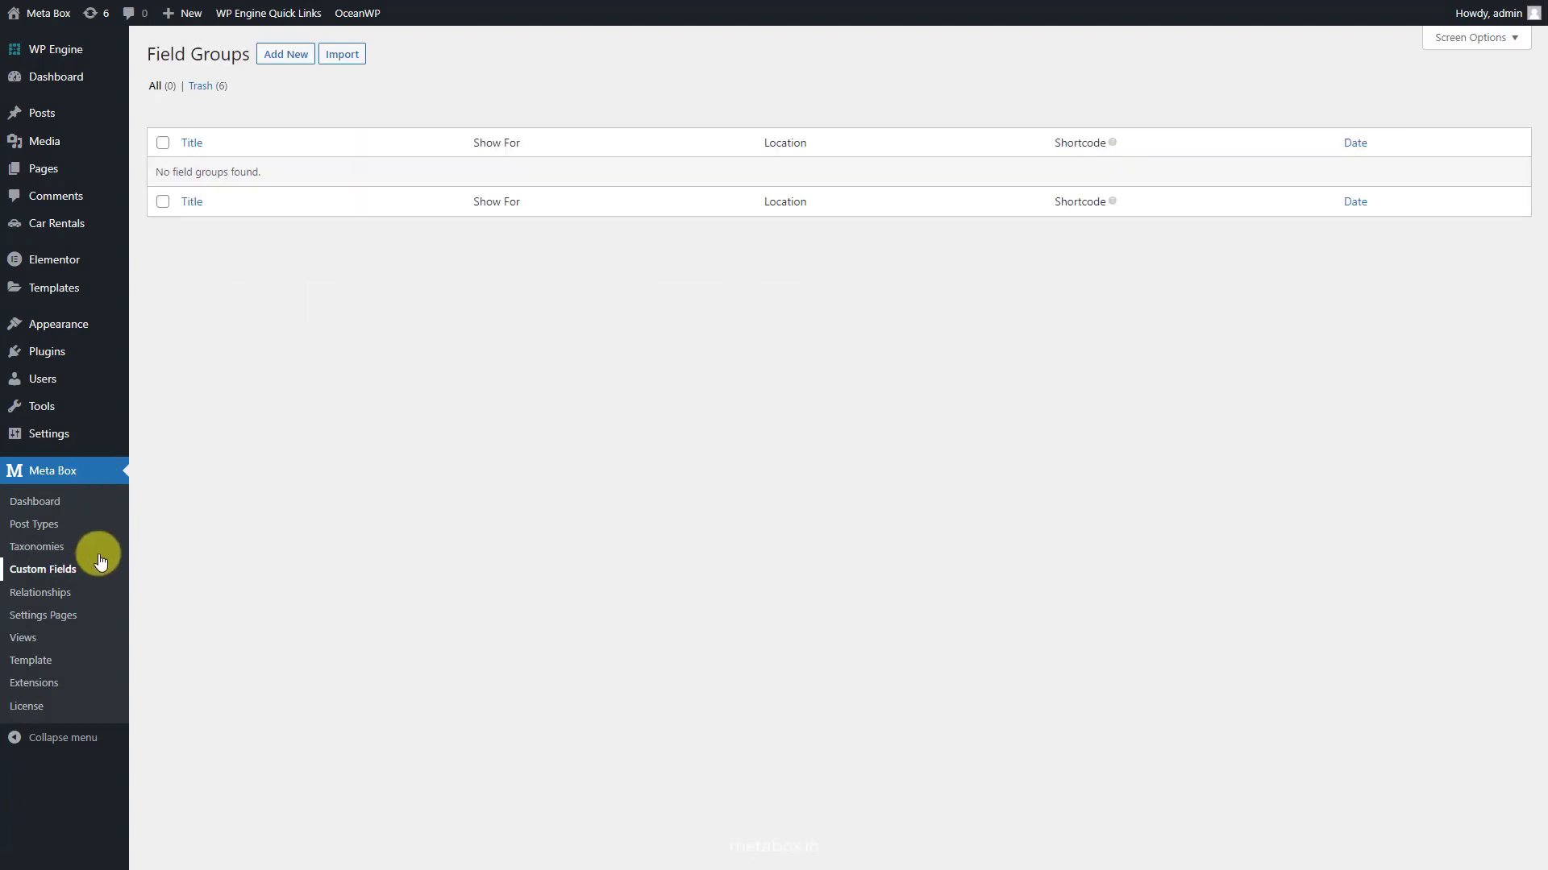
left_click(286, 54)
type("Car Rental Information")
Step: Add a Number field to the group and label it Rental Price
left_click(197, 238)
type("number")
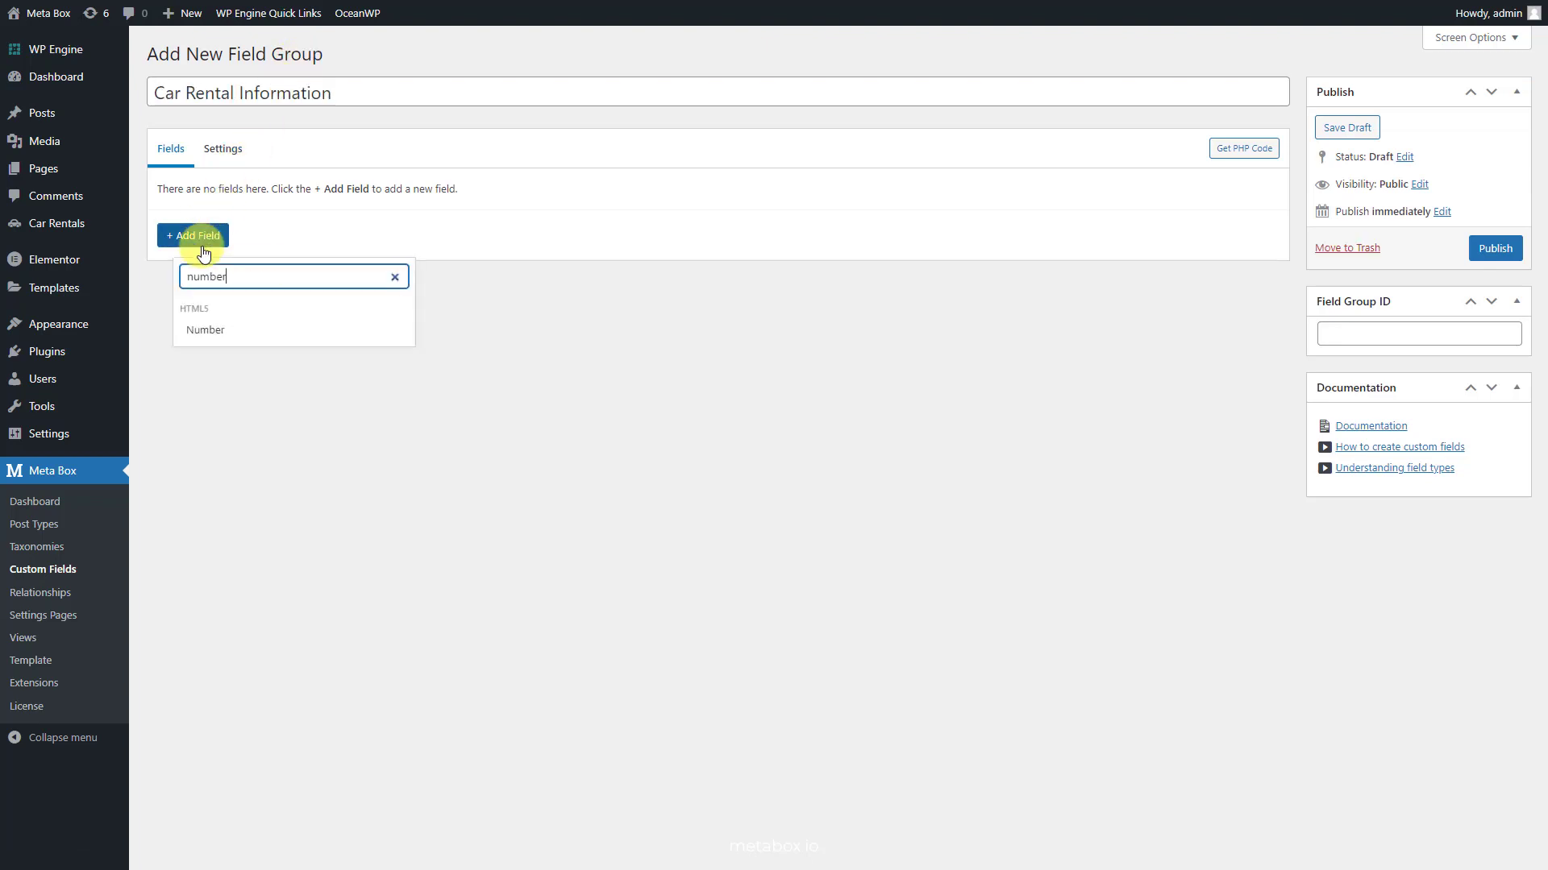
left_click(239, 333)
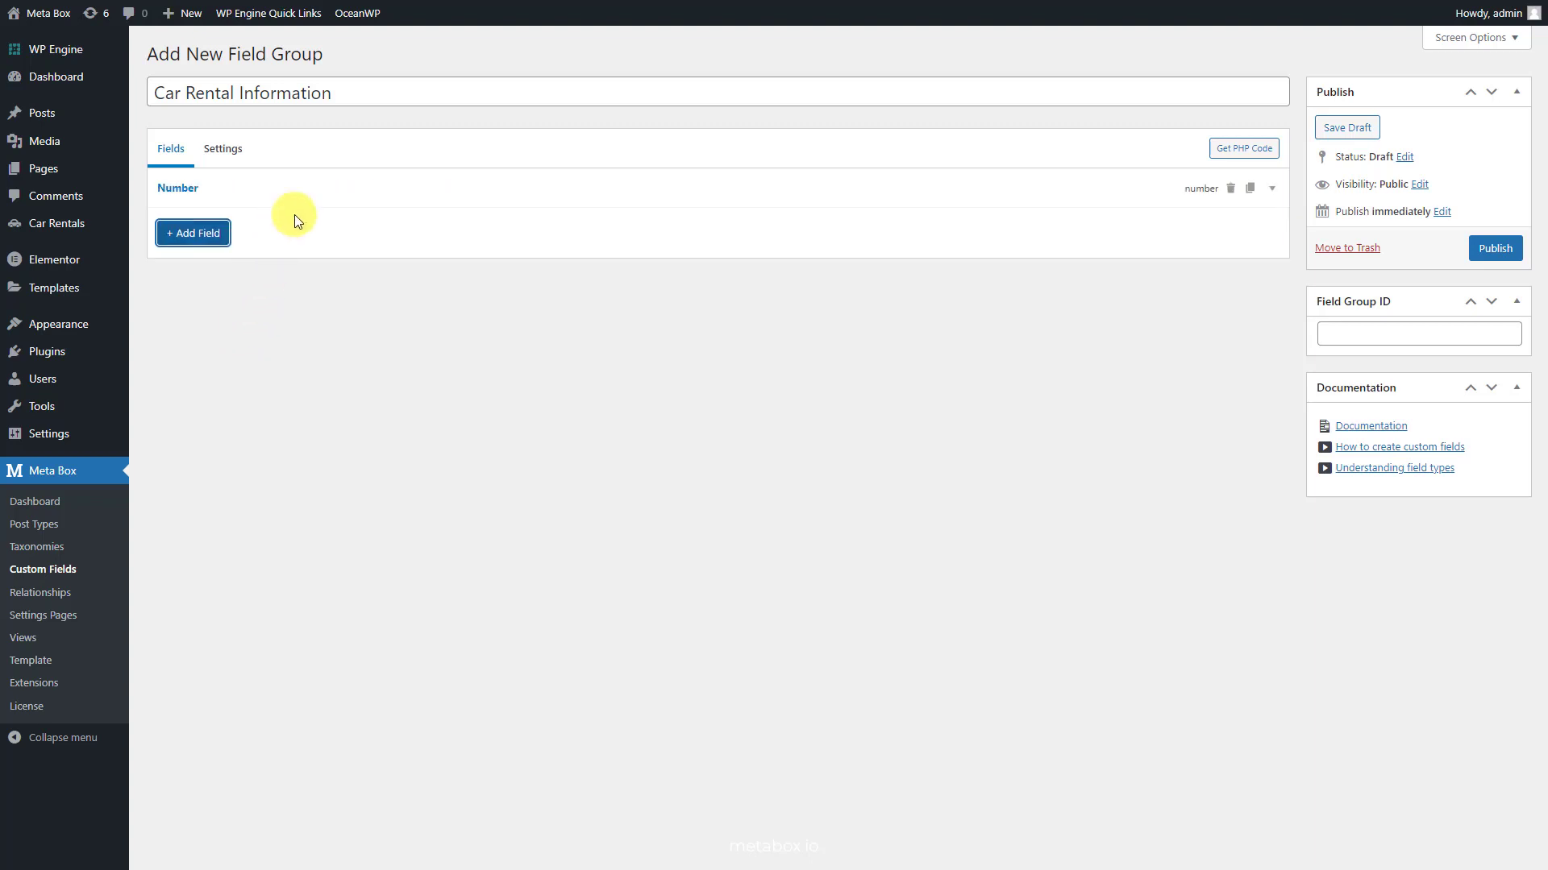
left_click(303, 191)
double_click(377, 258)
type("Rental Price")
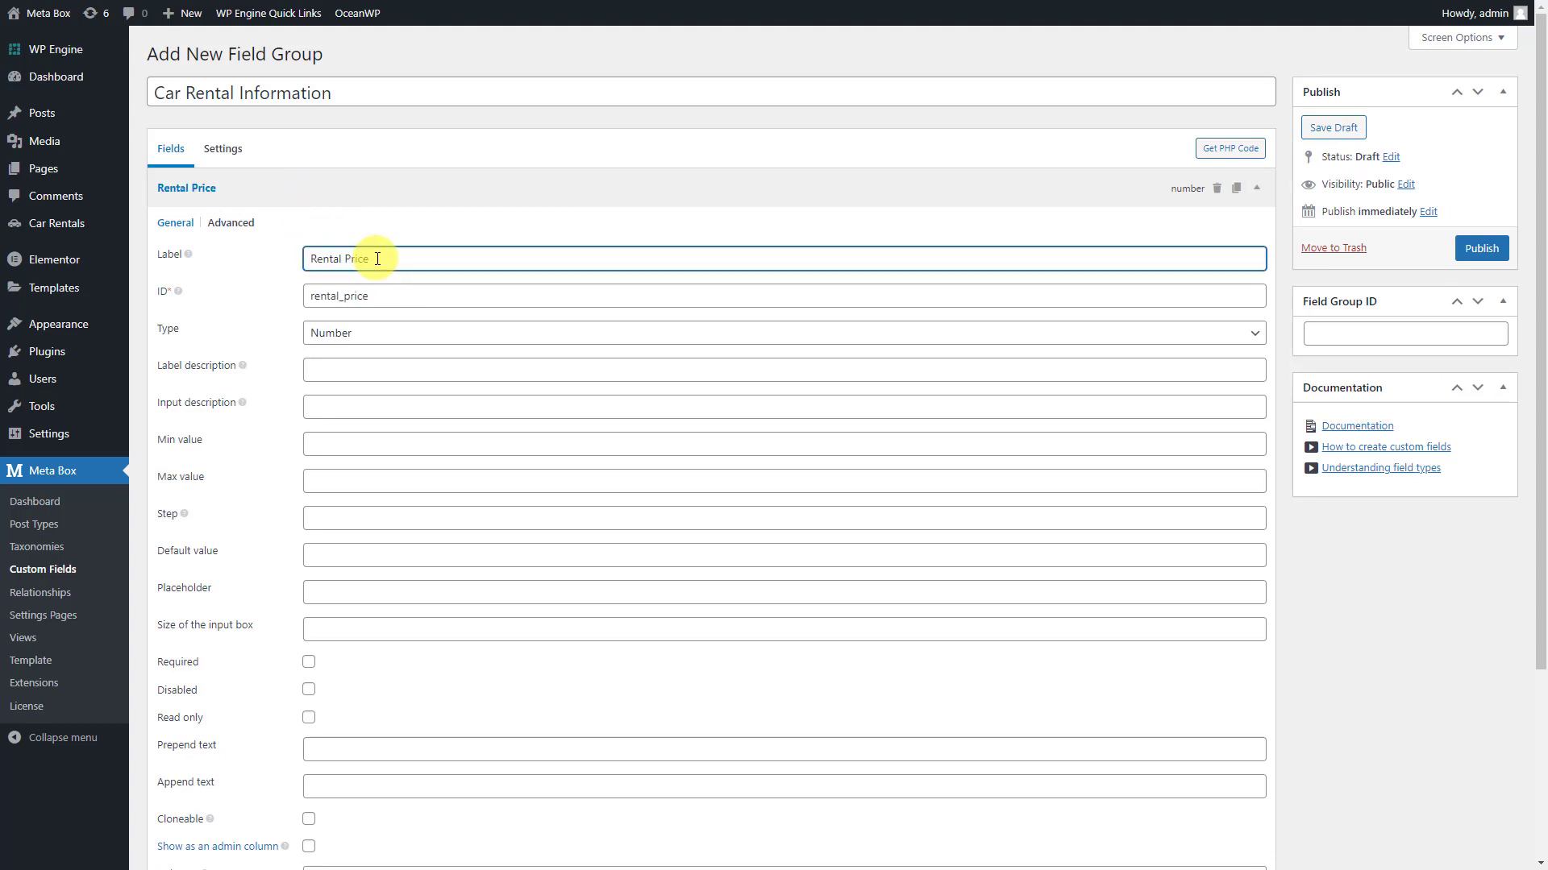
left_click(304, 191)
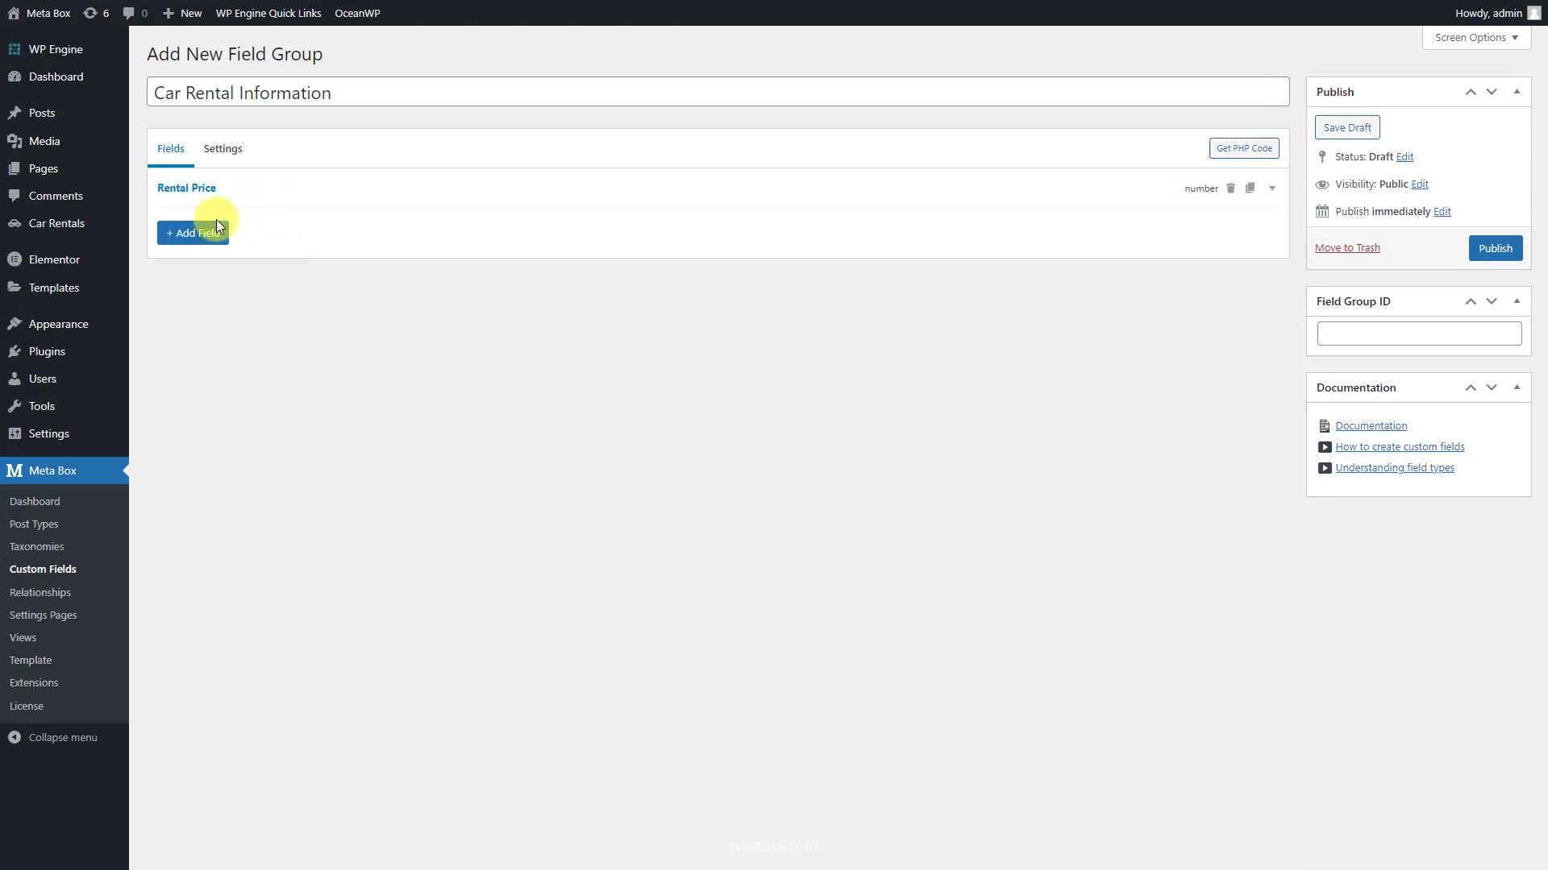
Step: Add a second Number field labelled Car Year with the placeholder 2022
left_click(191, 236)
left_click(228, 330)
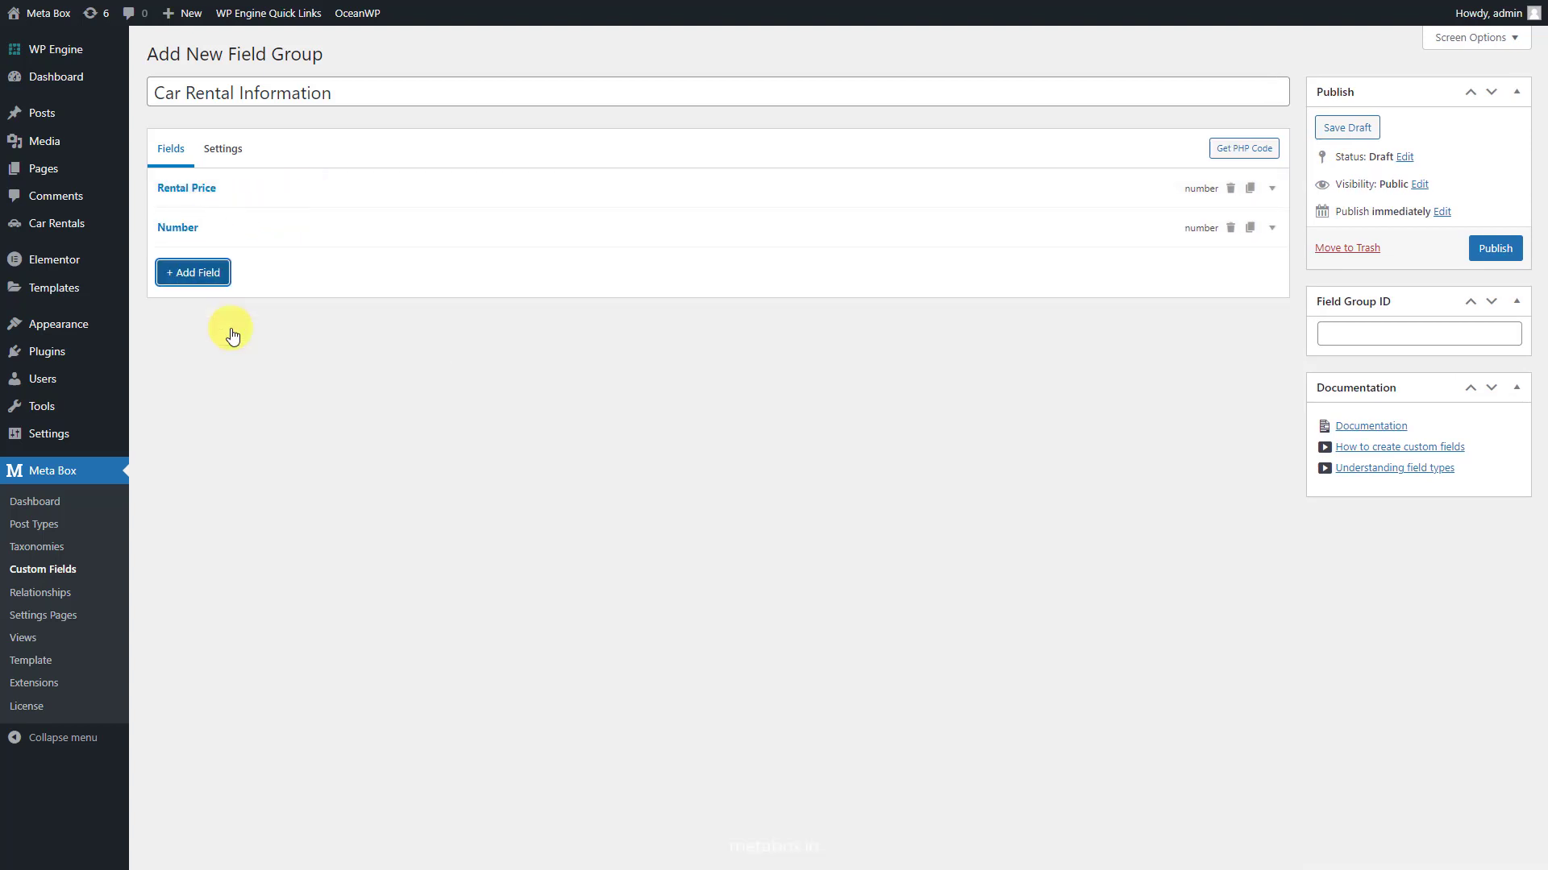
left_click(281, 233)
left_click(369, 295)
double_click(369, 295)
type("Car Year")
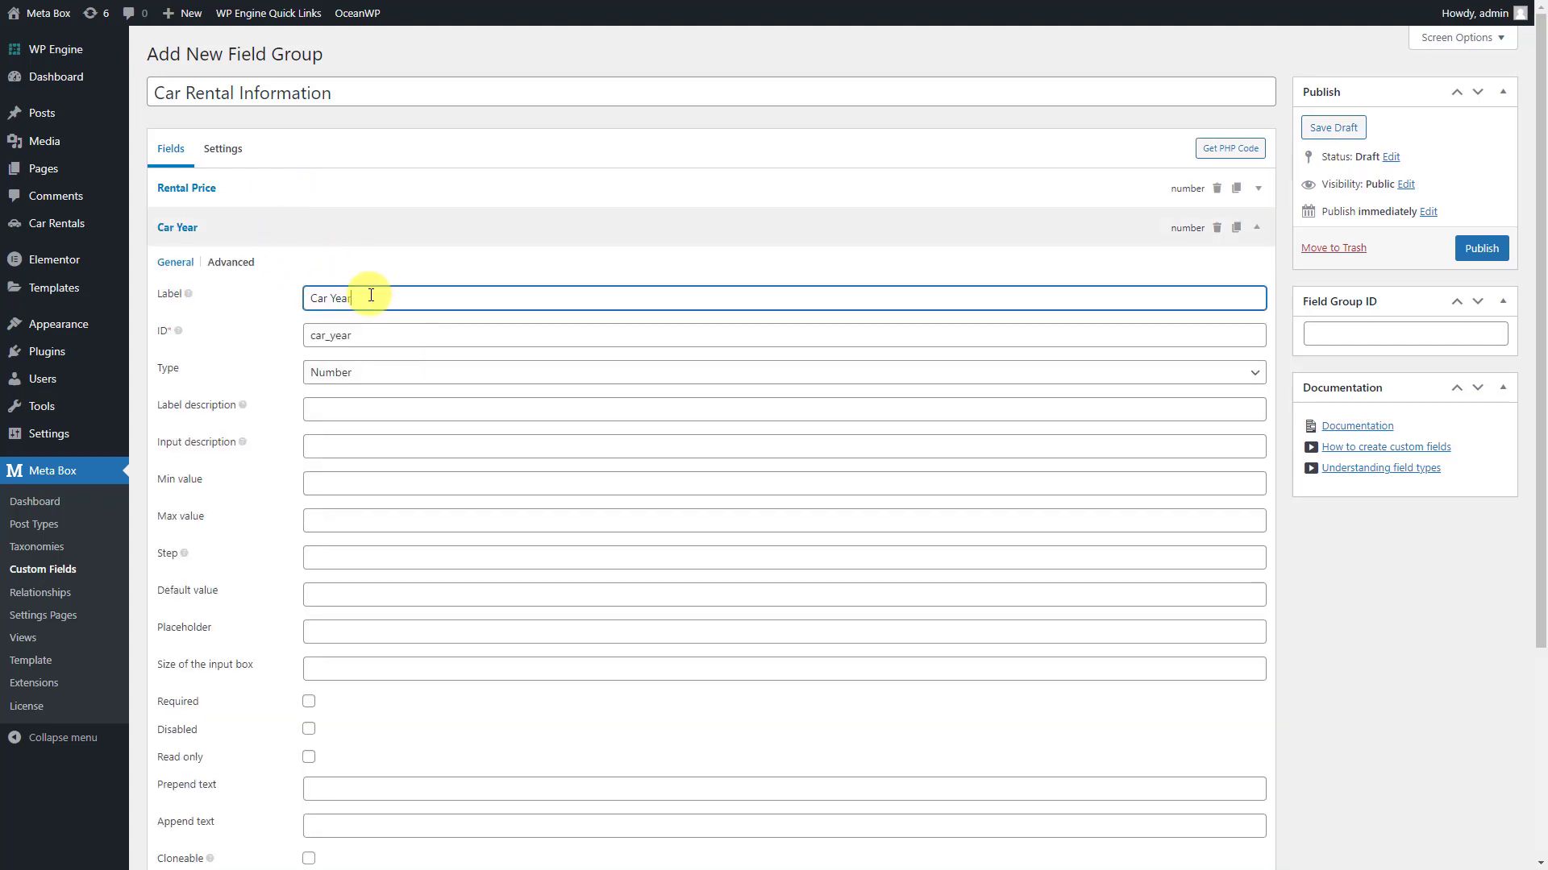
left_click(364, 632)
type("2022")
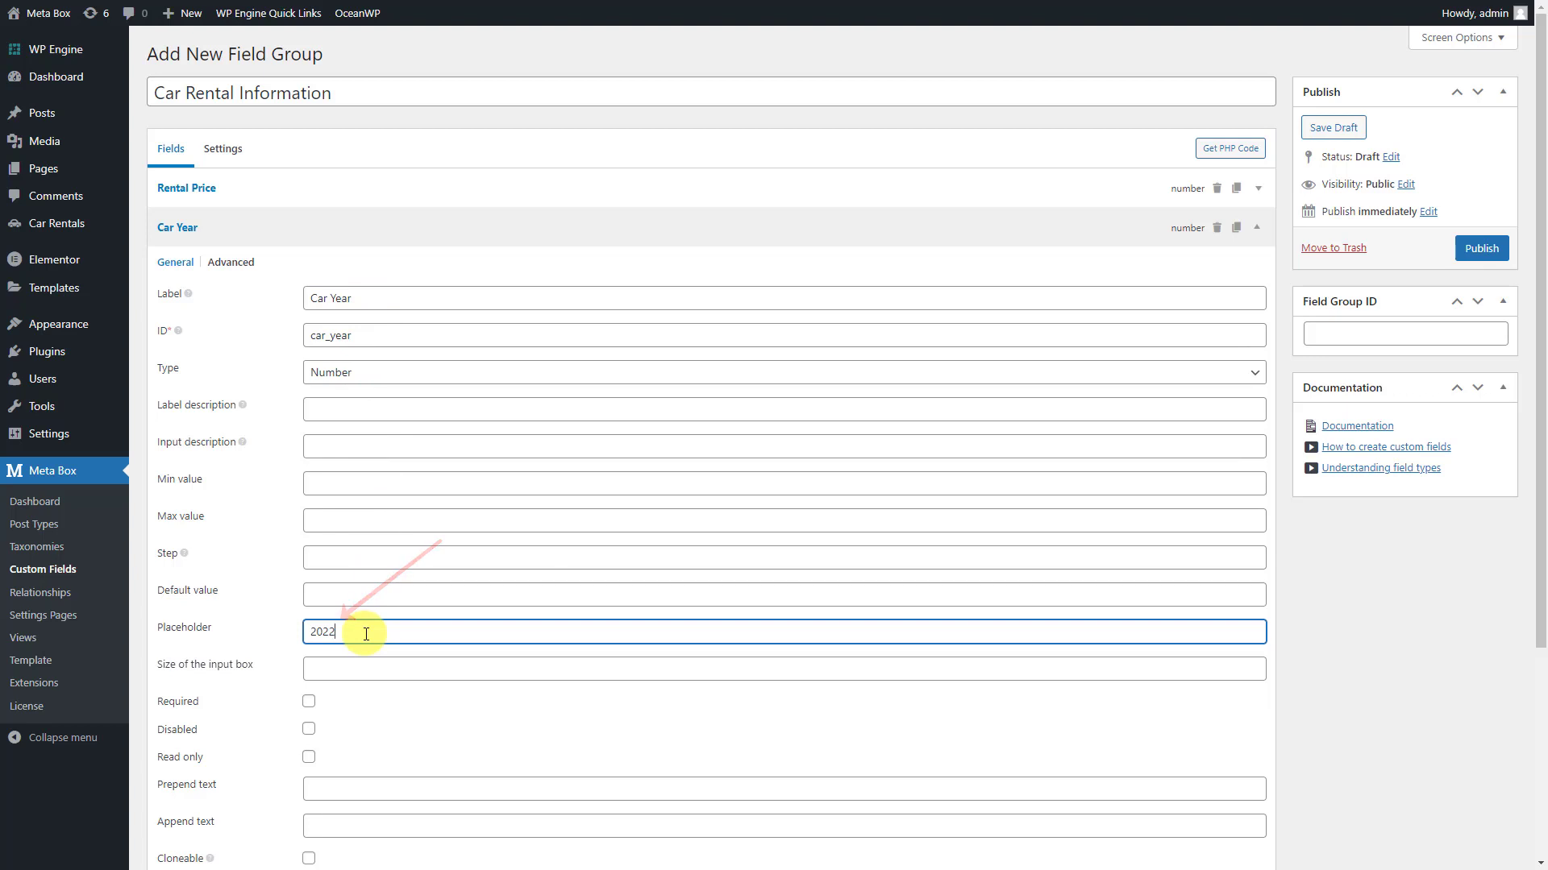
left_click(450, 229)
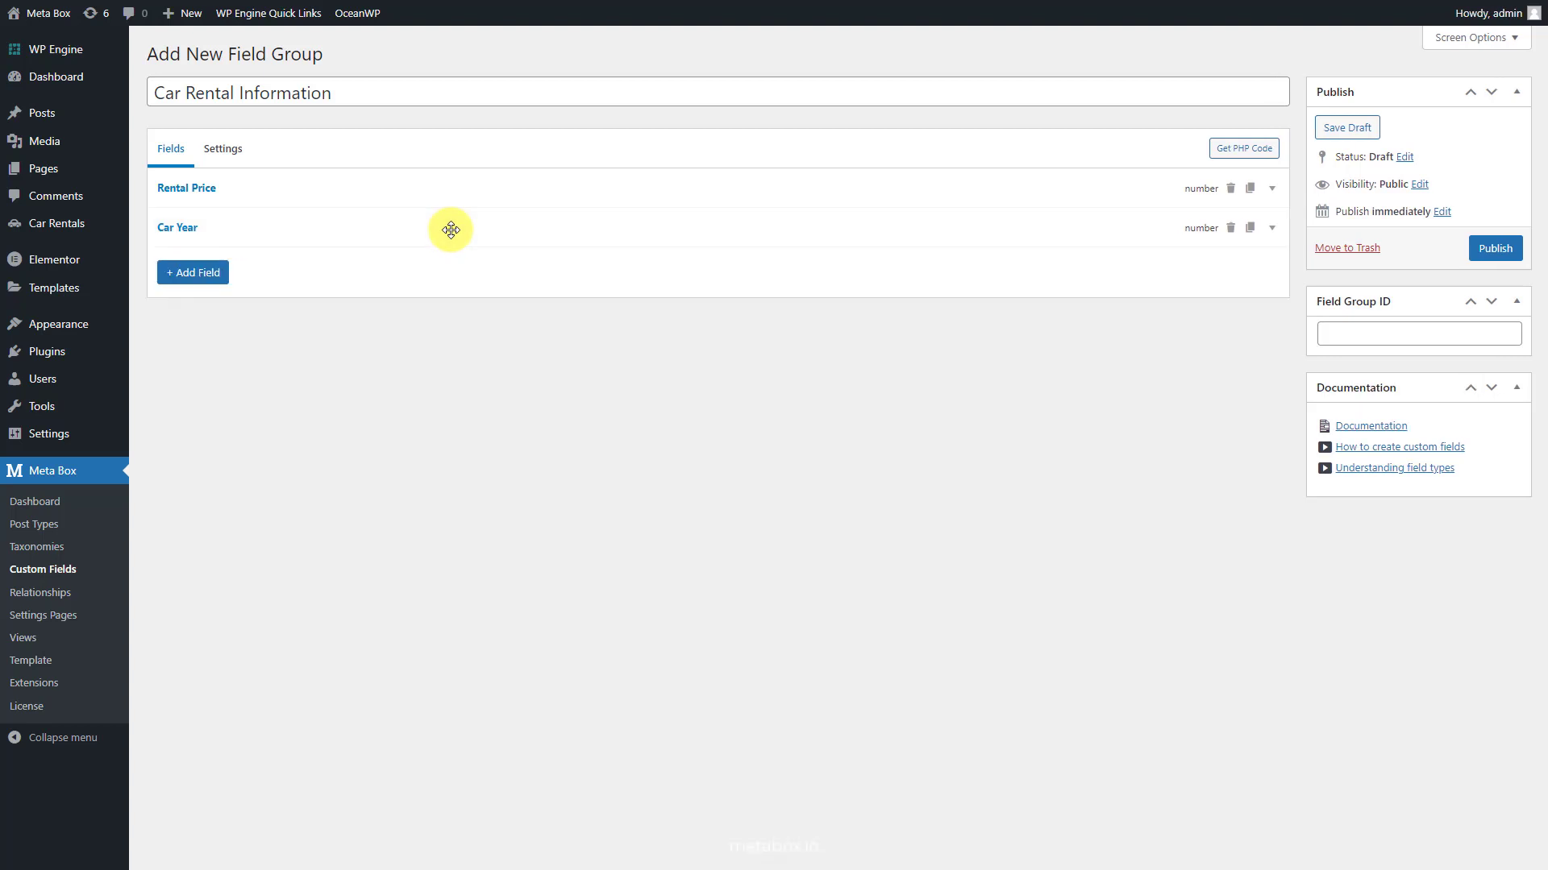
Step: Add a Number field labelled Max Passengers with a minimum value of 1 and a maximum value of 7
left_click(193, 274)
type("number")
left_click(235, 365)
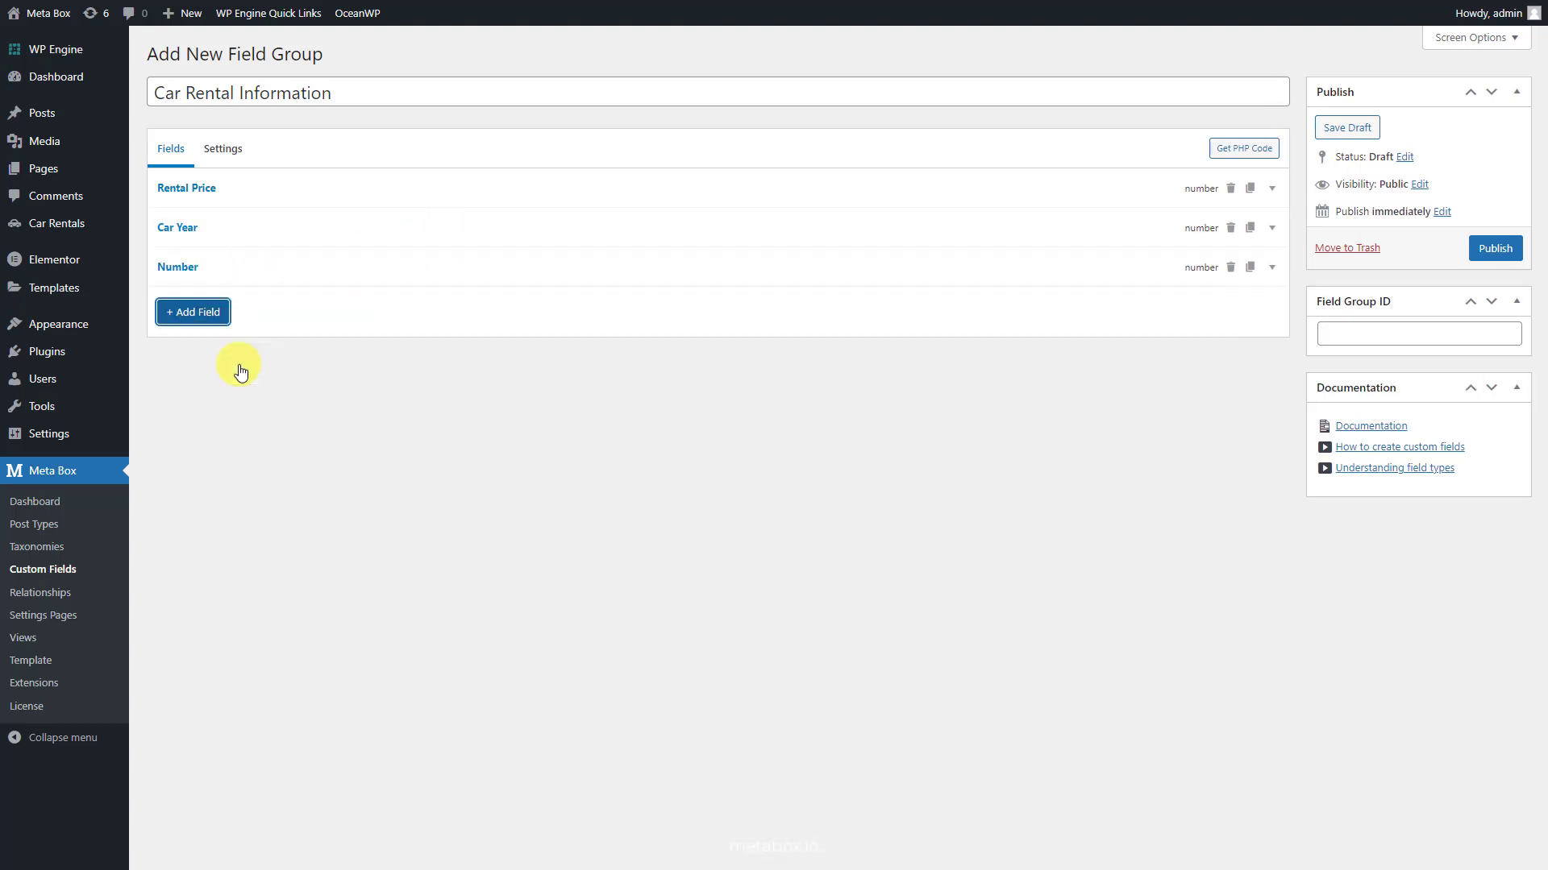
left_click(283, 266)
double_click(360, 331)
type("Max Passengers")
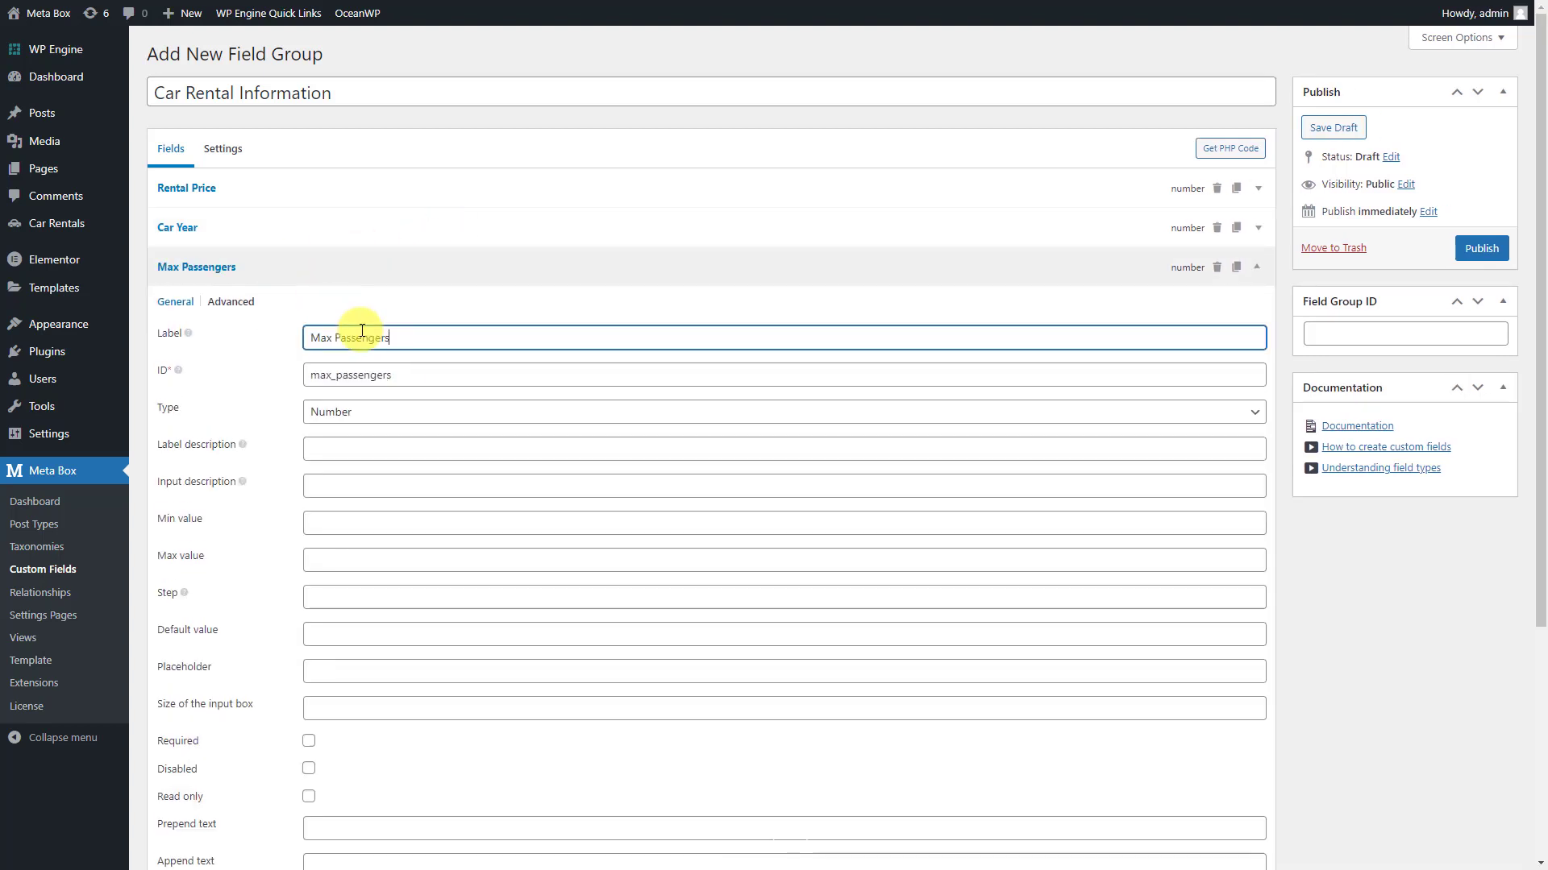
left_click(328, 521)
type("1")
left_click(345, 559)
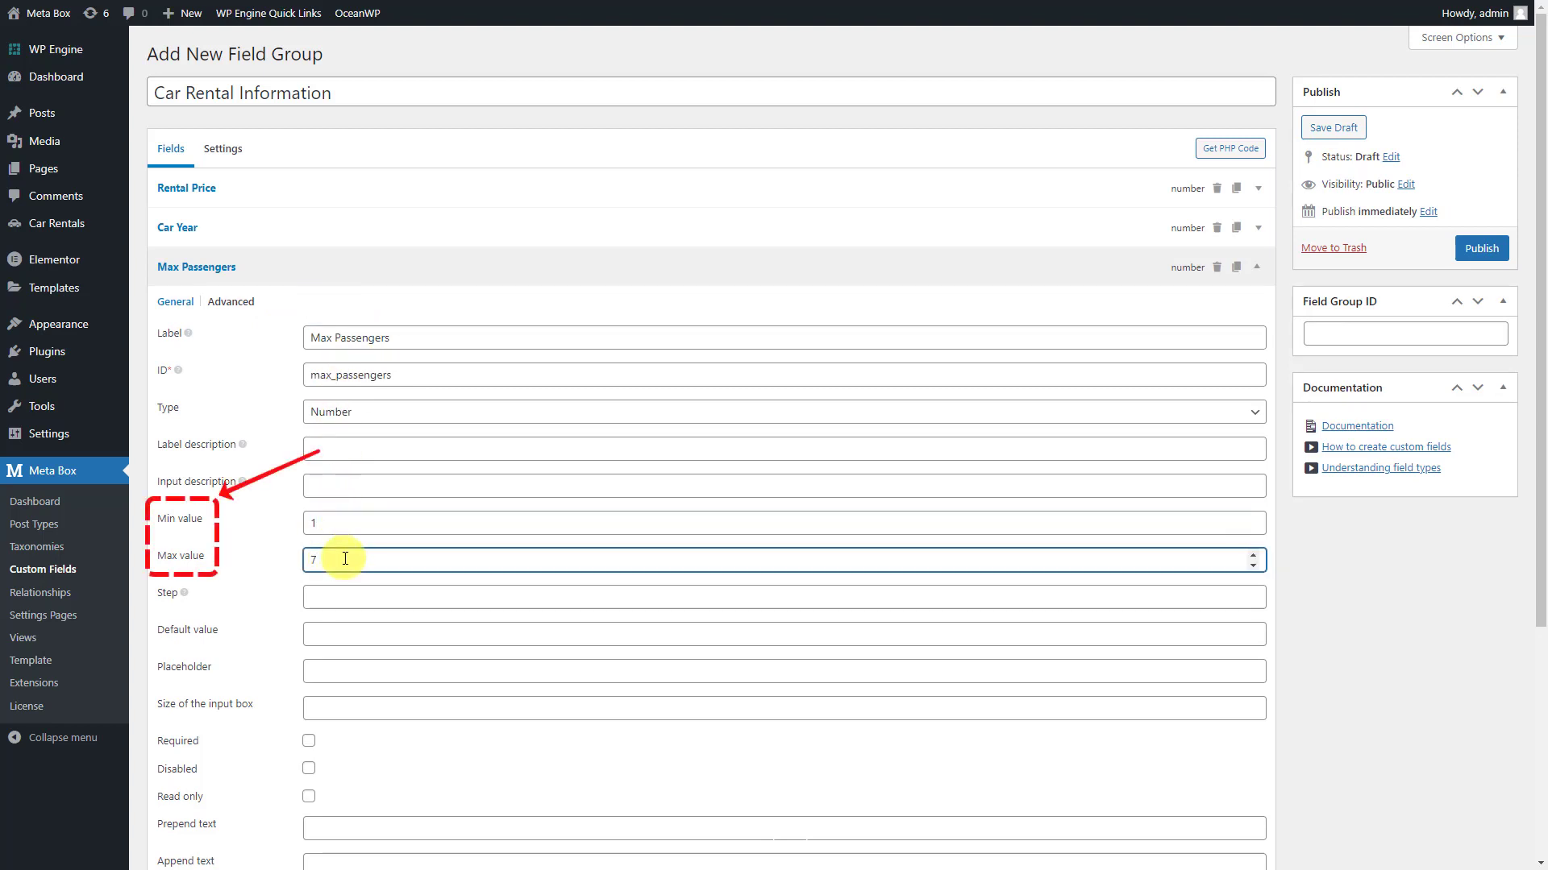
left_click(329, 267)
Step: Add a Select field labelled Fuel with the choices gasoline: Gasoline, diesel: Diesel, biodiesel: Biodiesel and hydrogen: Hydrogen, one per line
left_click(198, 314)
type("select")
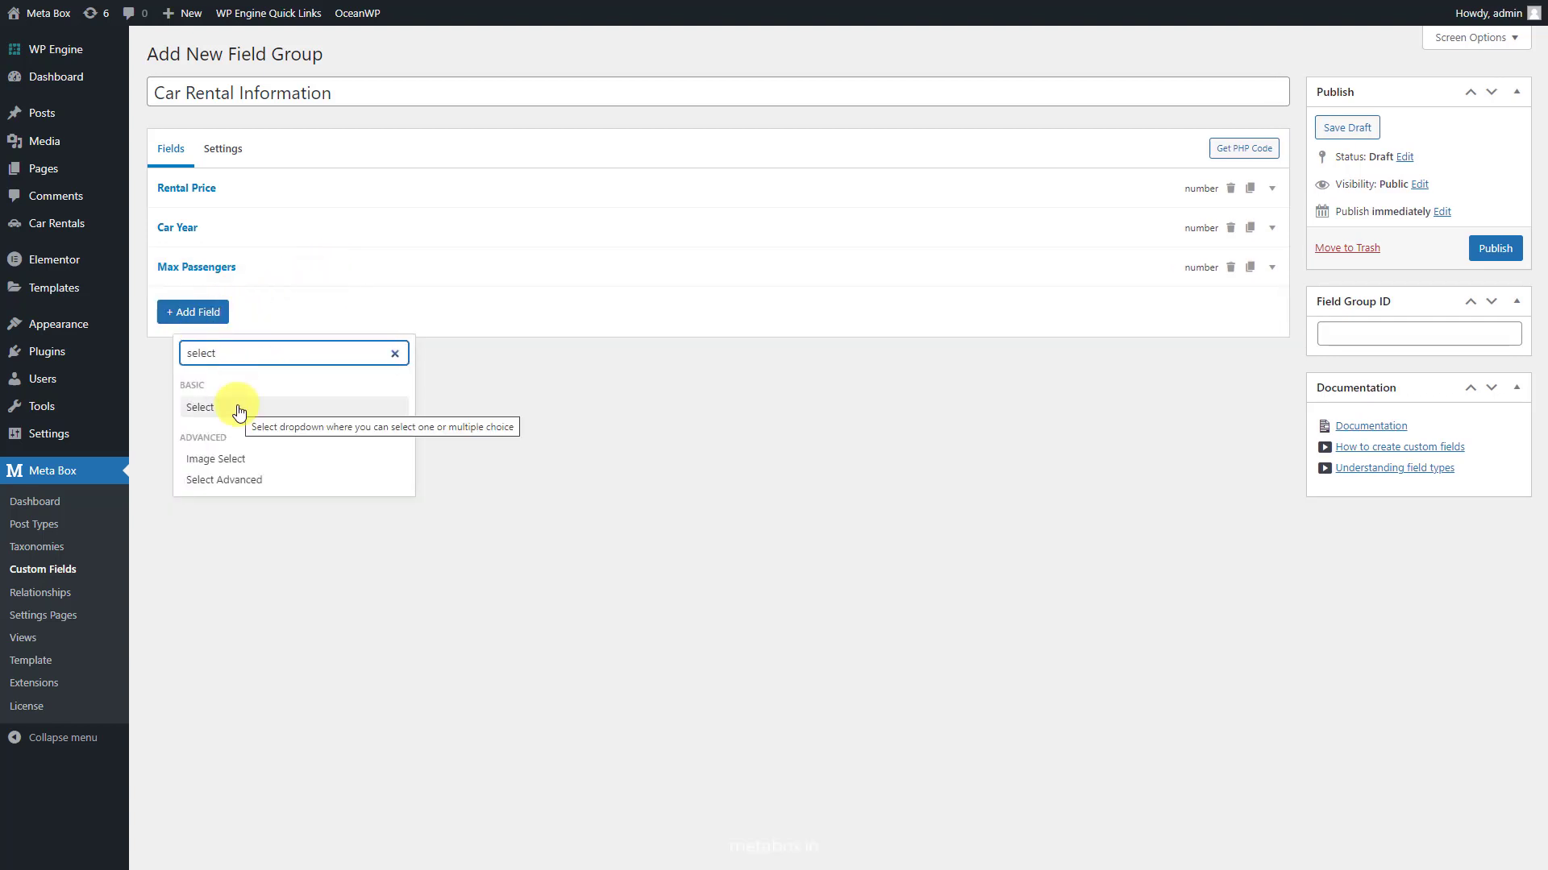
left_click(240, 412)
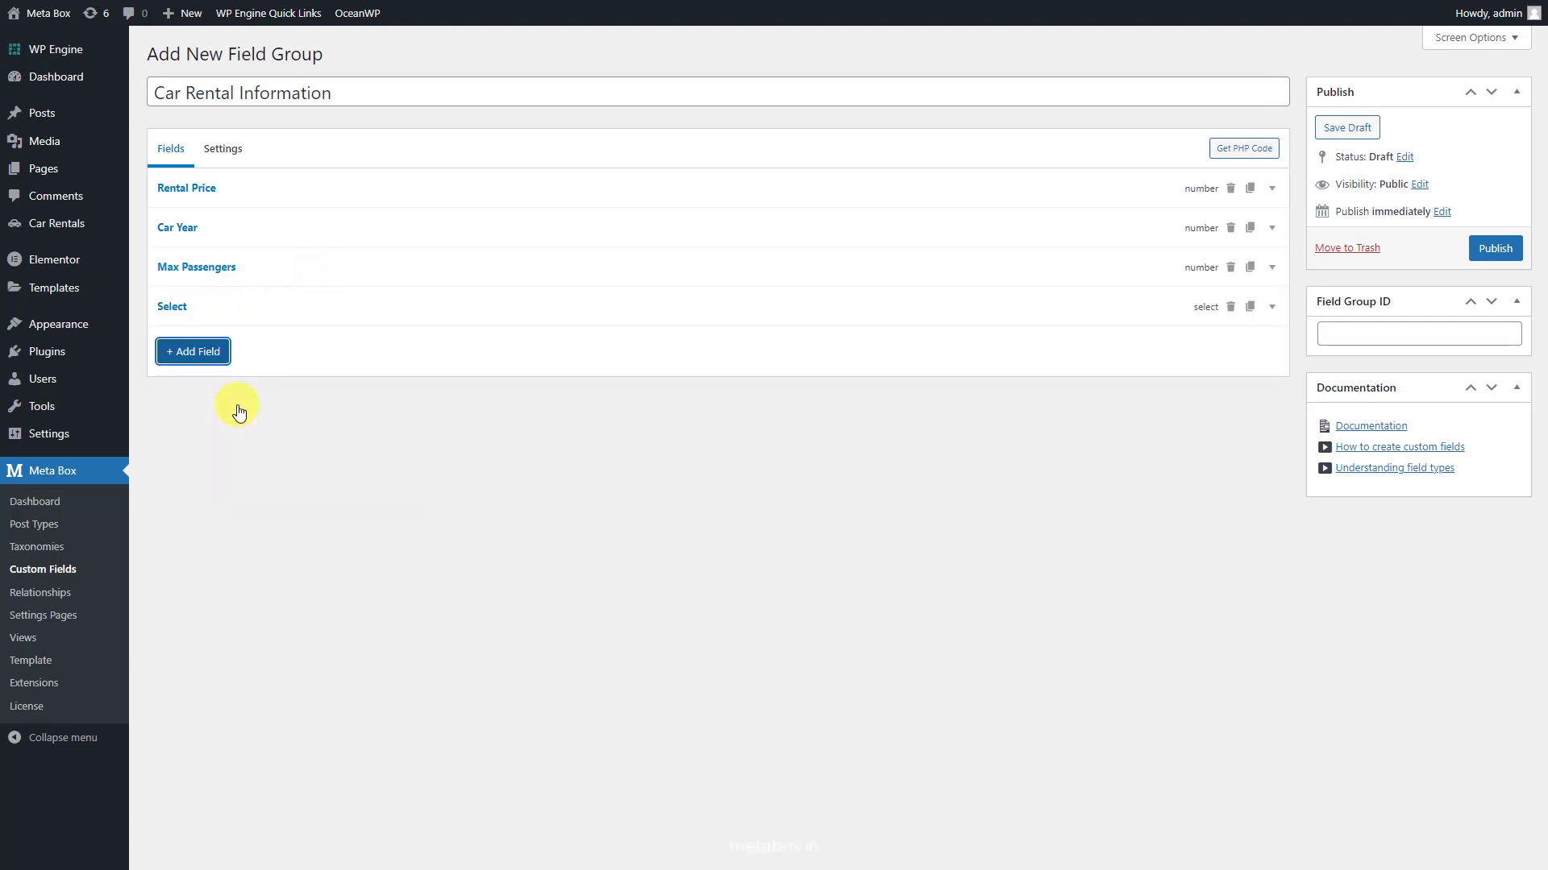
left_click(294, 308)
double_click(395, 378)
type("Fuel")
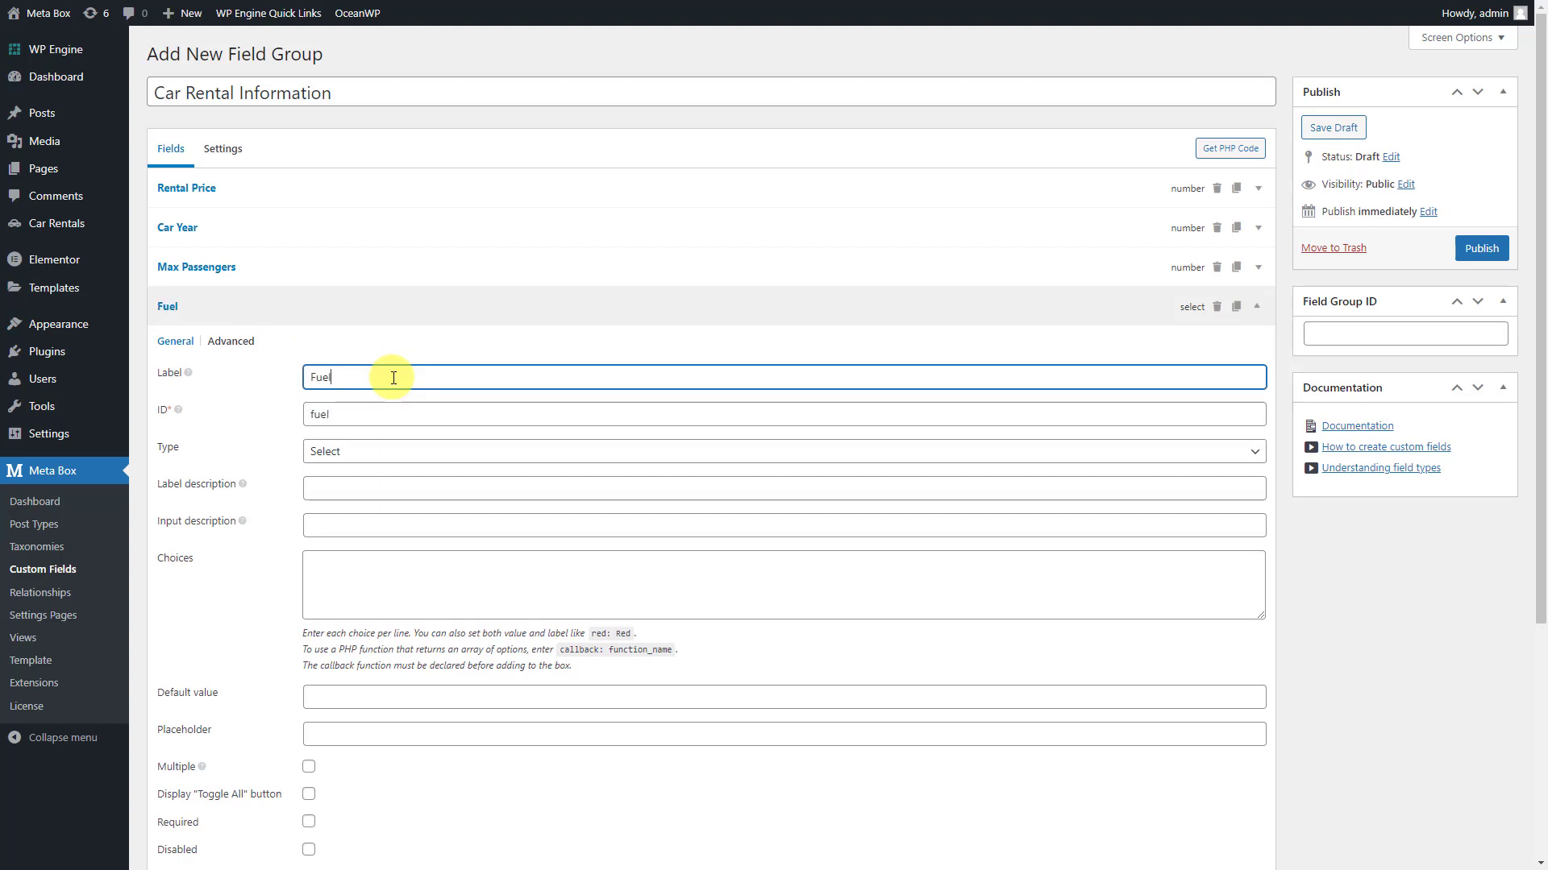
left_click(434, 565)
type("gasoline: Gasoline diesel: Diesel biodiesel: Biodiesel hydrogen: Hydrogen")
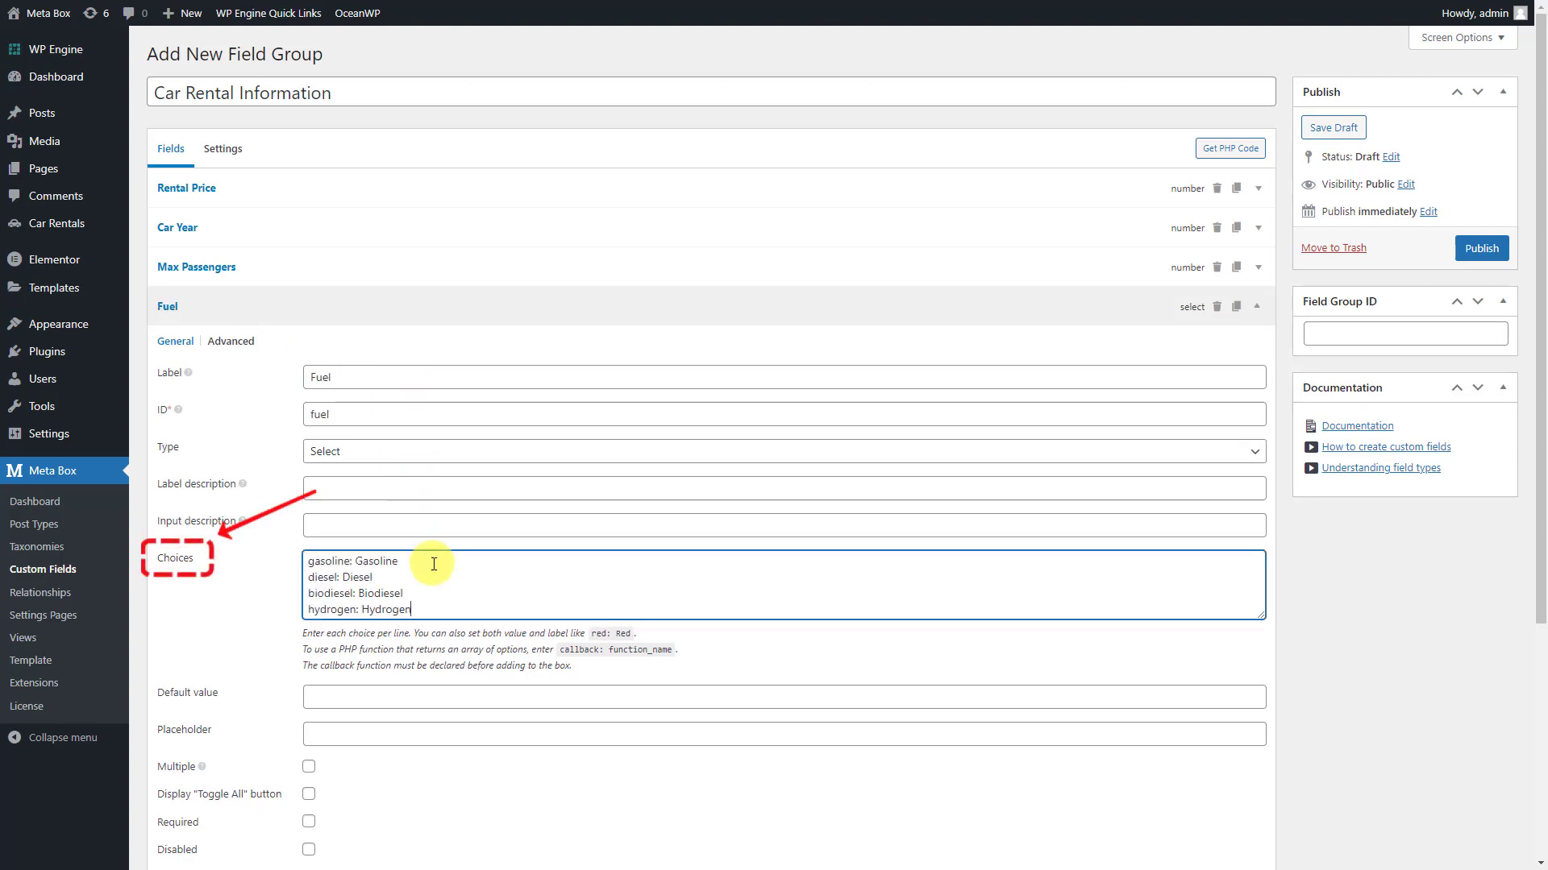
left_click(414, 306)
Step: Add a Select field labelled Doors with the choices 2, 4 and 5 on separate lines
left_click(198, 361)
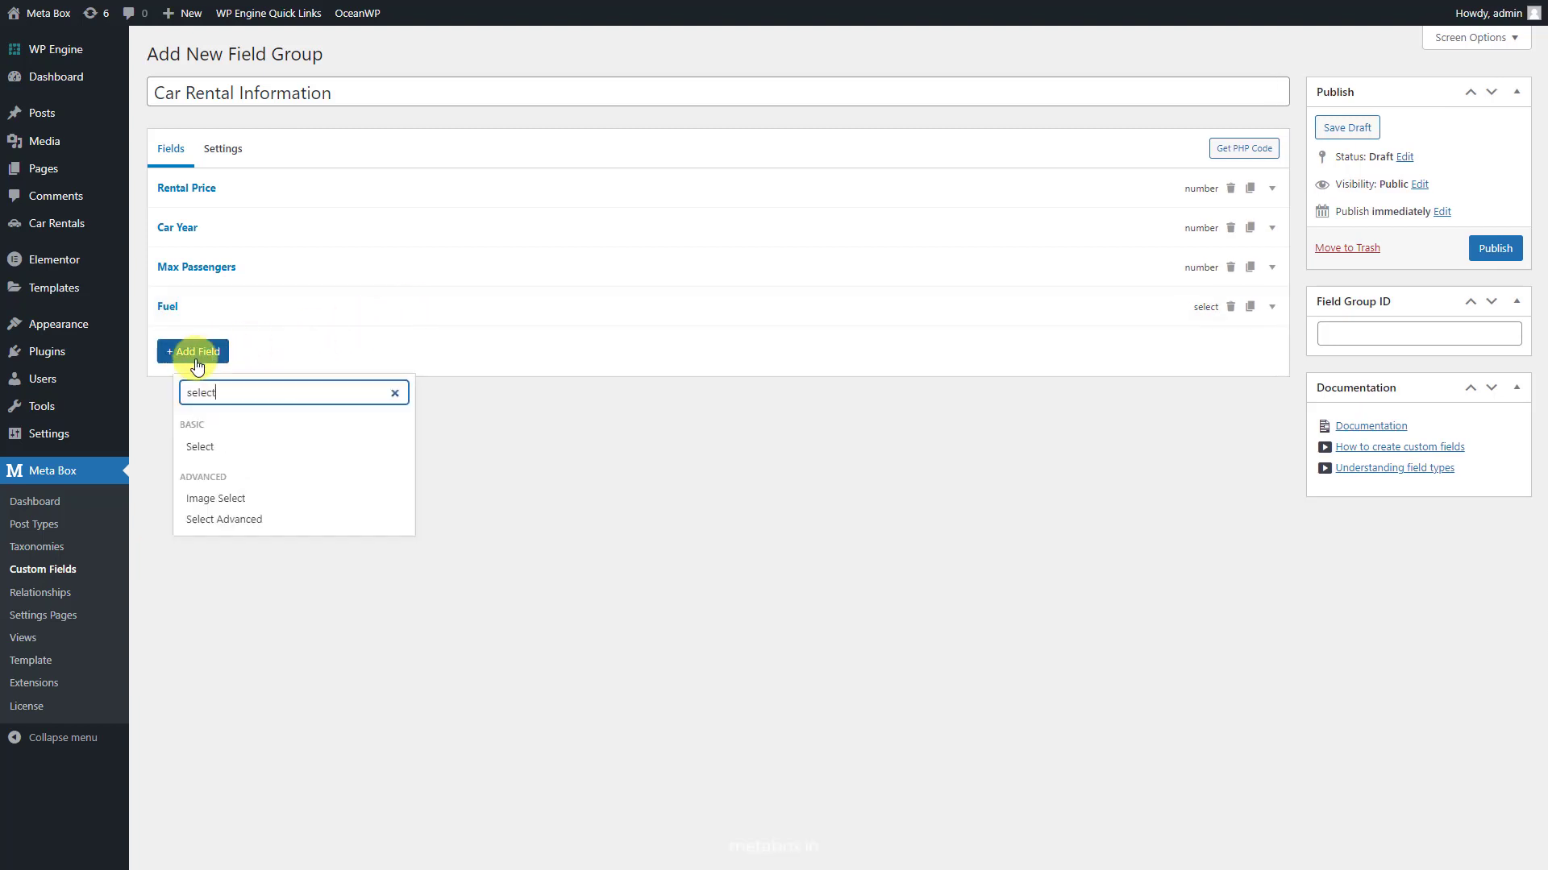
left_click(235, 445)
left_click(311, 344)
left_click(409, 416)
double_click(410, 407)
type("Doors")
left_click(428, 598)
type("2")
key("Return")
type("4")
key("Return")
type("5")
left_click(452, 346)
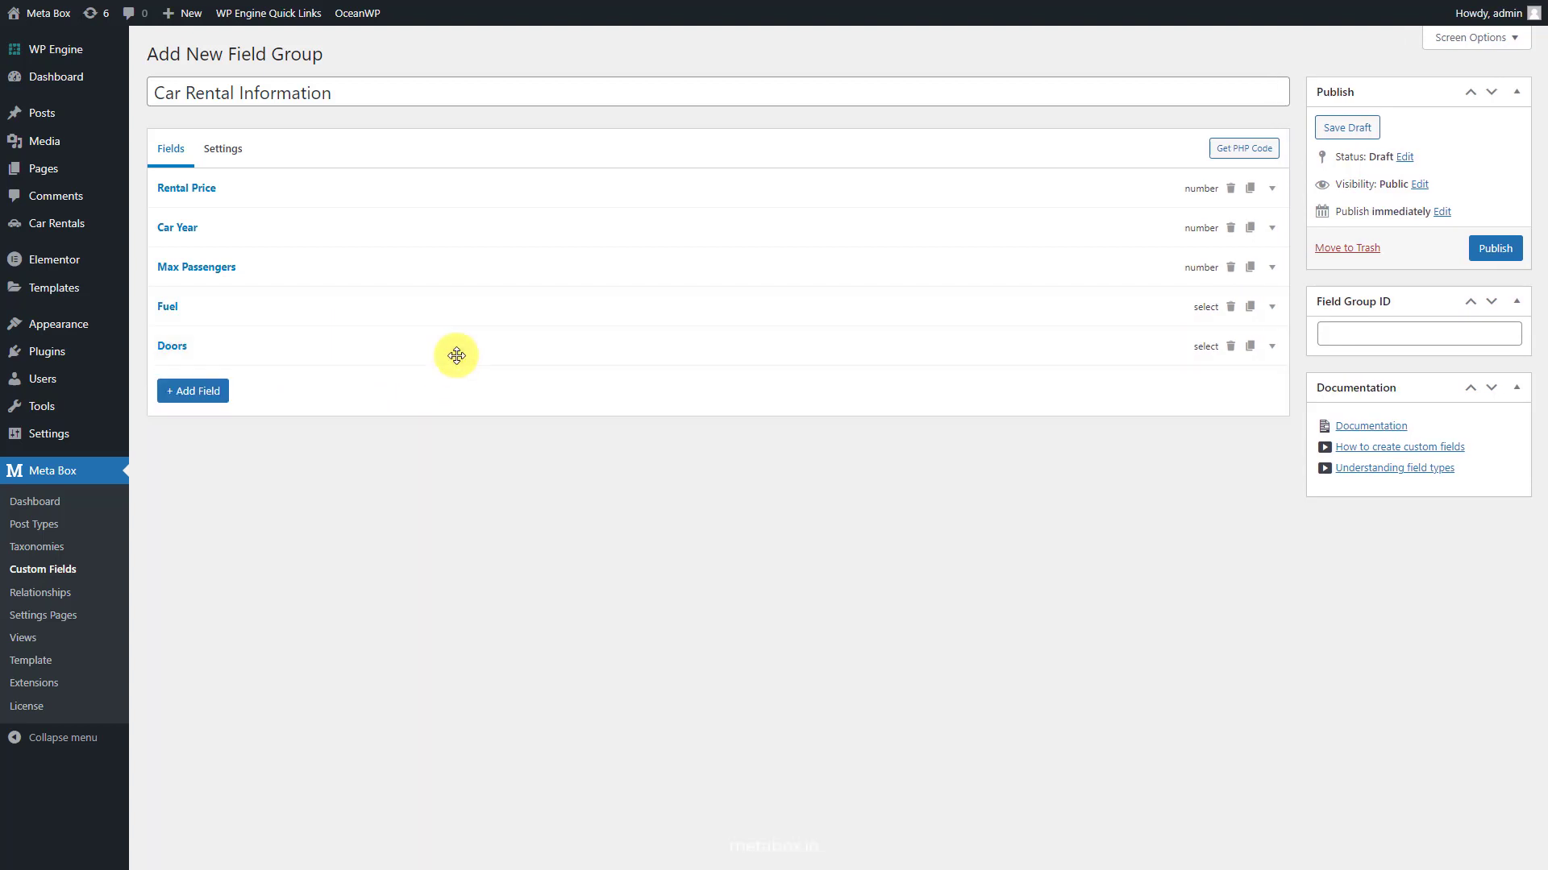
Step: Add a Select field labelled Gearbox with the choices manual-automatic: Manual-Automatic, direct shift: Direct Shift and tiptronic: Tiptronic
left_click(191, 391)
left_click(227, 484)
double_click(354, 457)
type("Gearbox")
left_click(443, 641)
key("ctrl+v")
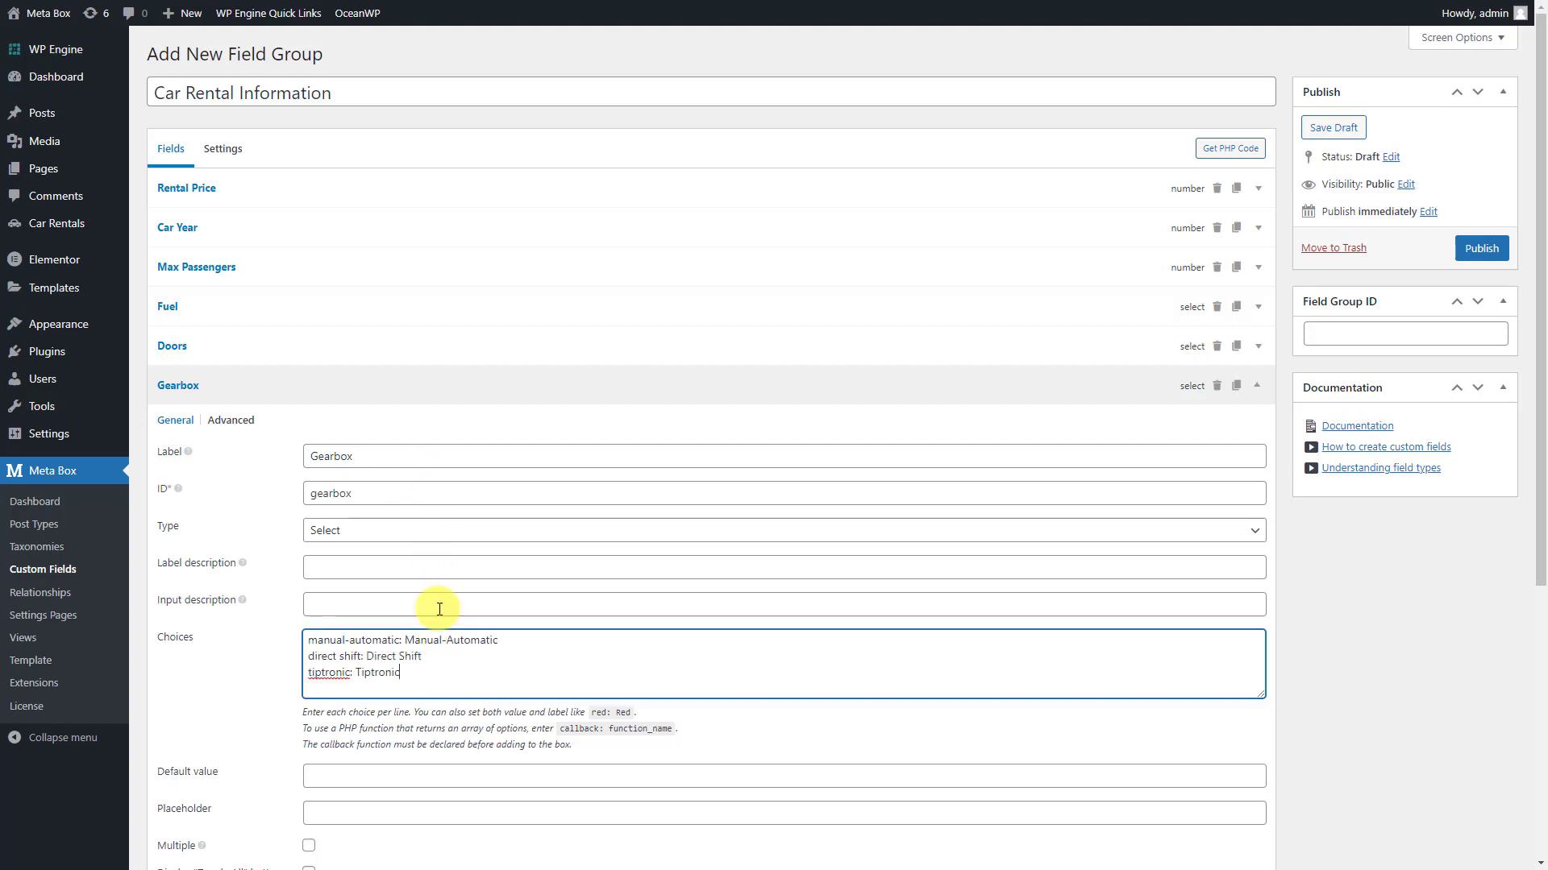
left_click(434, 385)
Step: Add a Text field labelled Fuel Usage with the input description 10l/100km
left_click(197, 446)
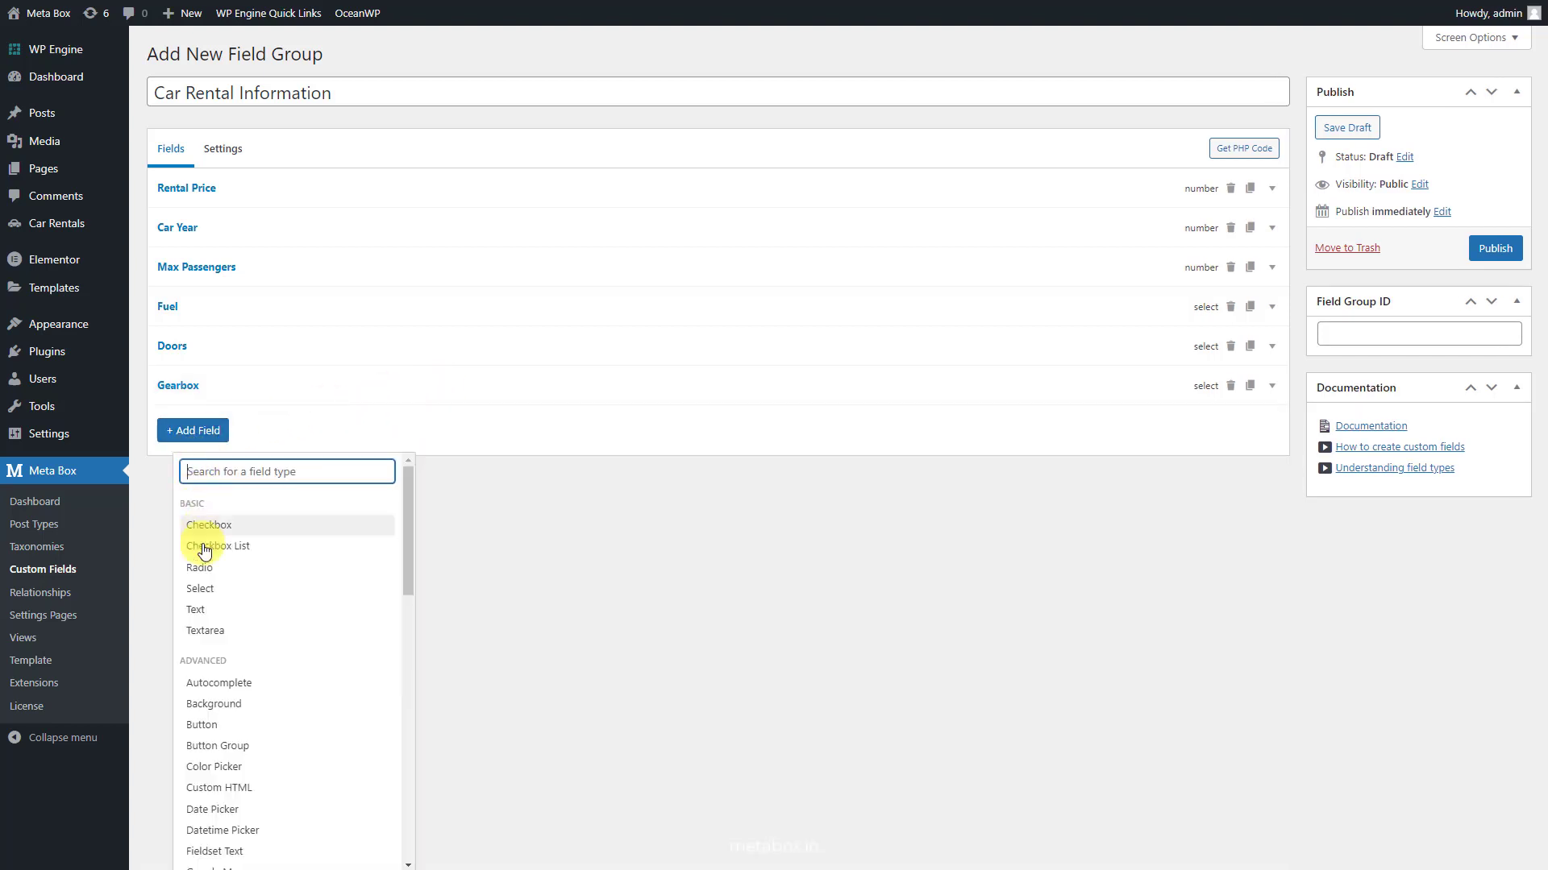
left_click(216, 614)
double_click(407, 496)
type("Fuel Usage")
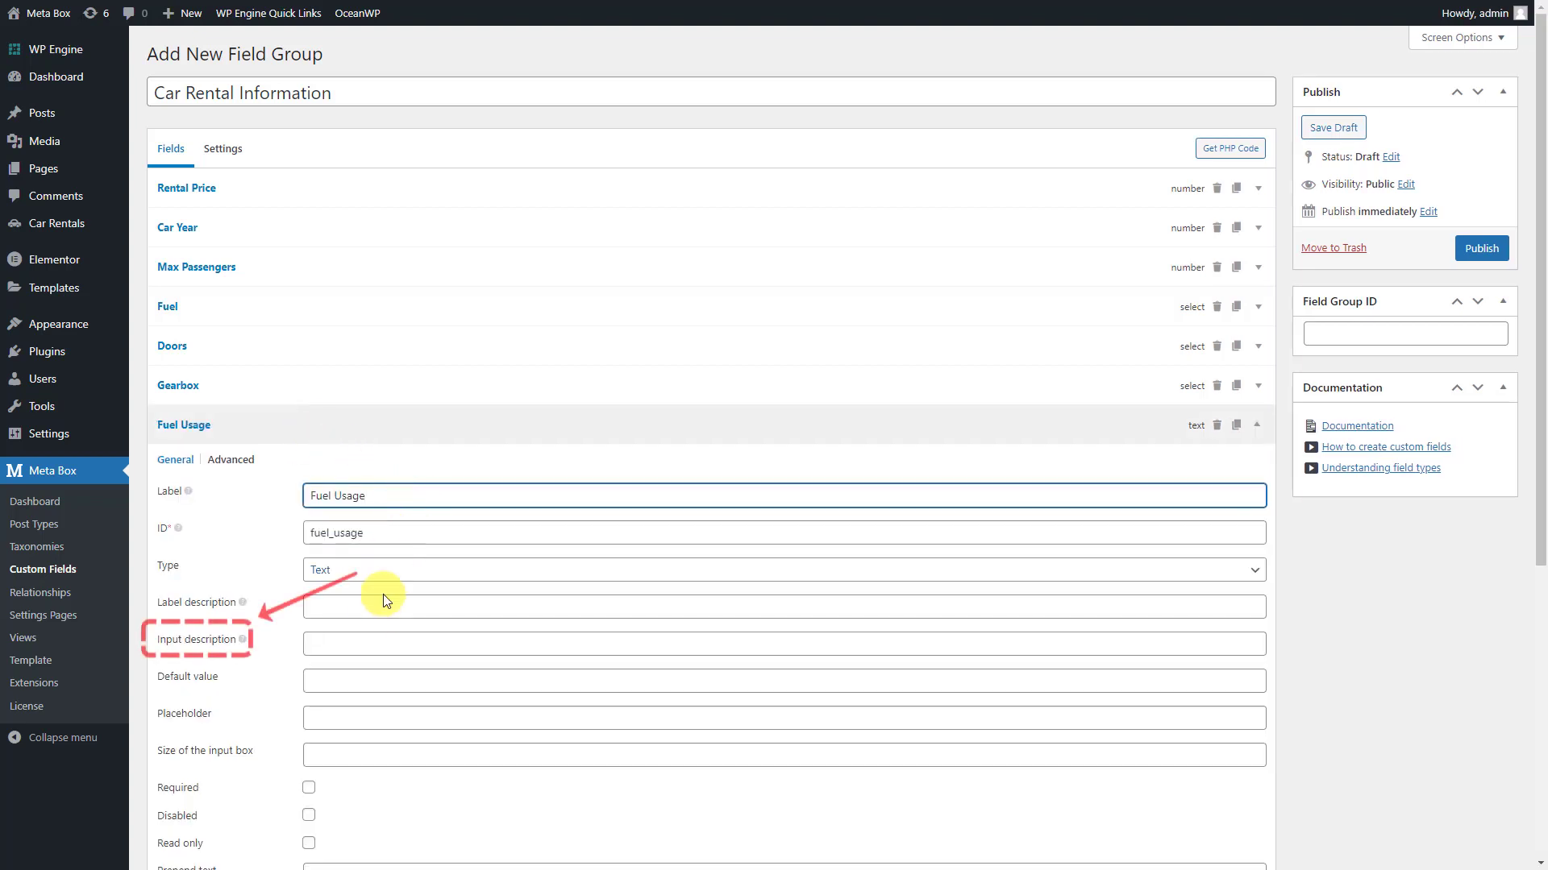
left_click(376, 642)
type("10l/100km")
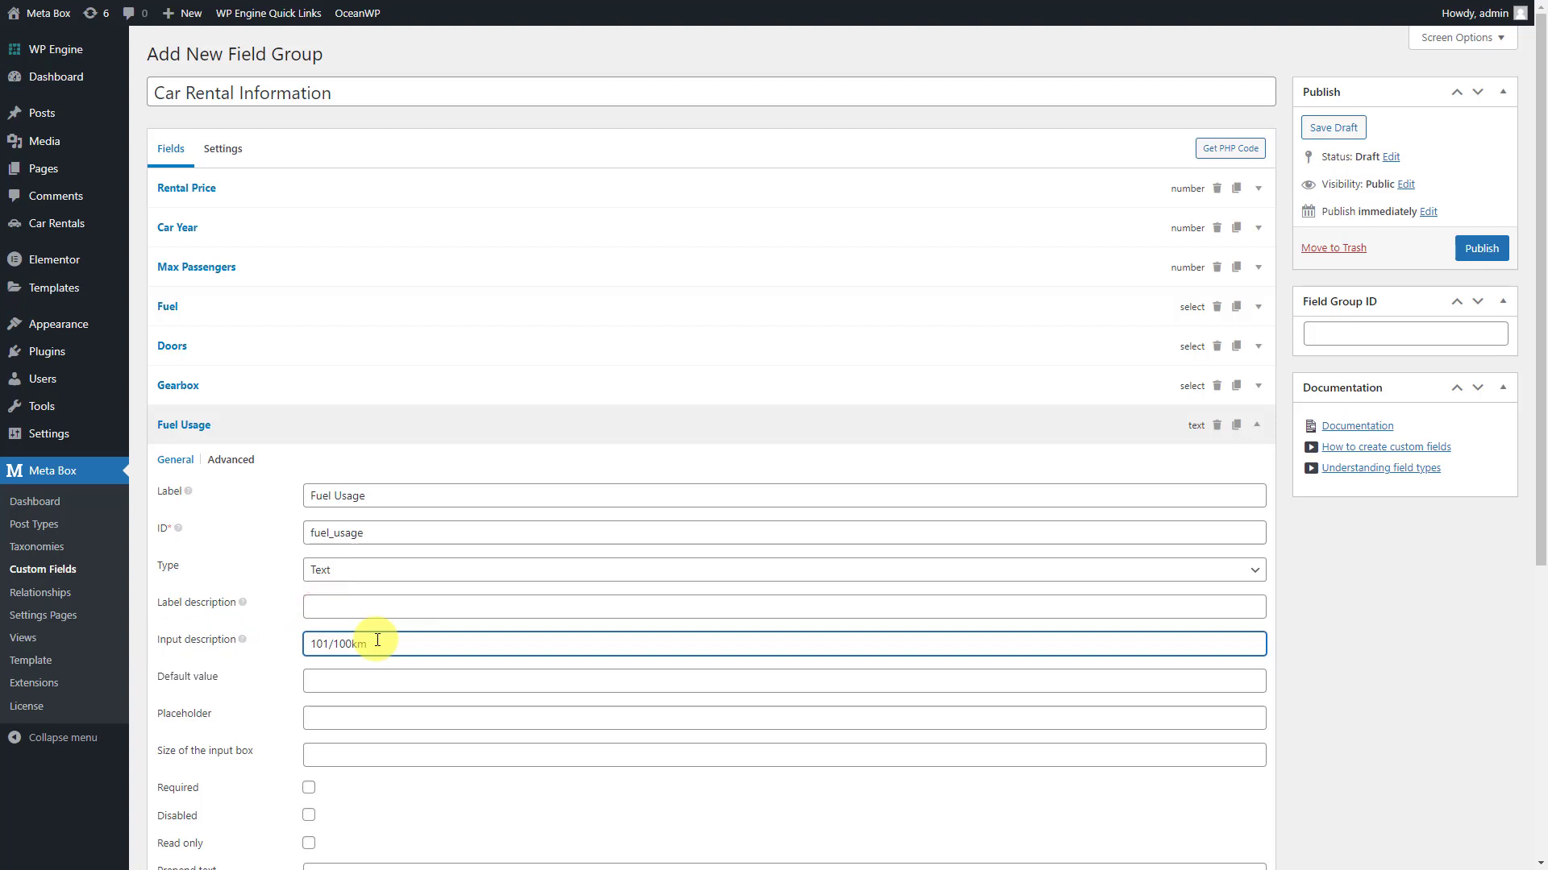
left_click(340, 429)
Step: Add a Text field labelled Engine Capacity with the input description 2500cc
left_click(193, 470)
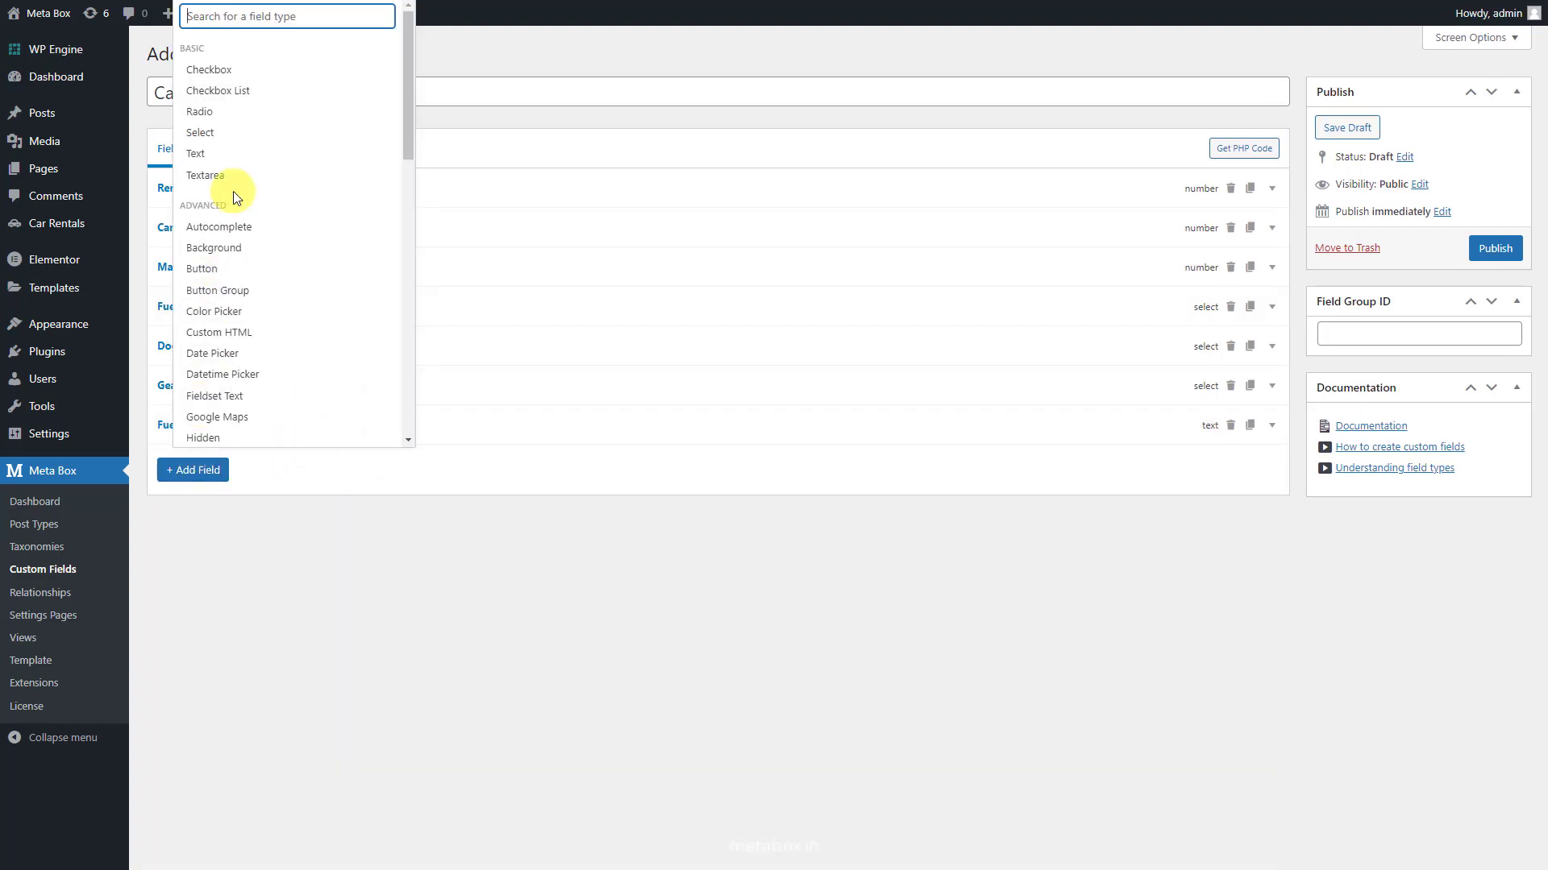
left_click(234, 191)
left_click(264, 464)
double_click(403, 532)
type("Engine Capacity")
left_click(411, 679)
type("Liters")
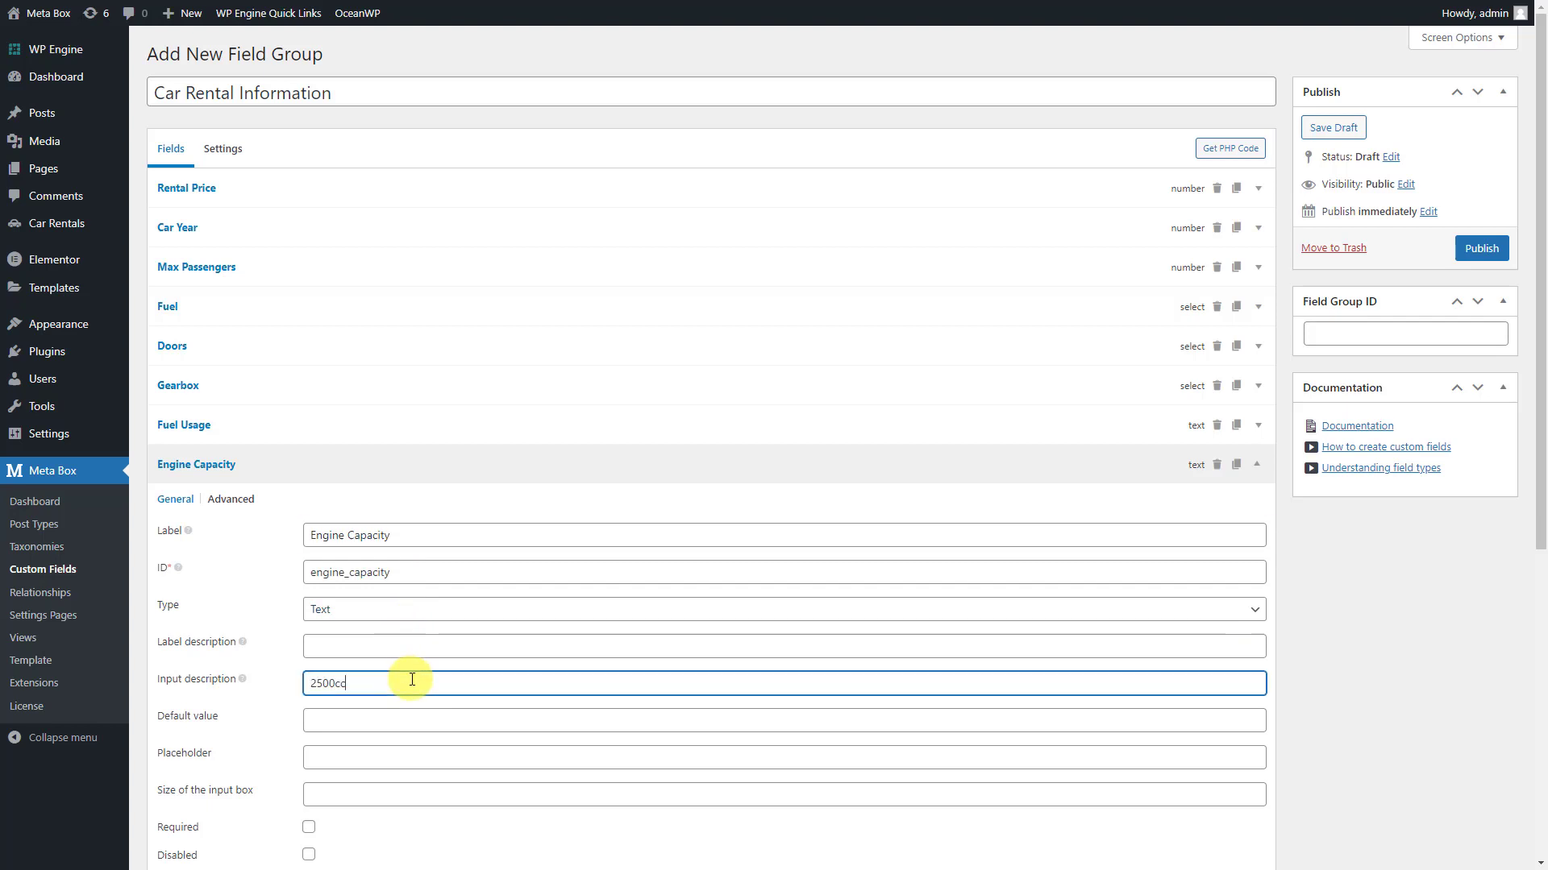
left_click(442, 465)
Step: Add a Text field below Engine Capacity and label it Max Luggage
left_click(205, 510)
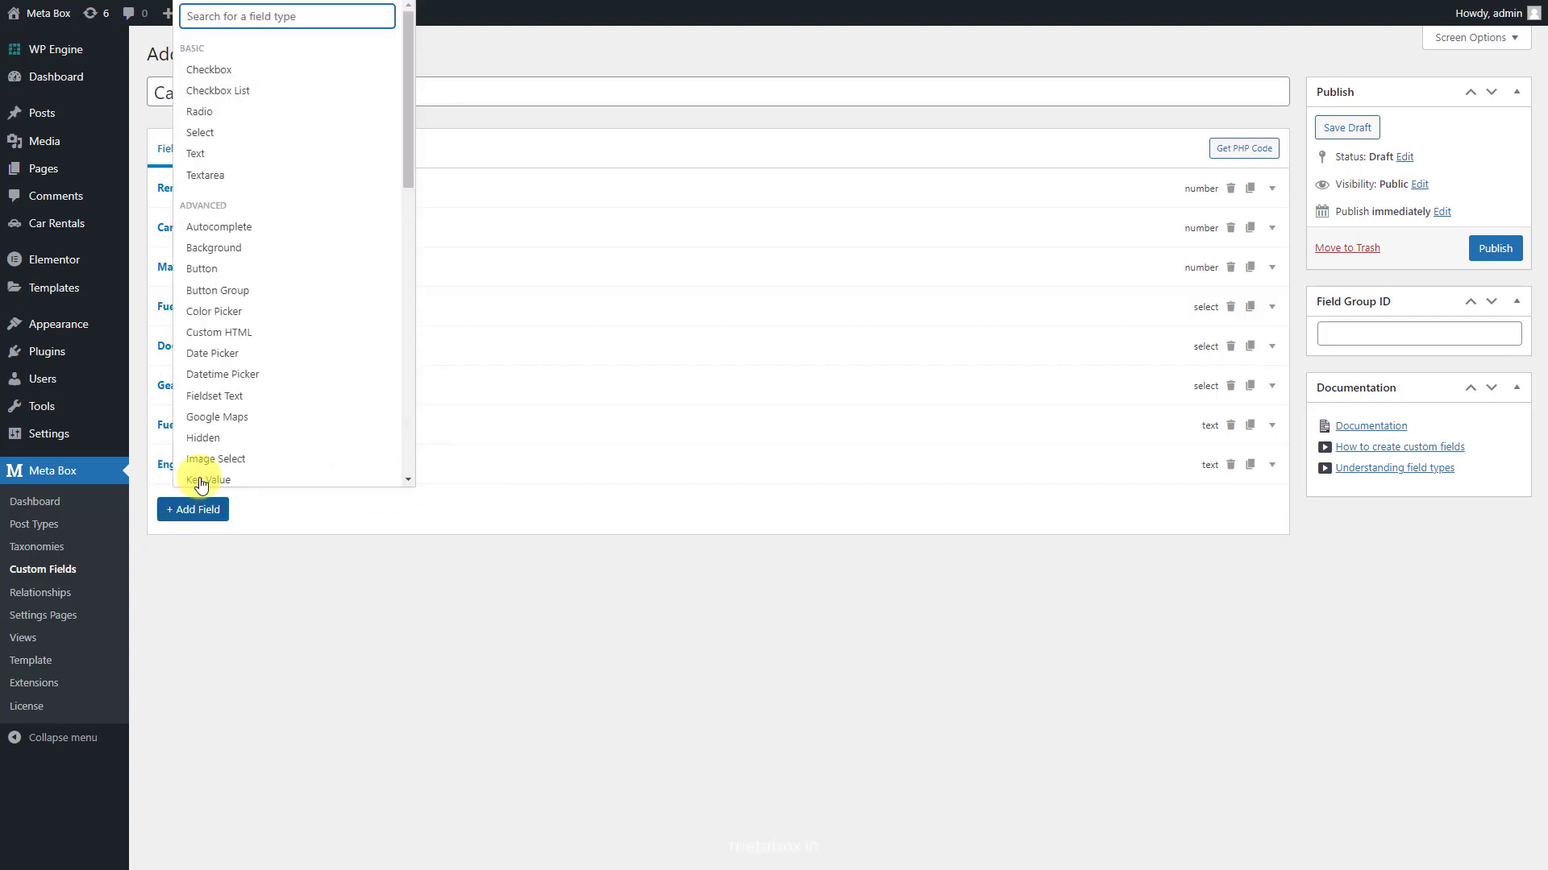
left_click(250, 154)
left_click(311, 488)
double_click(381, 571)
type("Max Luggage")
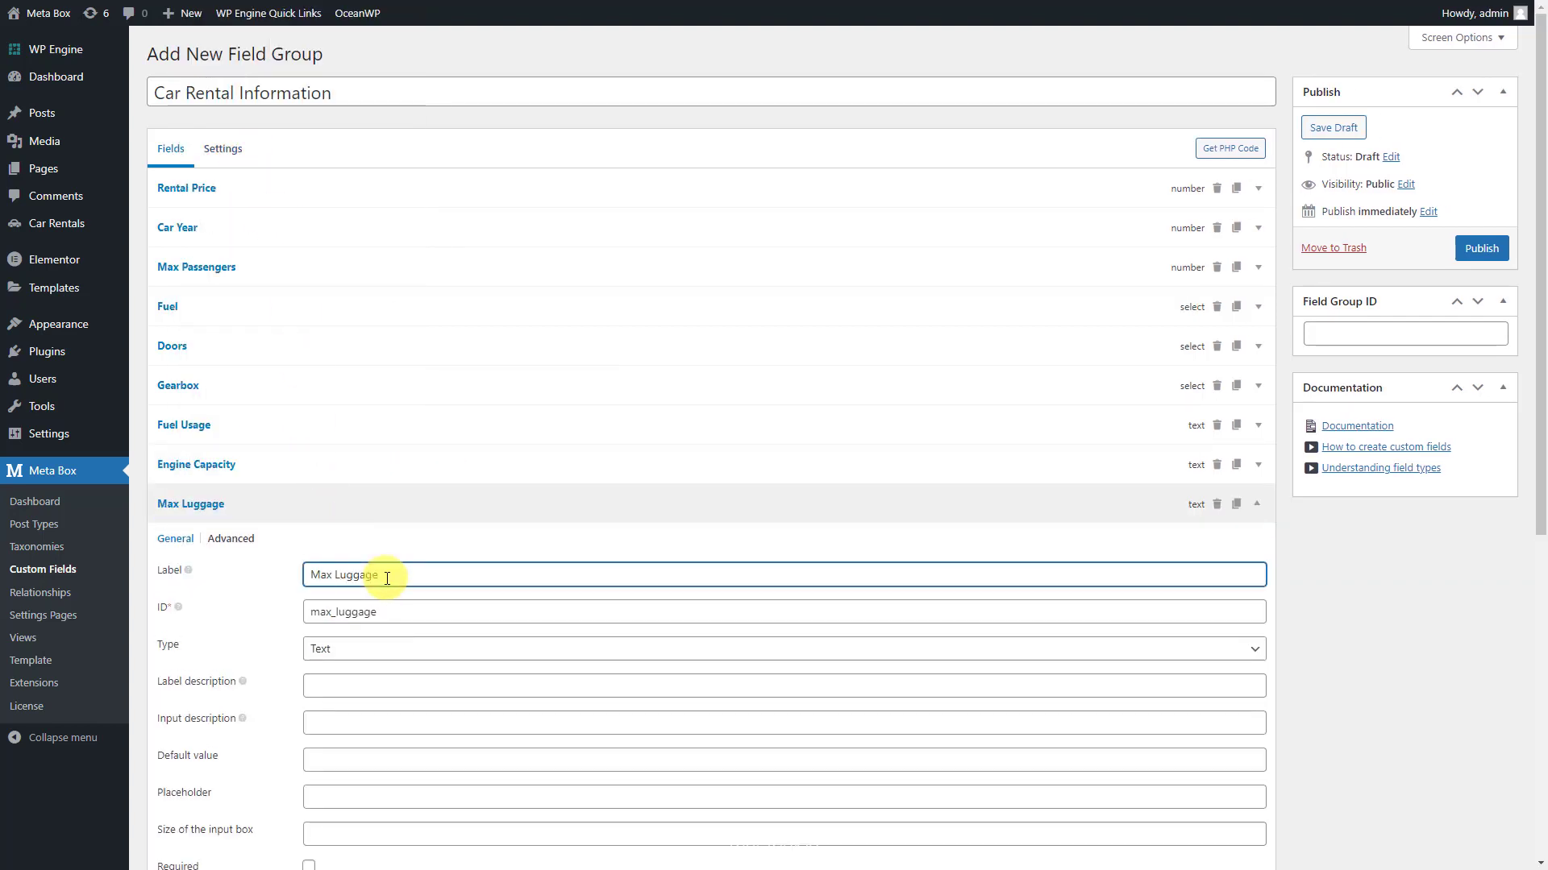
left_click(400, 502)
Step: Add a Text field labelled Mileage with the input description 500km or Unlimited
left_click(197, 552)
left_click(305, 155)
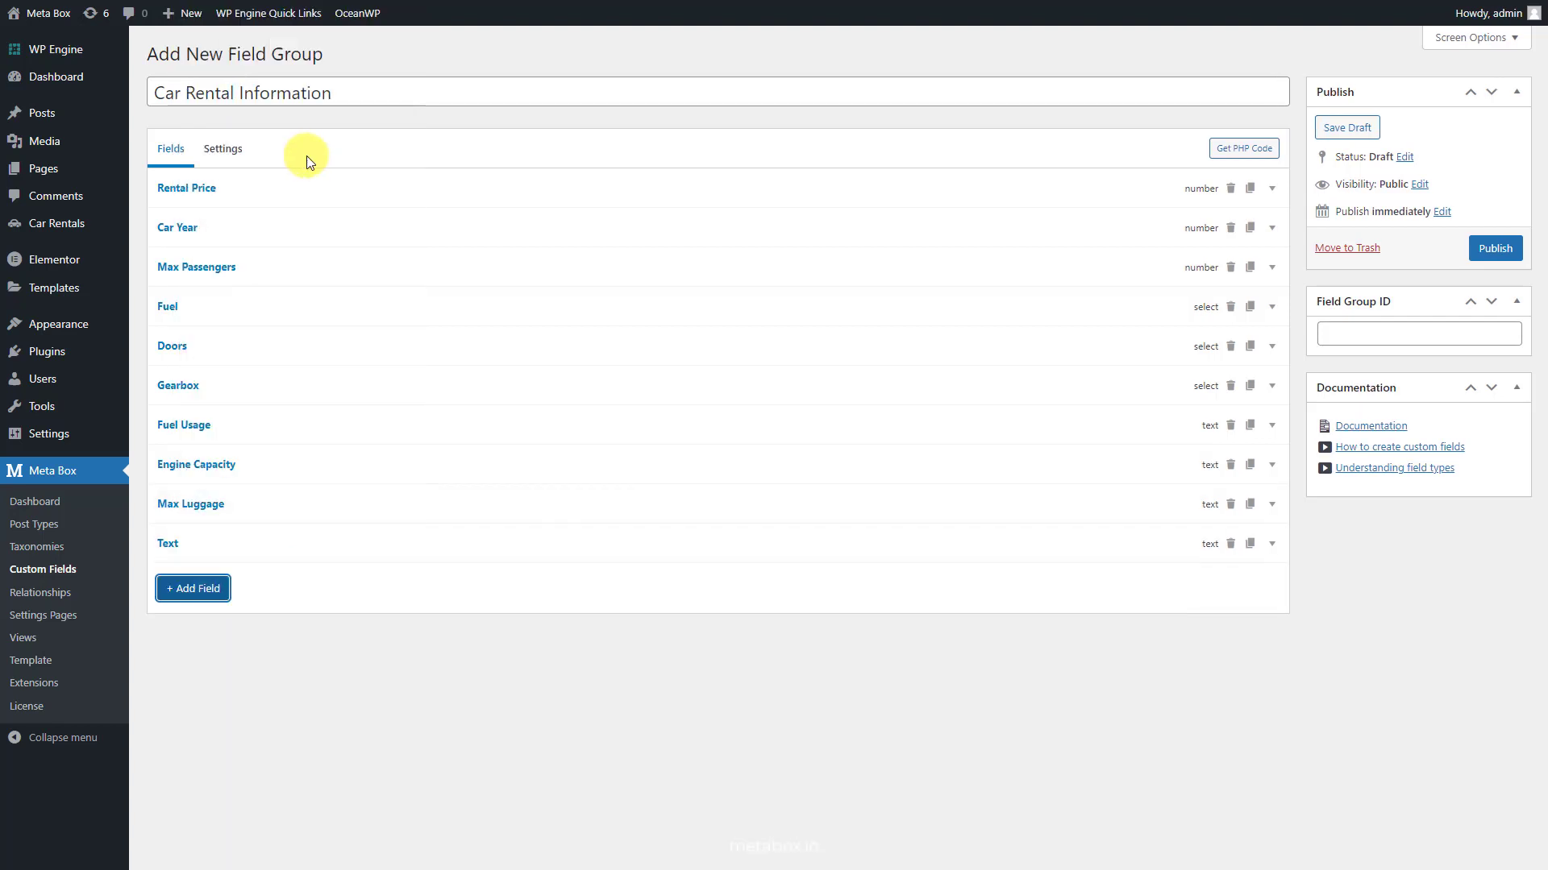
left_click(318, 542)
left_click(411, 612)
double_click(411, 612)
type("Mileage")
left_click(460, 763)
type("500km or Unlimited")
left_click(438, 552)
Step: Add an Image Advanced field to the group and label it Gallery
left_click(198, 588)
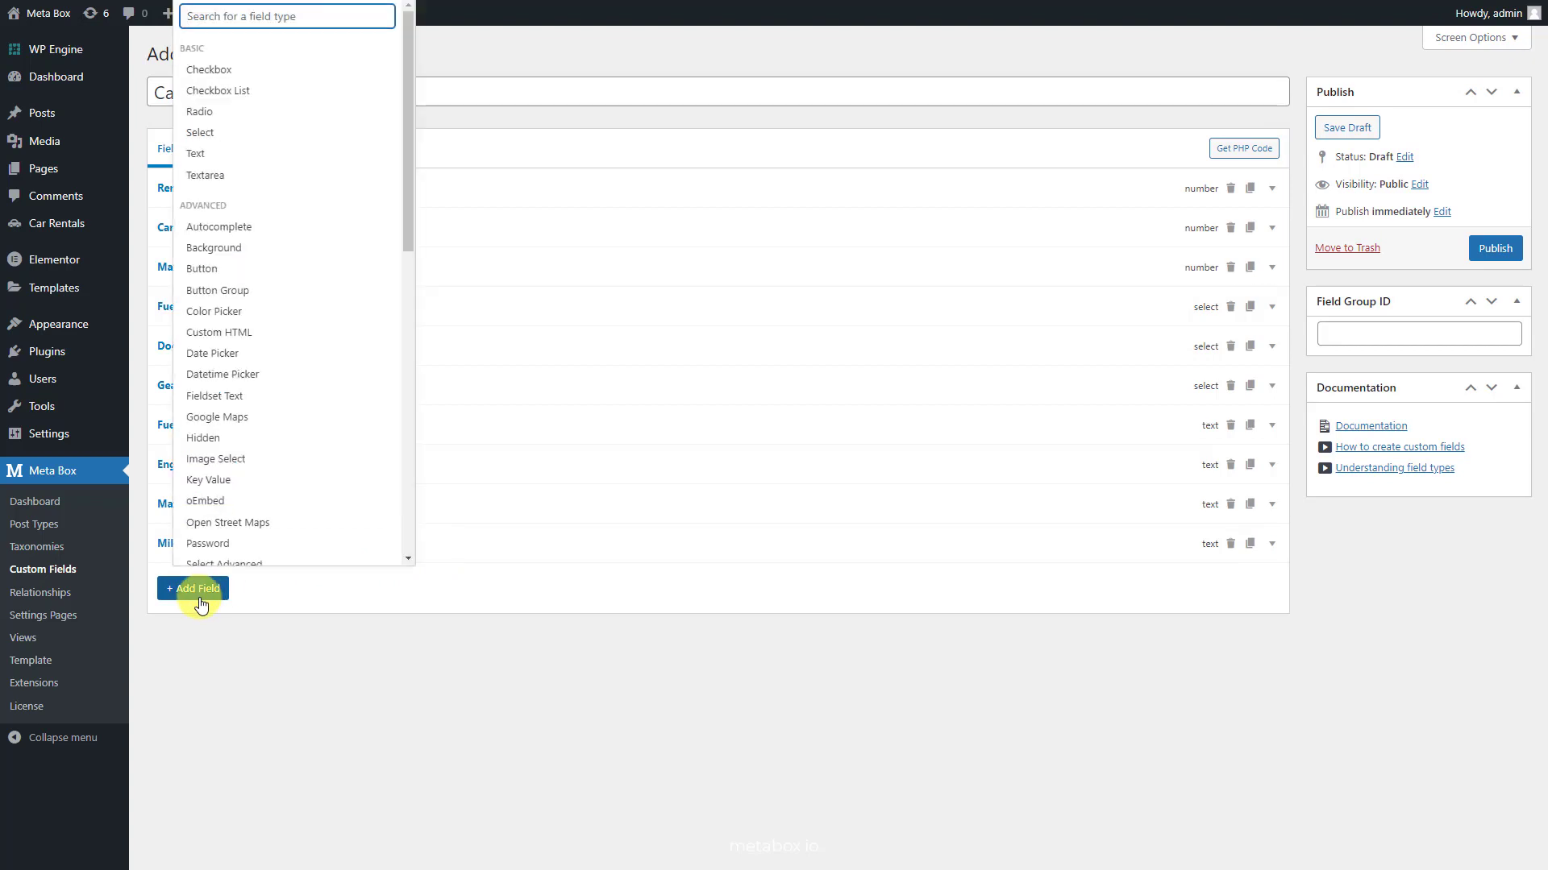
type("Image Advanced")
left_click(287, 692)
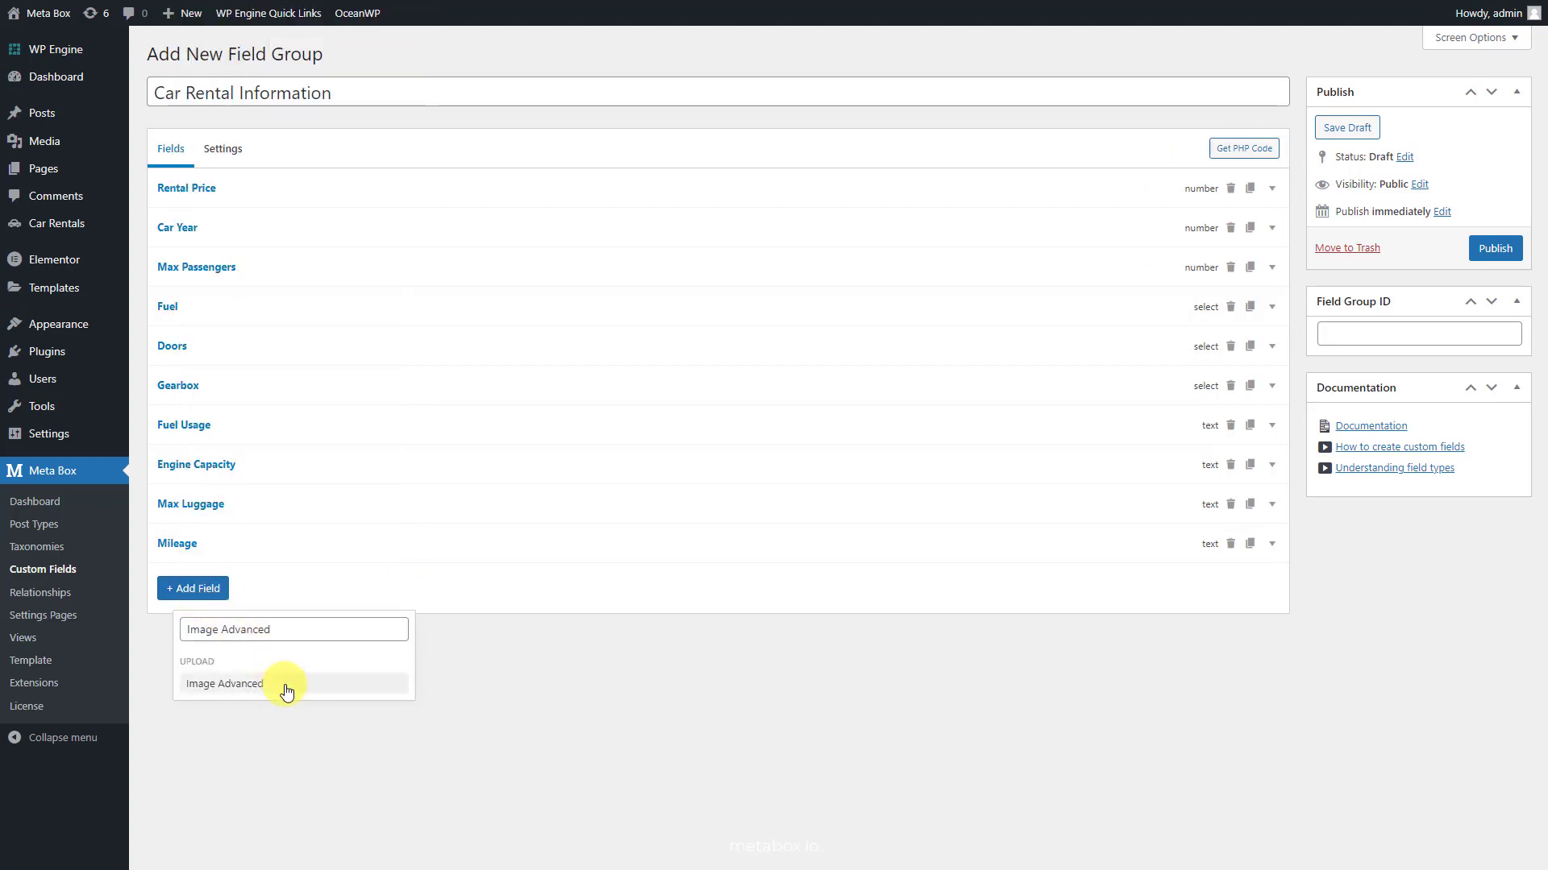
left_click(286, 691)
left_click(311, 592)
left_click(451, 652)
key("ctrl+a")
type("Gallery")
left_click(449, 581)
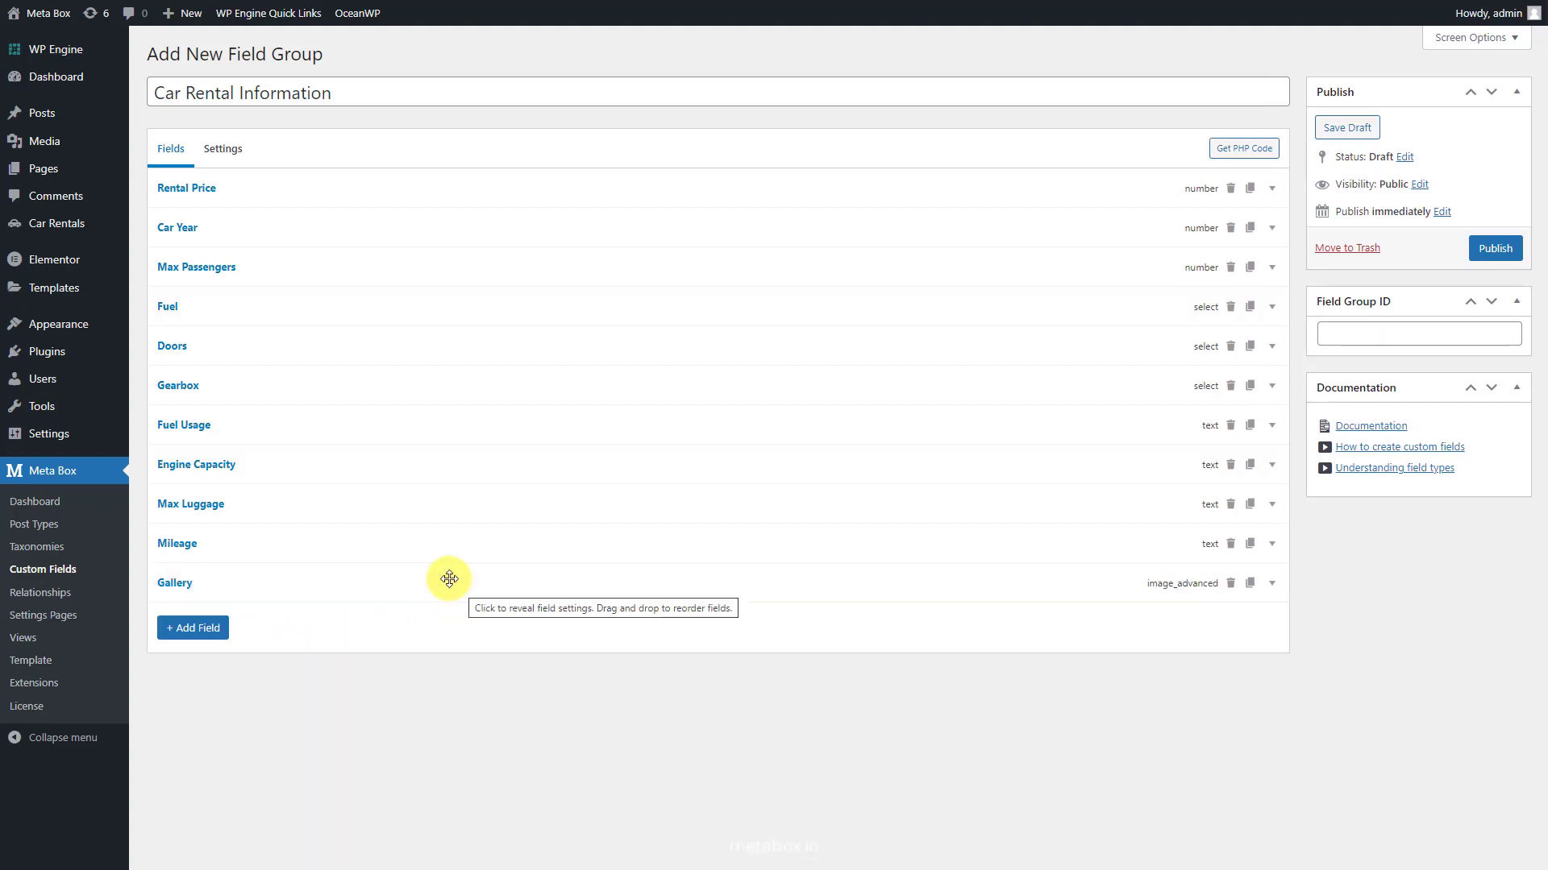
Step: Set the field group's location to the Car Rental post type instead of Post and publish the group
left_click(224, 150)
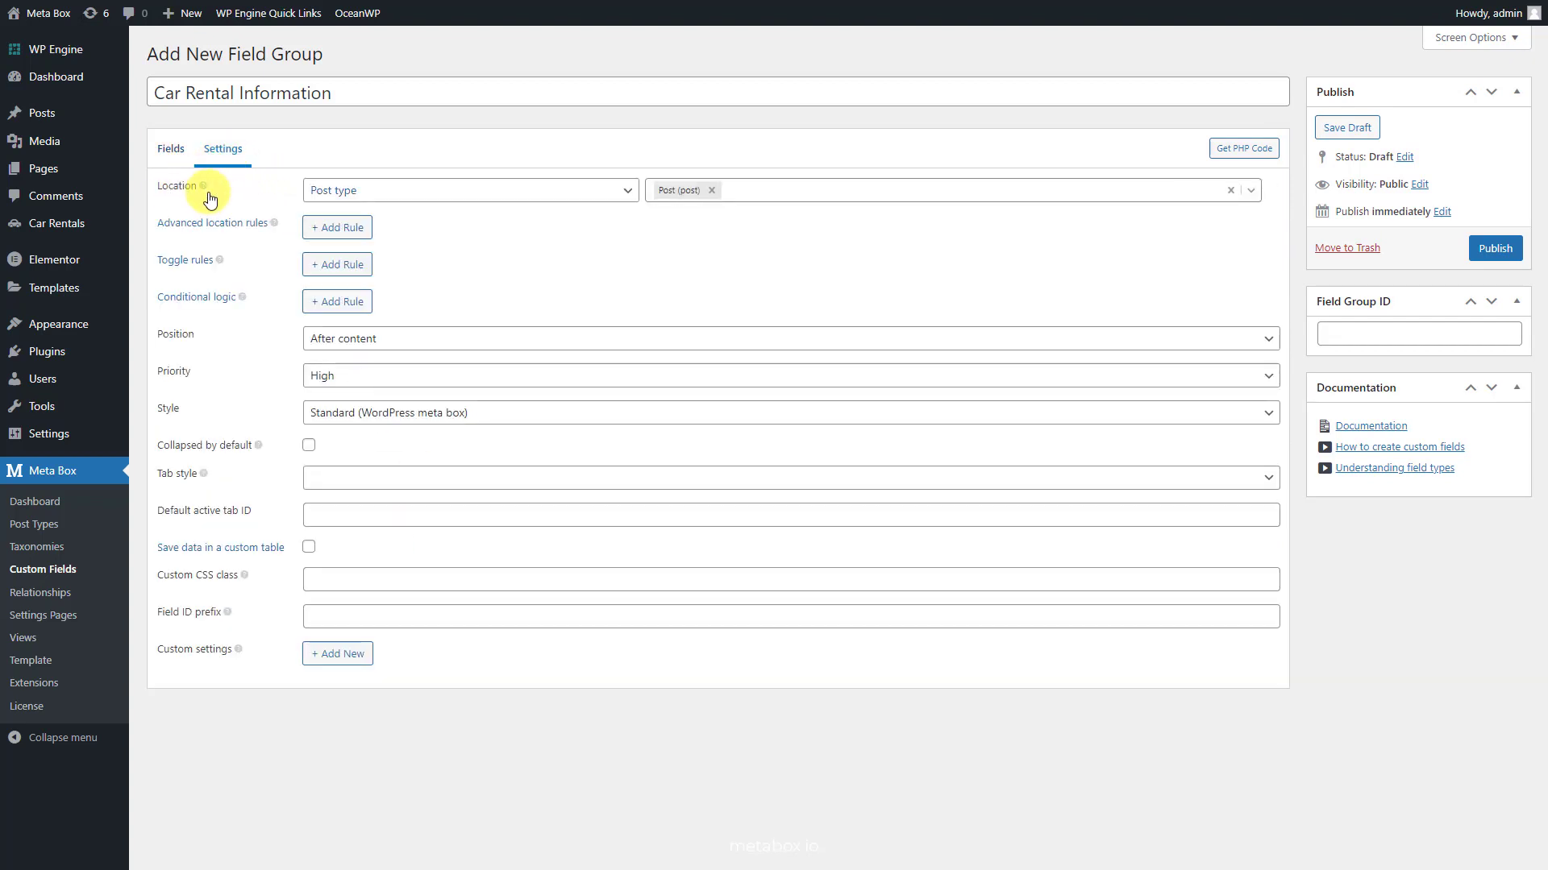
left_click(711, 190)
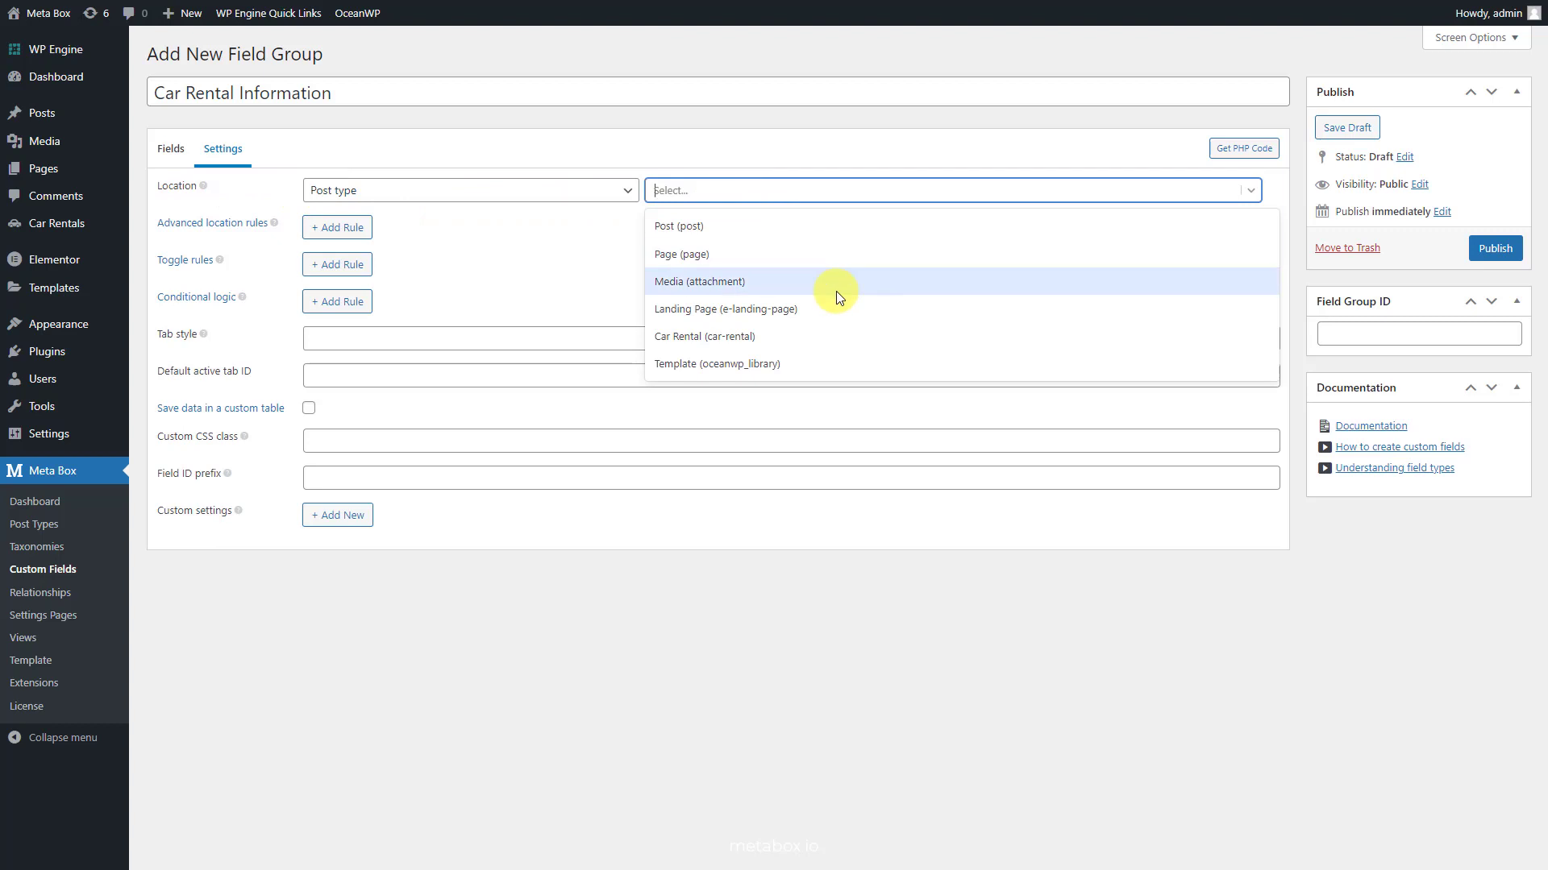
left_click(840, 336)
left_click(1493, 249)
Step: In a new car rental post, enter rental price 300, car year 2022 and max passengers 6
mouse_move(81, 224)
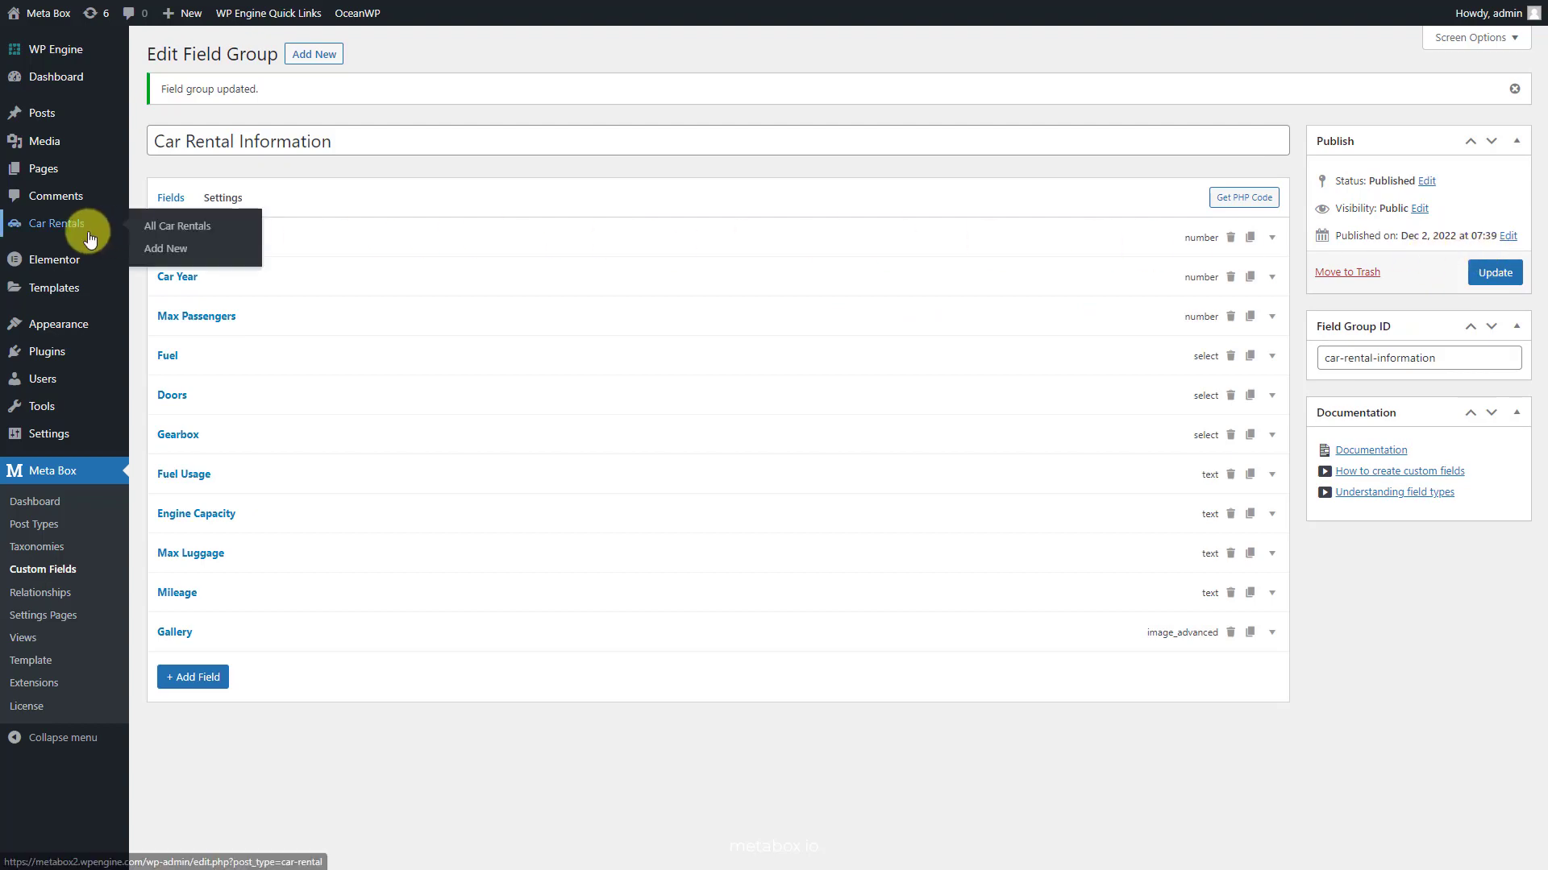
left_click(142, 256)
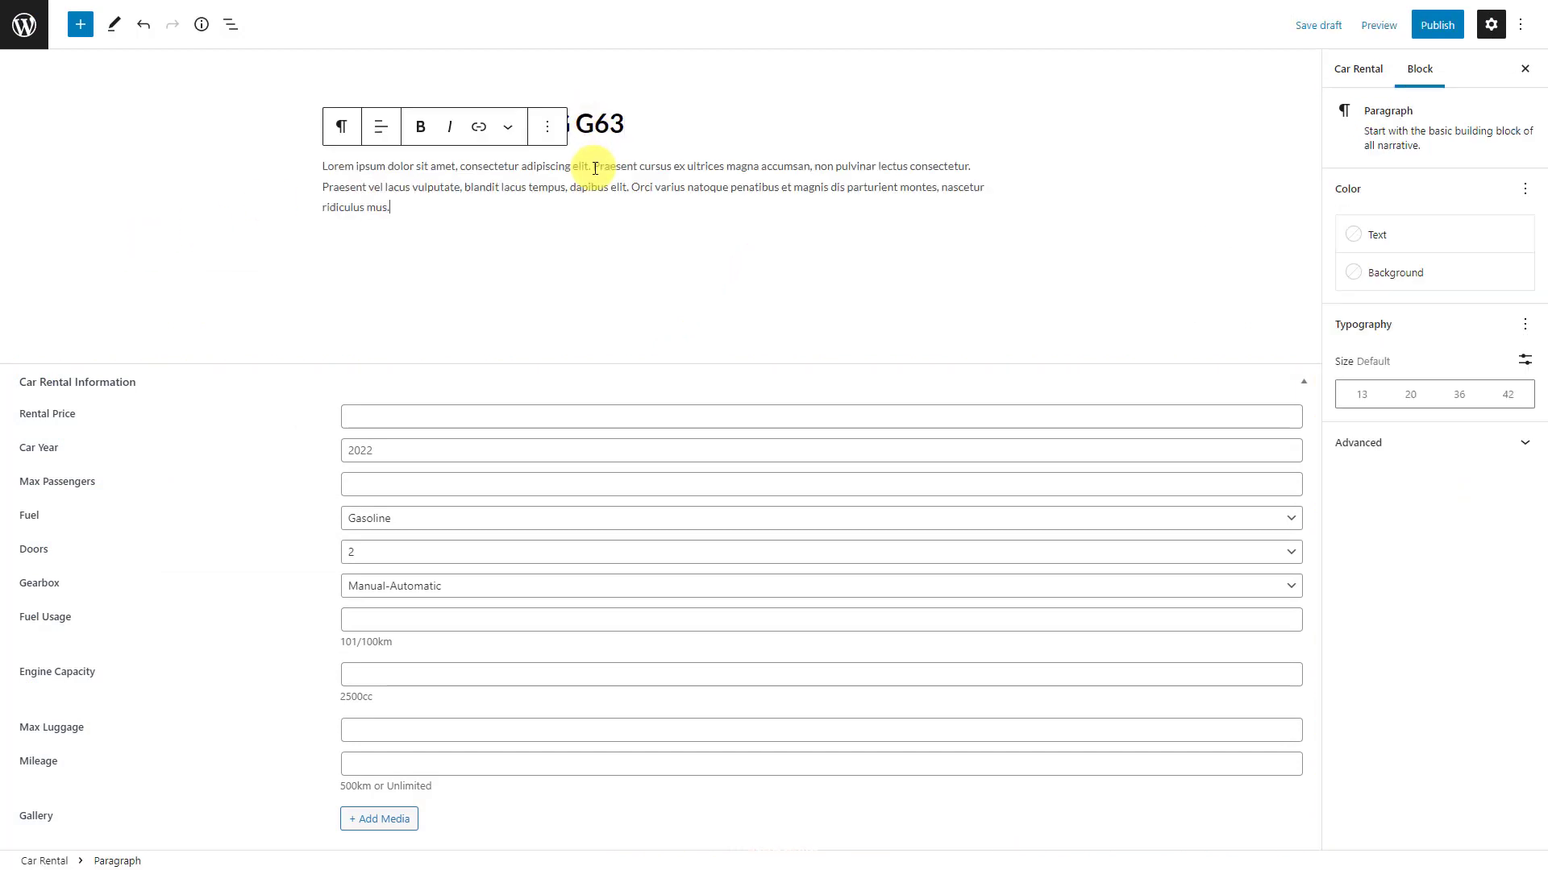
left_click(593, 416)
type("300")
left_click(589, 450)
left_click(585, 483)
type("6")
Step: Choose Biodiesel as the fuel, 4 doors and the Tiptronic gearbox for the car
left_click(582, 517)
left_click(569, 568)
left_click(569, 556)
left_click(564, 588)
left_click(564, 585)
left_click(511, 639)
Step: Enter fuel usage 95/100km, engine capacity 2700cc, max luggage 3 large suitcases and mileage Unlimited
left_click(525, 619)
type("95/100km")
left_click(523, 674)
type("2700cc")
left_click(518, 729)
type("3 large suitcases")
left_click(519, 764)
type("Unlimited")
Step: Add four Mercedes-AMG G63 photos from the media library to the Gallery field and publish the post
left_click(395, 822)
left_click(560, 266)
left_click(706, 234)
left_click(830, 234)
left_click(919, 240)
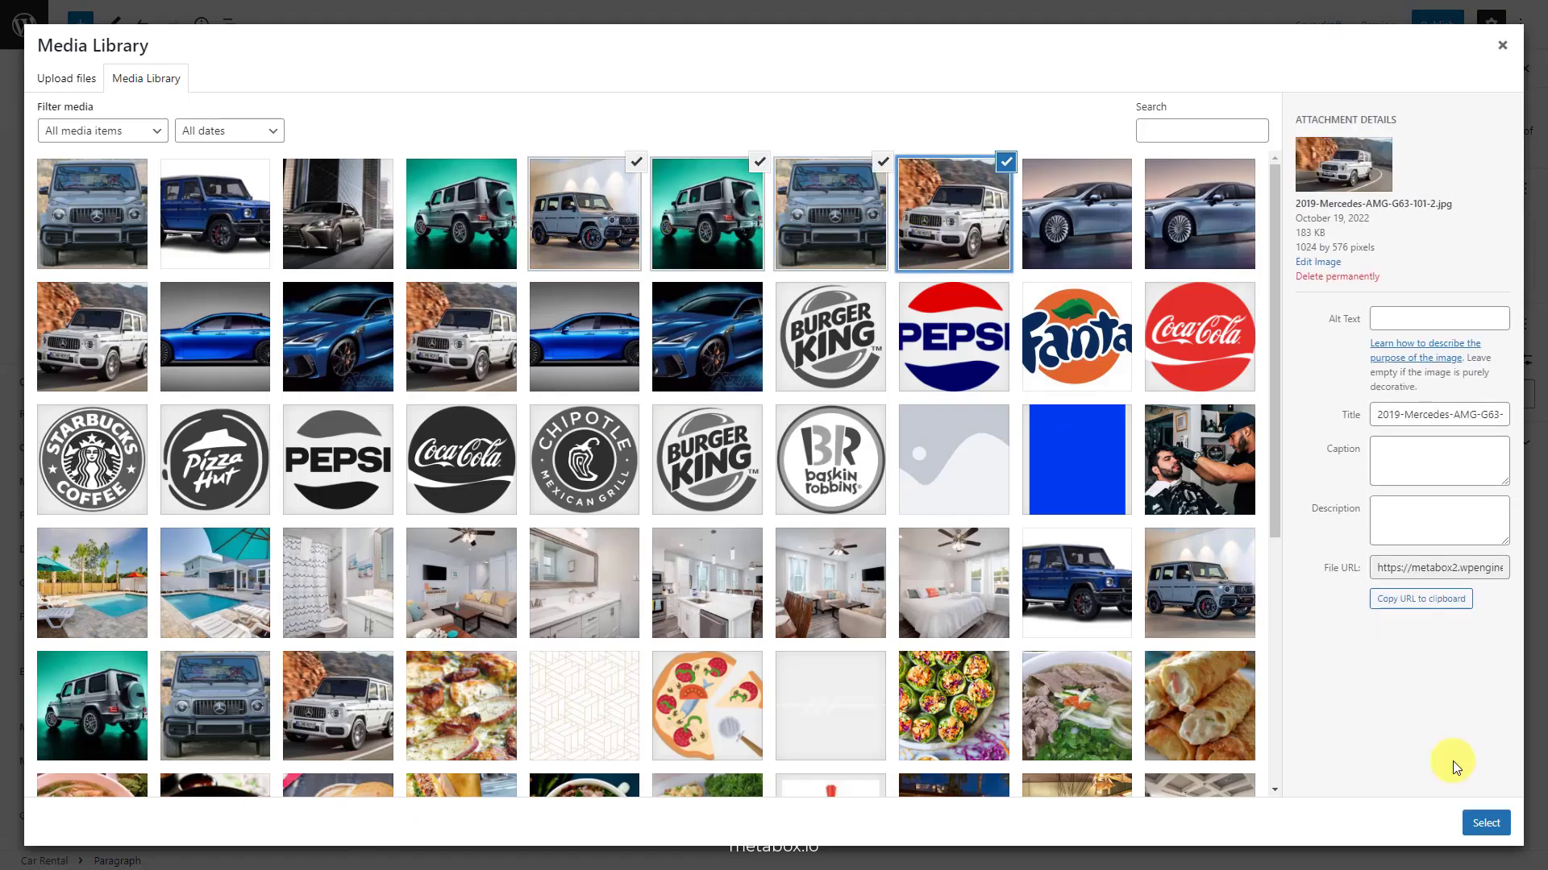
left_click(1485, 823)
left_click(1423, 33)
left_click(1424, 39)
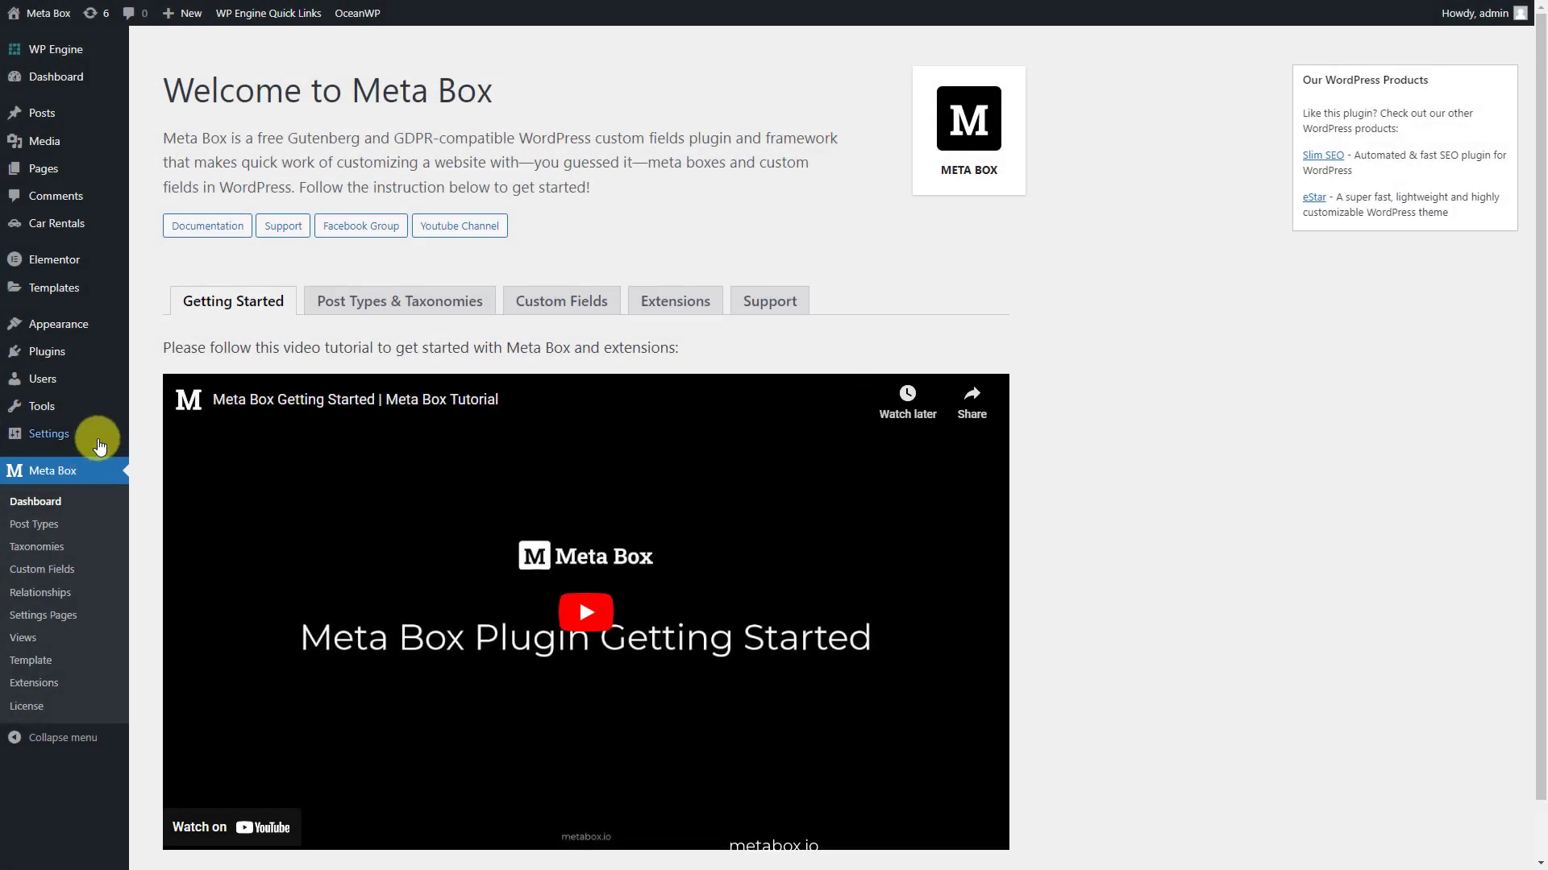
Step: Create a Single Post template in the Elementor Theme Builder, titled Car Rentals Template with status Published
mouse_move(107, 298)
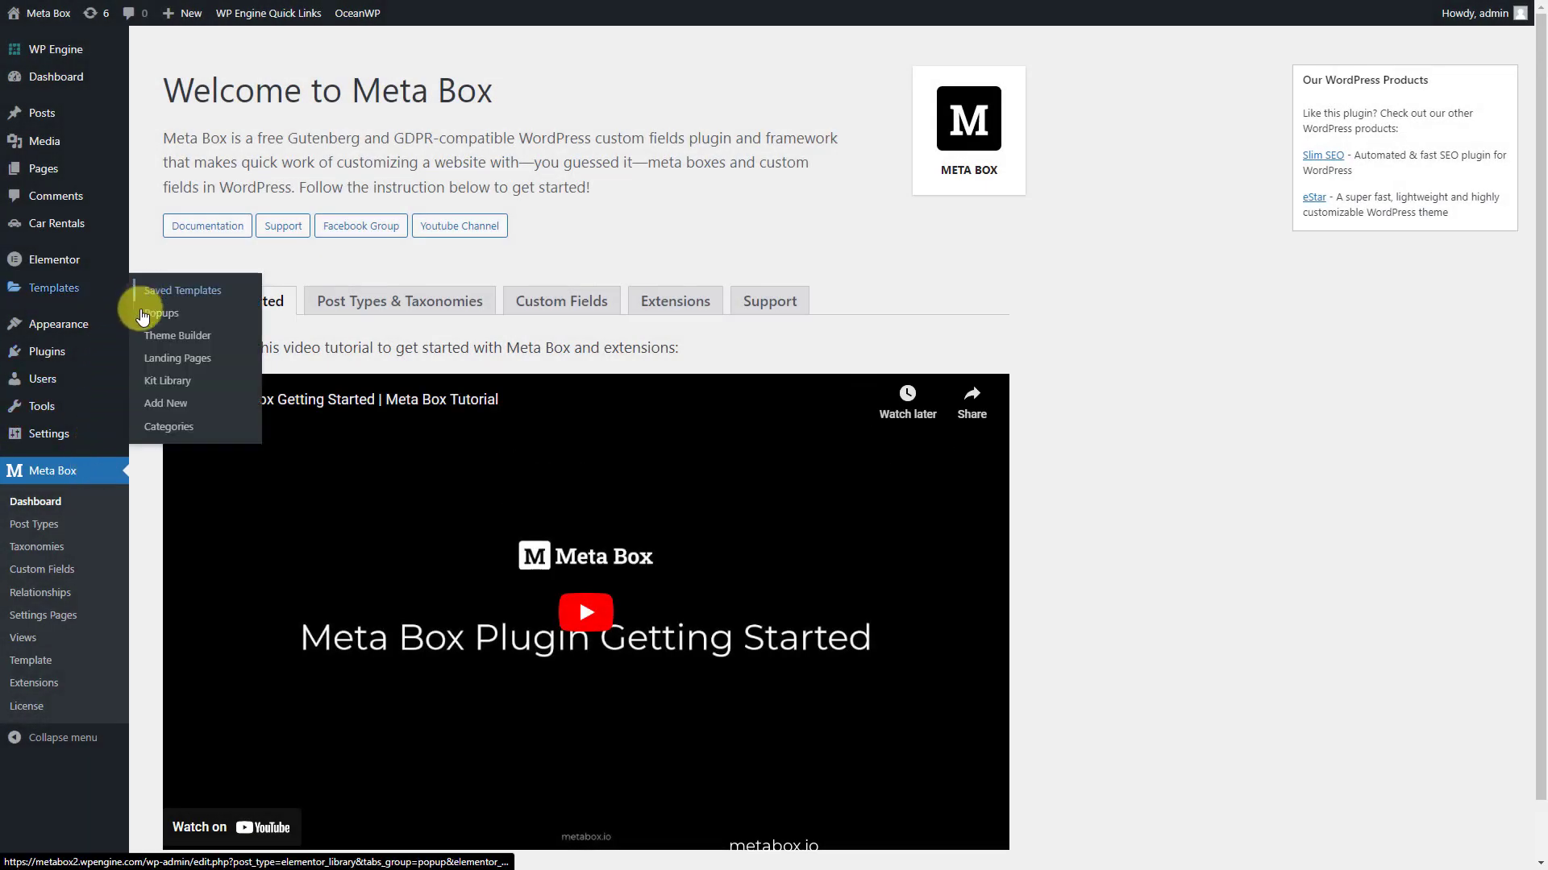
left_click(142, 335)
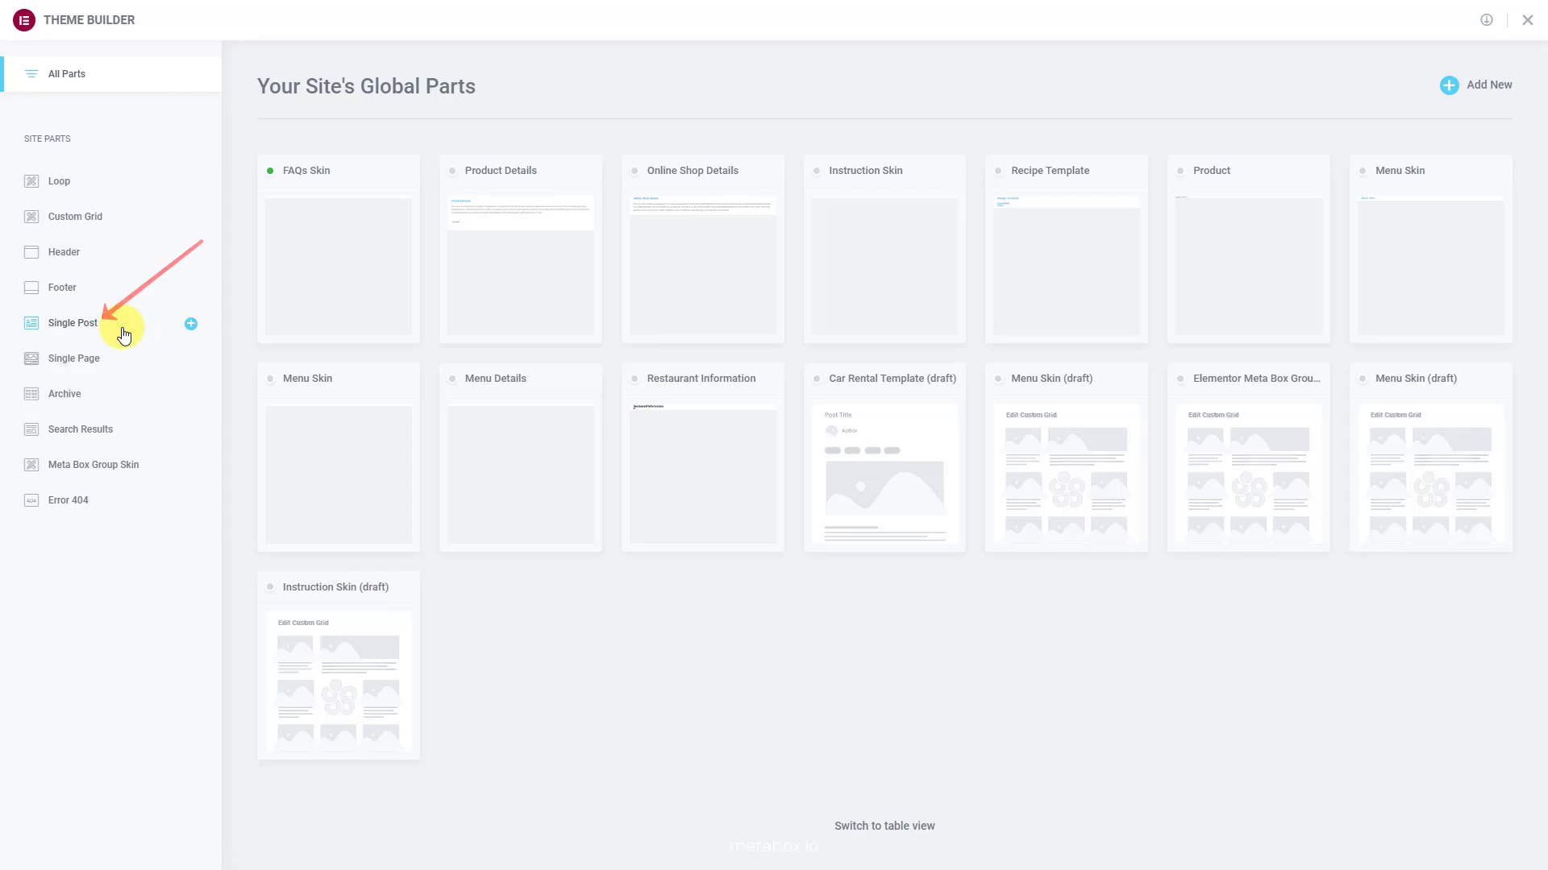
left_click(191, 324)
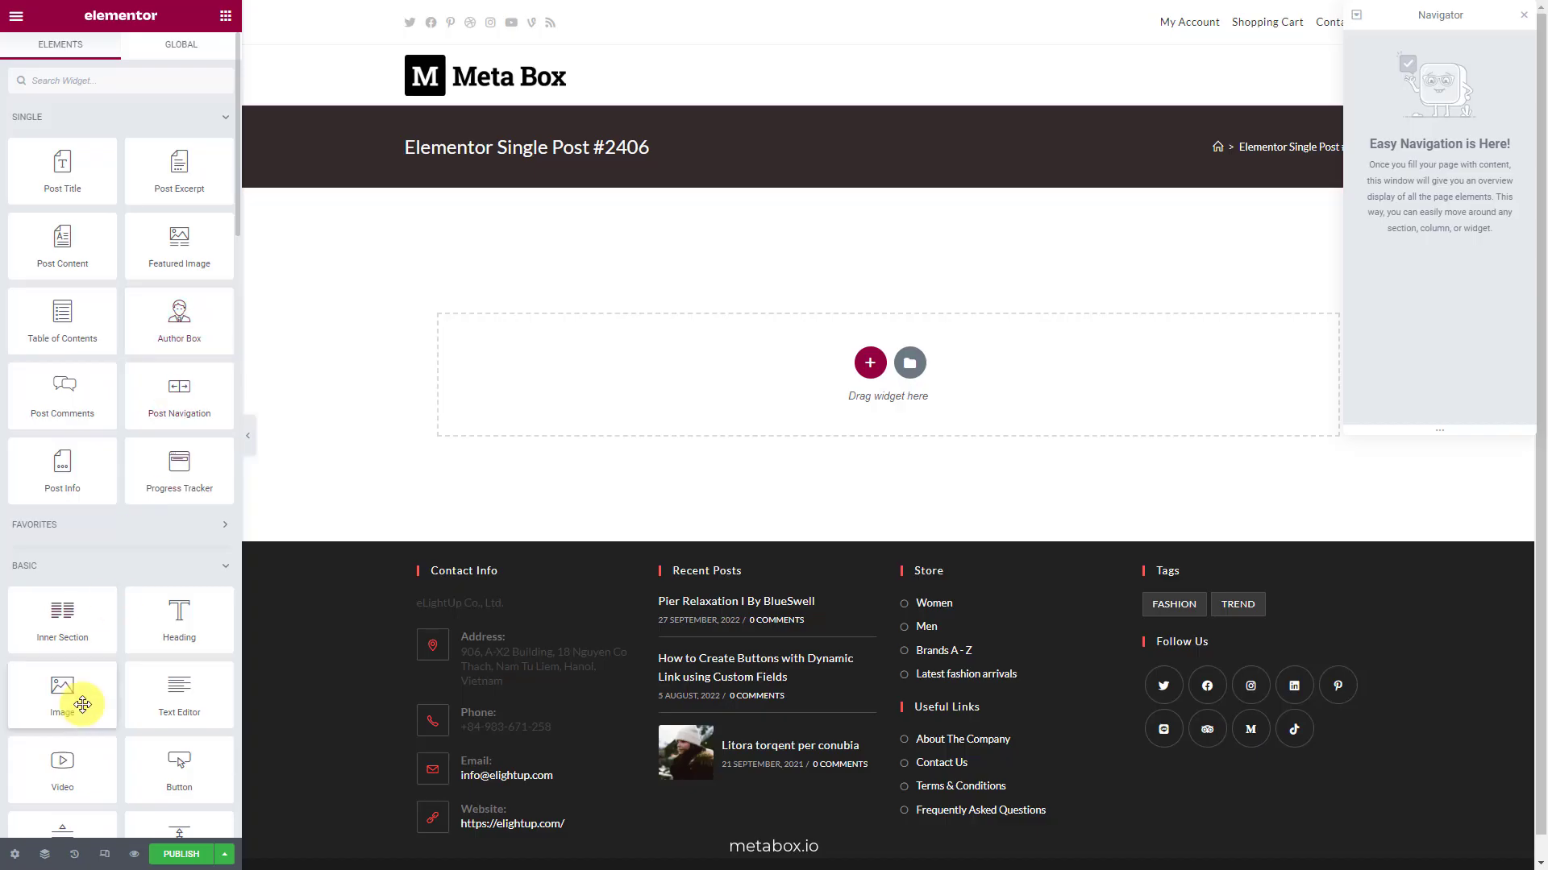
left_click(15, 854)
triple_click(201, 158)
type("Car Rentals Template")
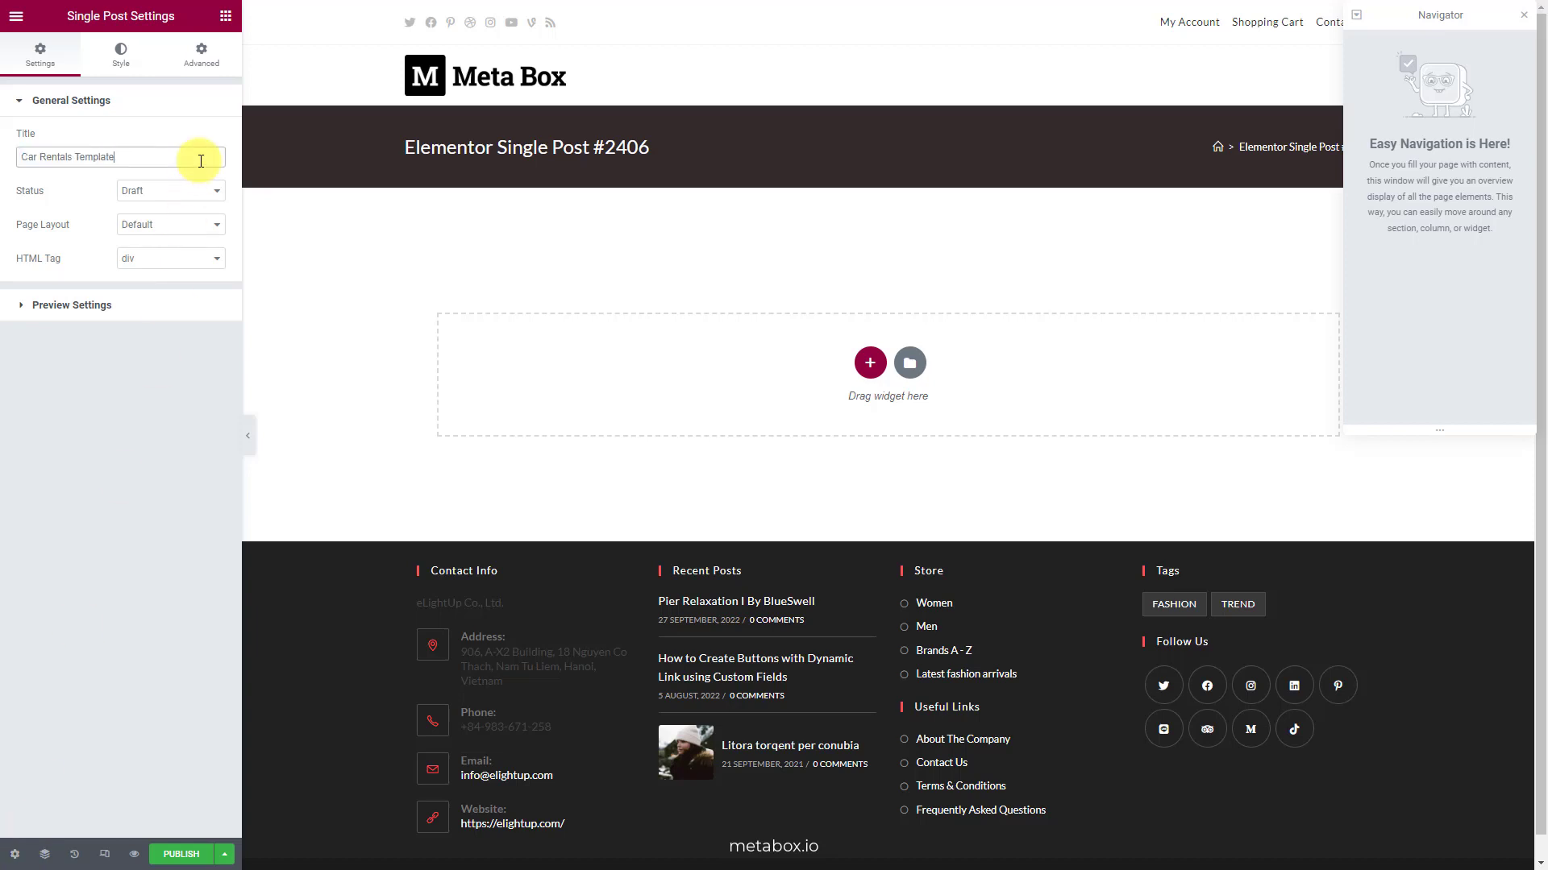
left_click(201, 191)
left_click(195, 230)
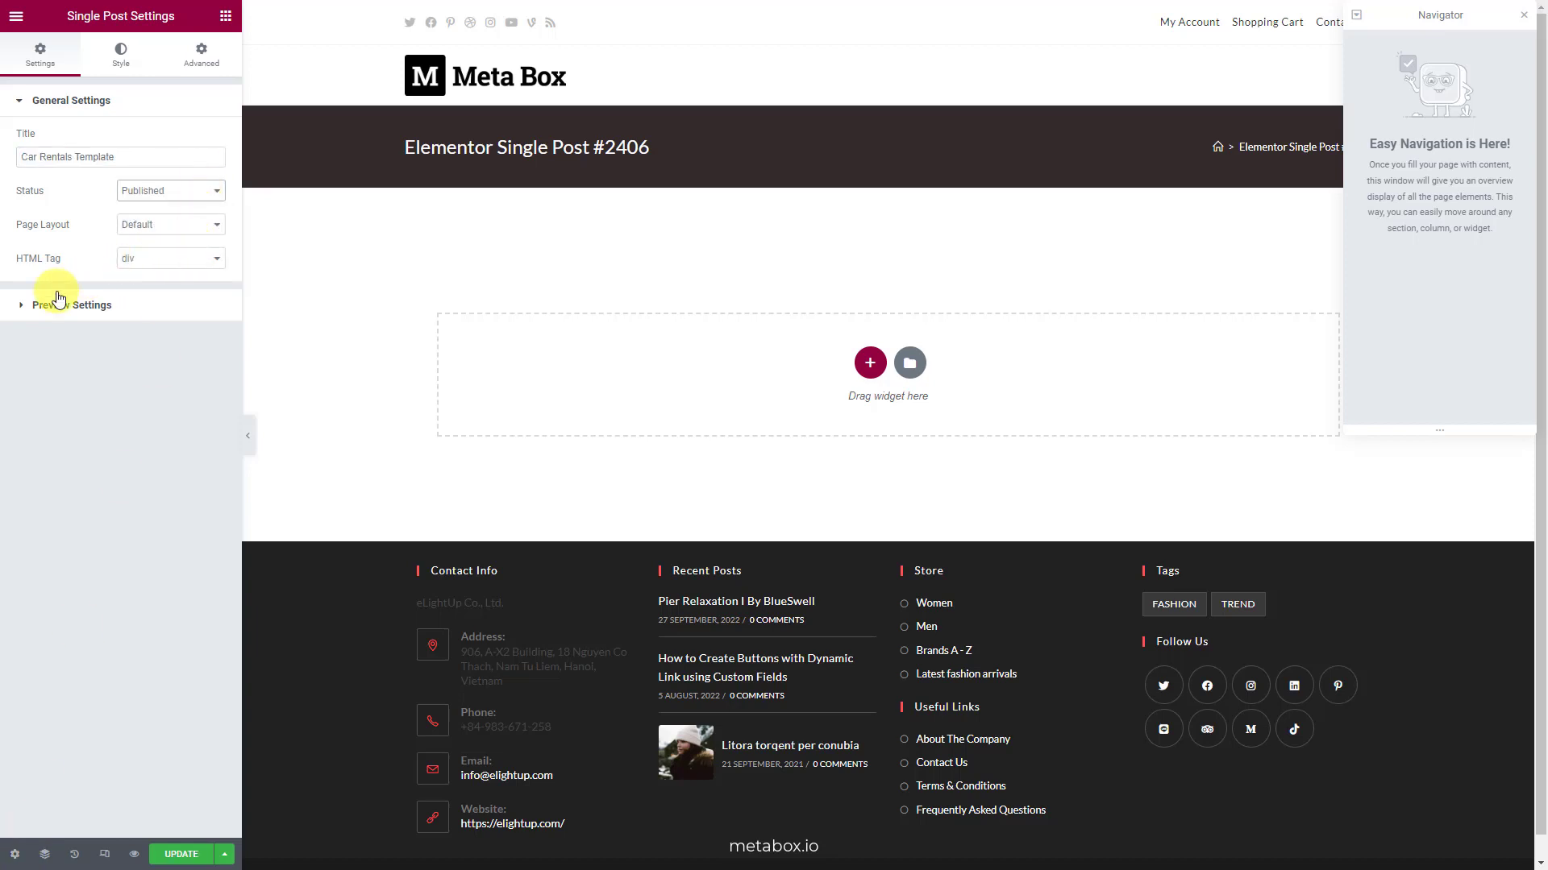
Step: Set the template to preview dynamic content as the Car Rental post 2022 Mercedes-AMG G63 and apply the preview
left_click(26, 308)
left_click(78, 198)
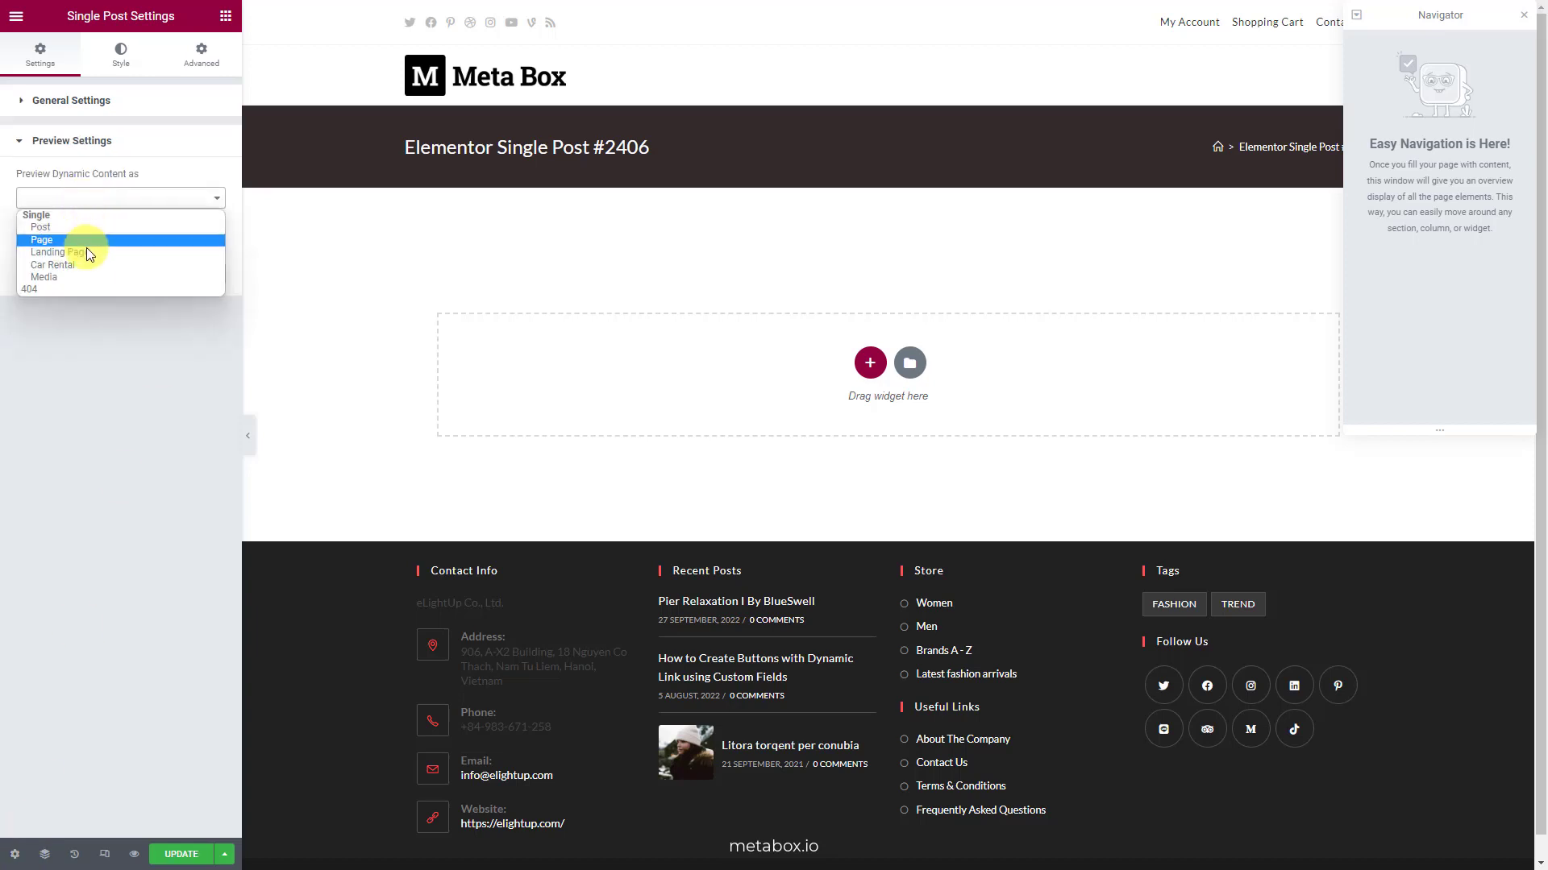
left_click(87, 263)
left_click(97, 241)
type("2022 Mercedes-AMG G63")
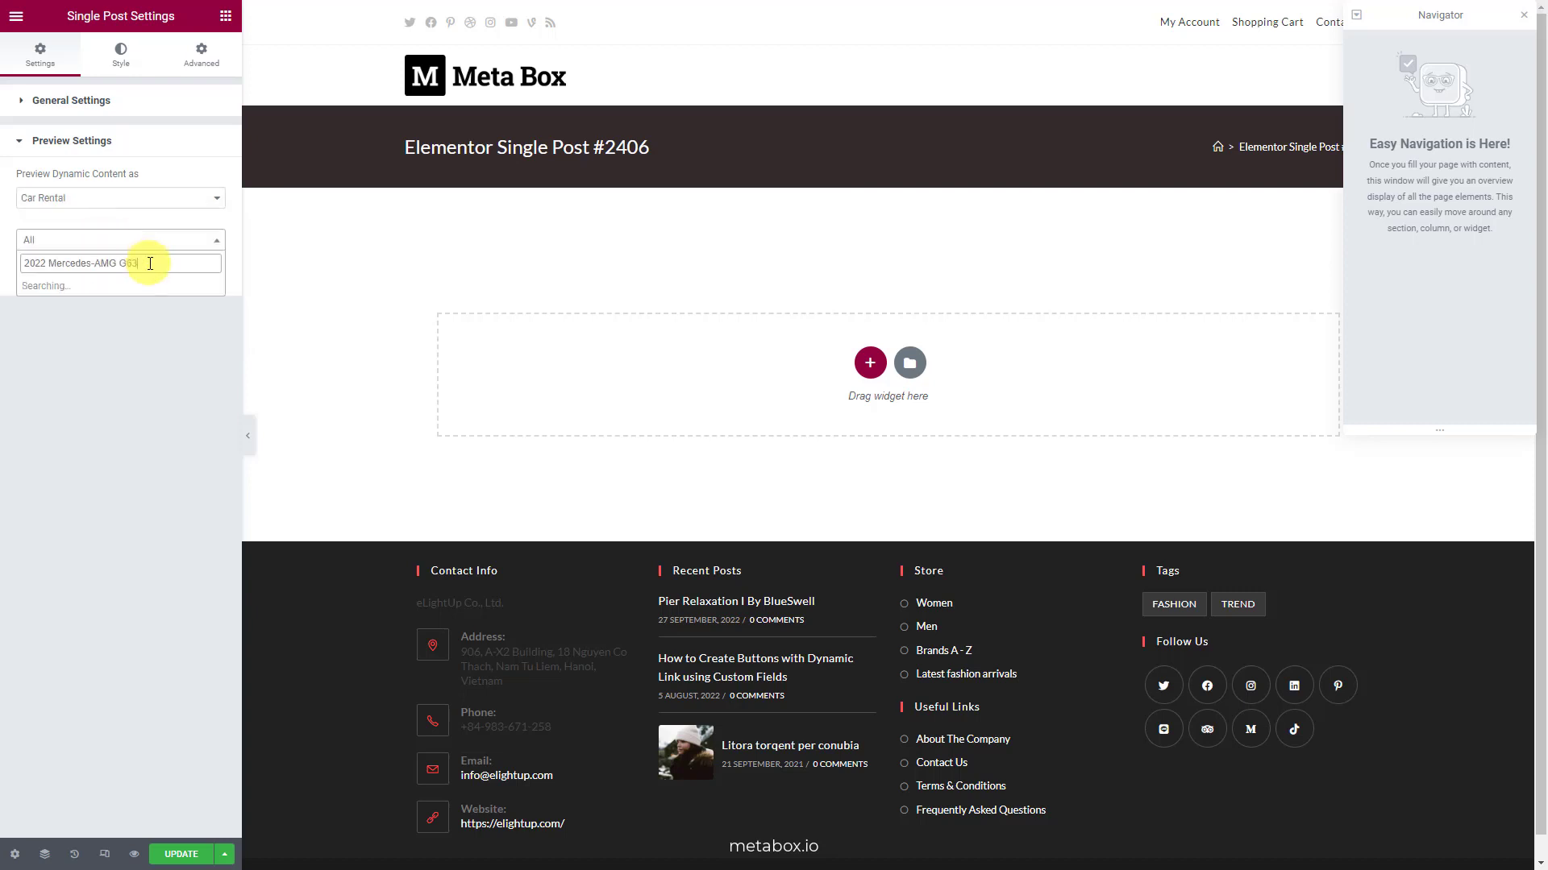
left_click(150, 285)
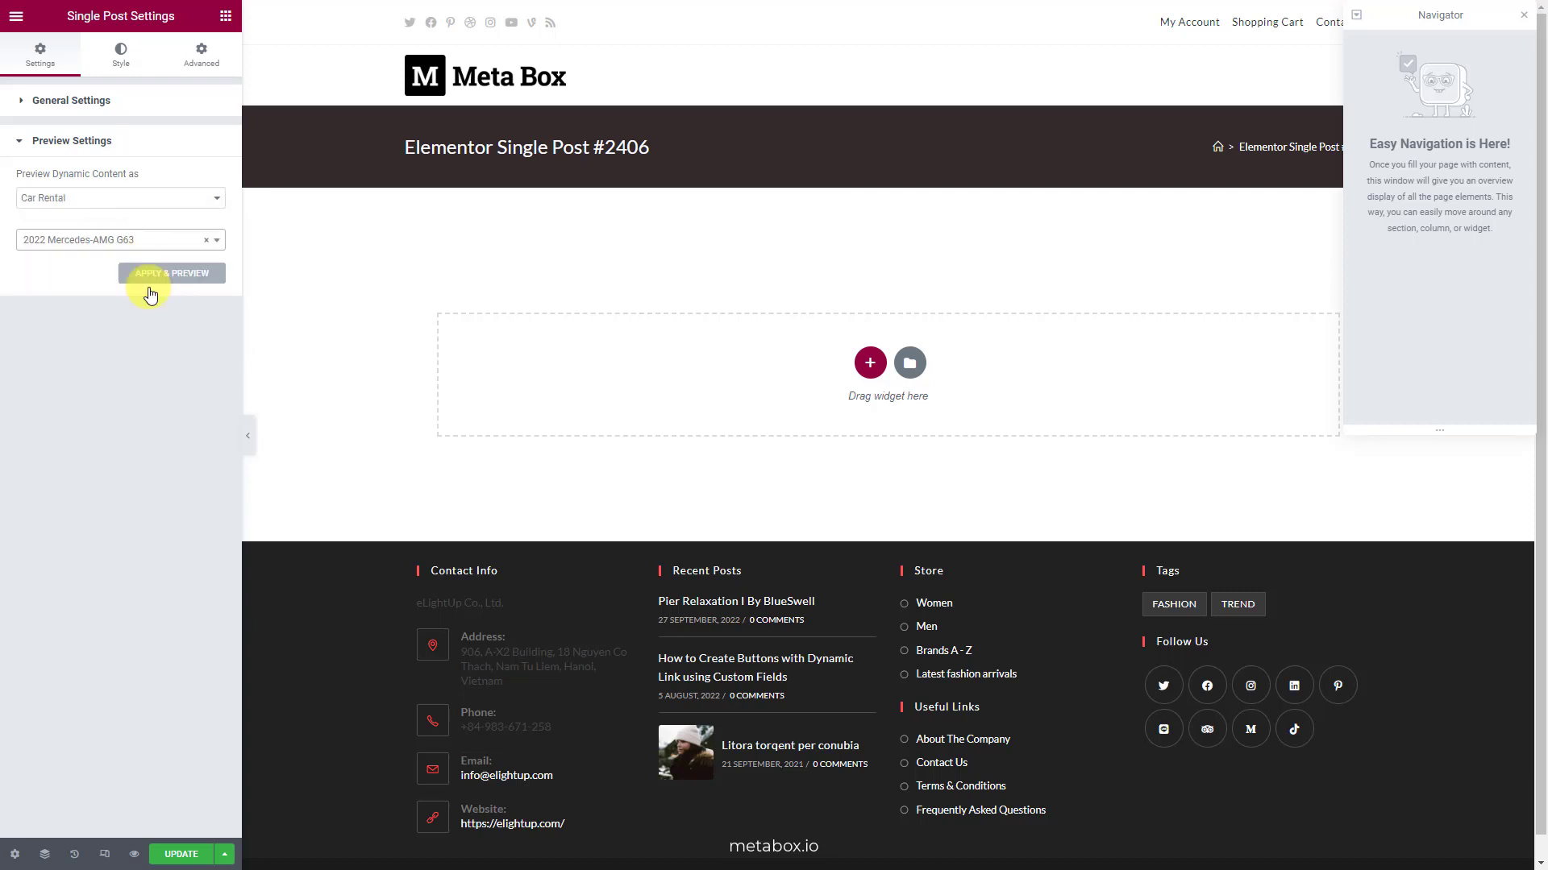
left_click(162, 275)
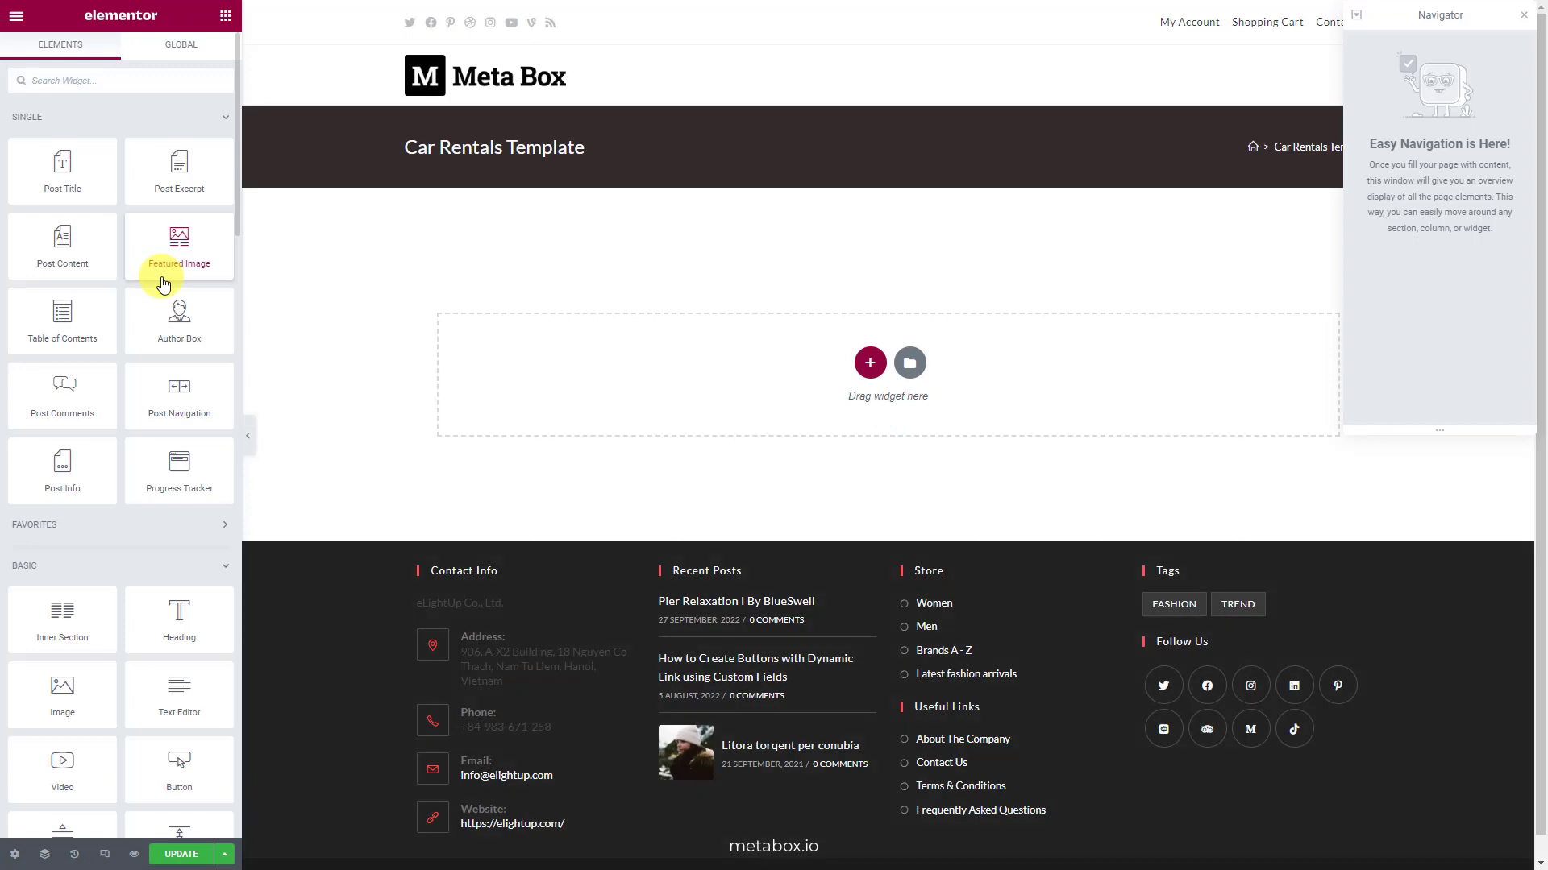
Step: Add a section with two equal columns and place an Image Carousel widget in its first column
left_click(868, 363)
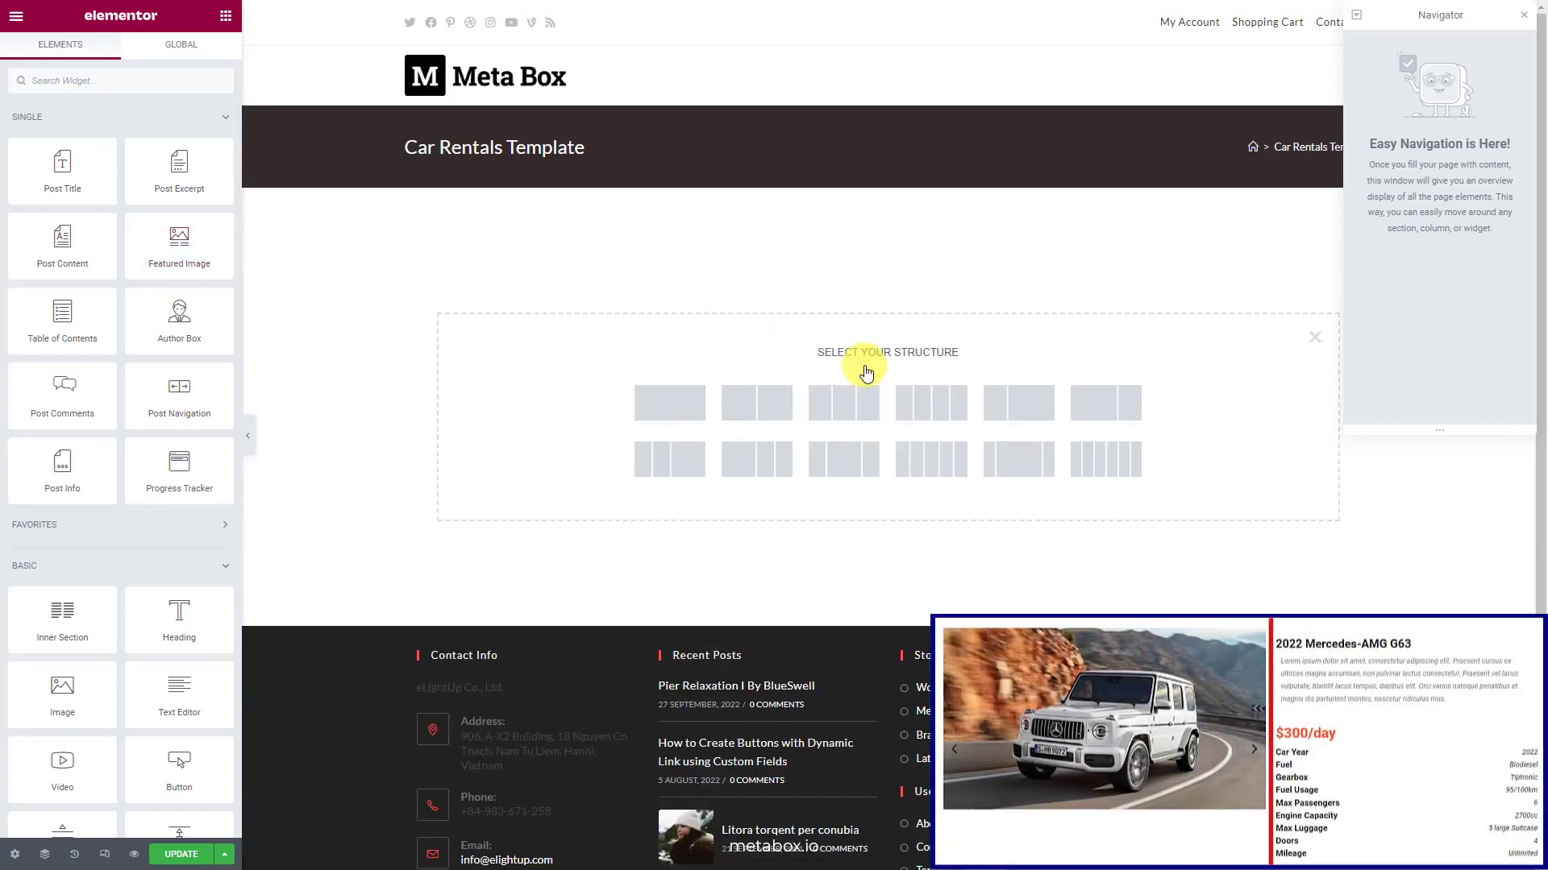
left_click(764, 422)
left_click(209, 143)
left_click(169, 169)
left_click(225, 16)
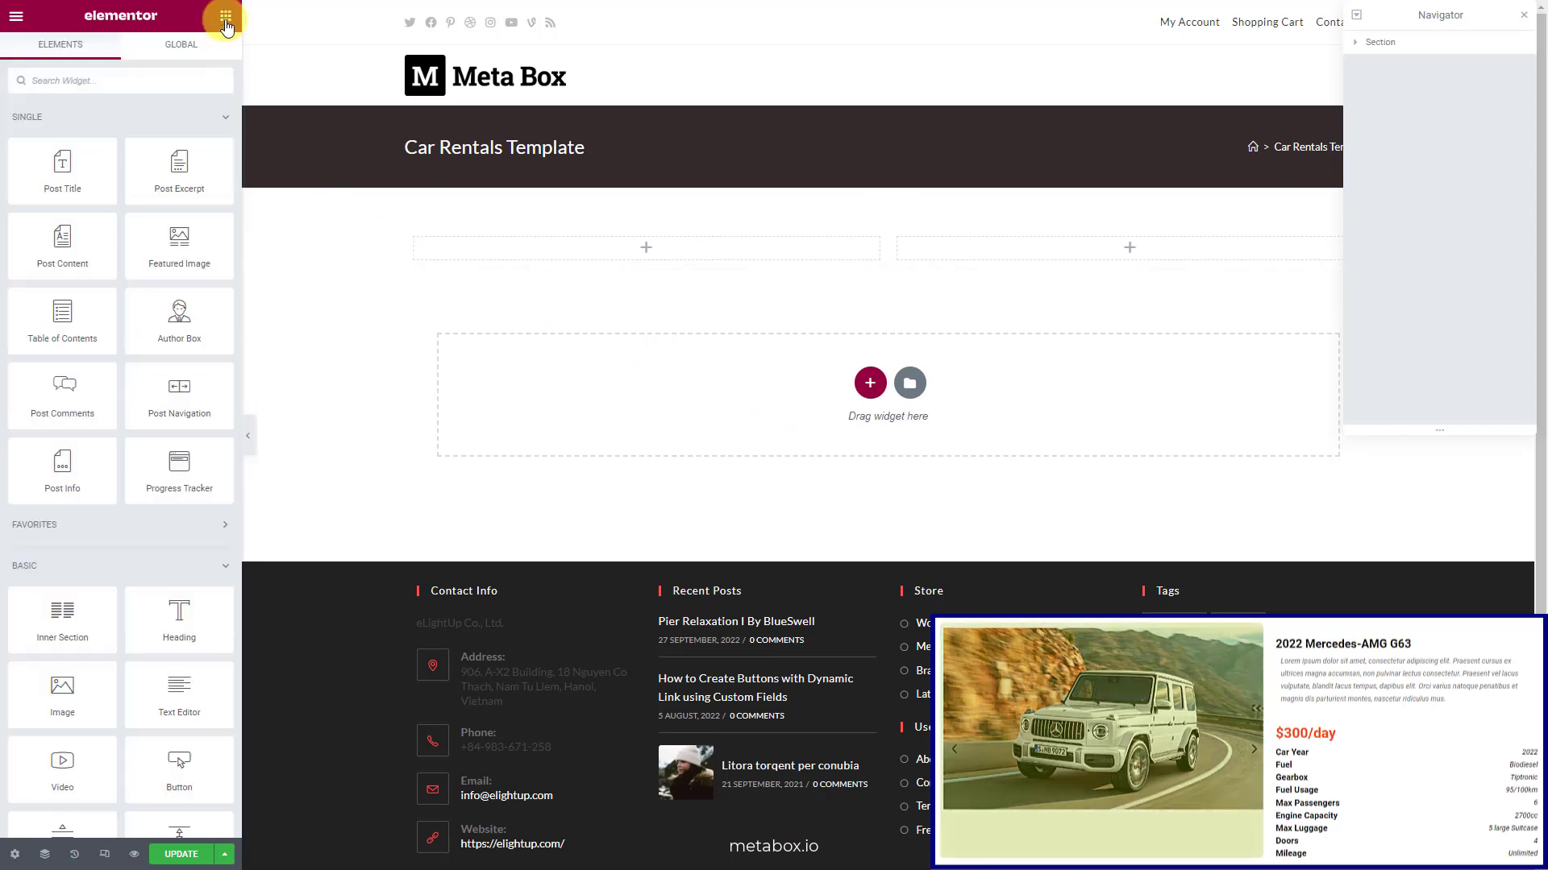
left_click_drag(65, 153, 516, 254)
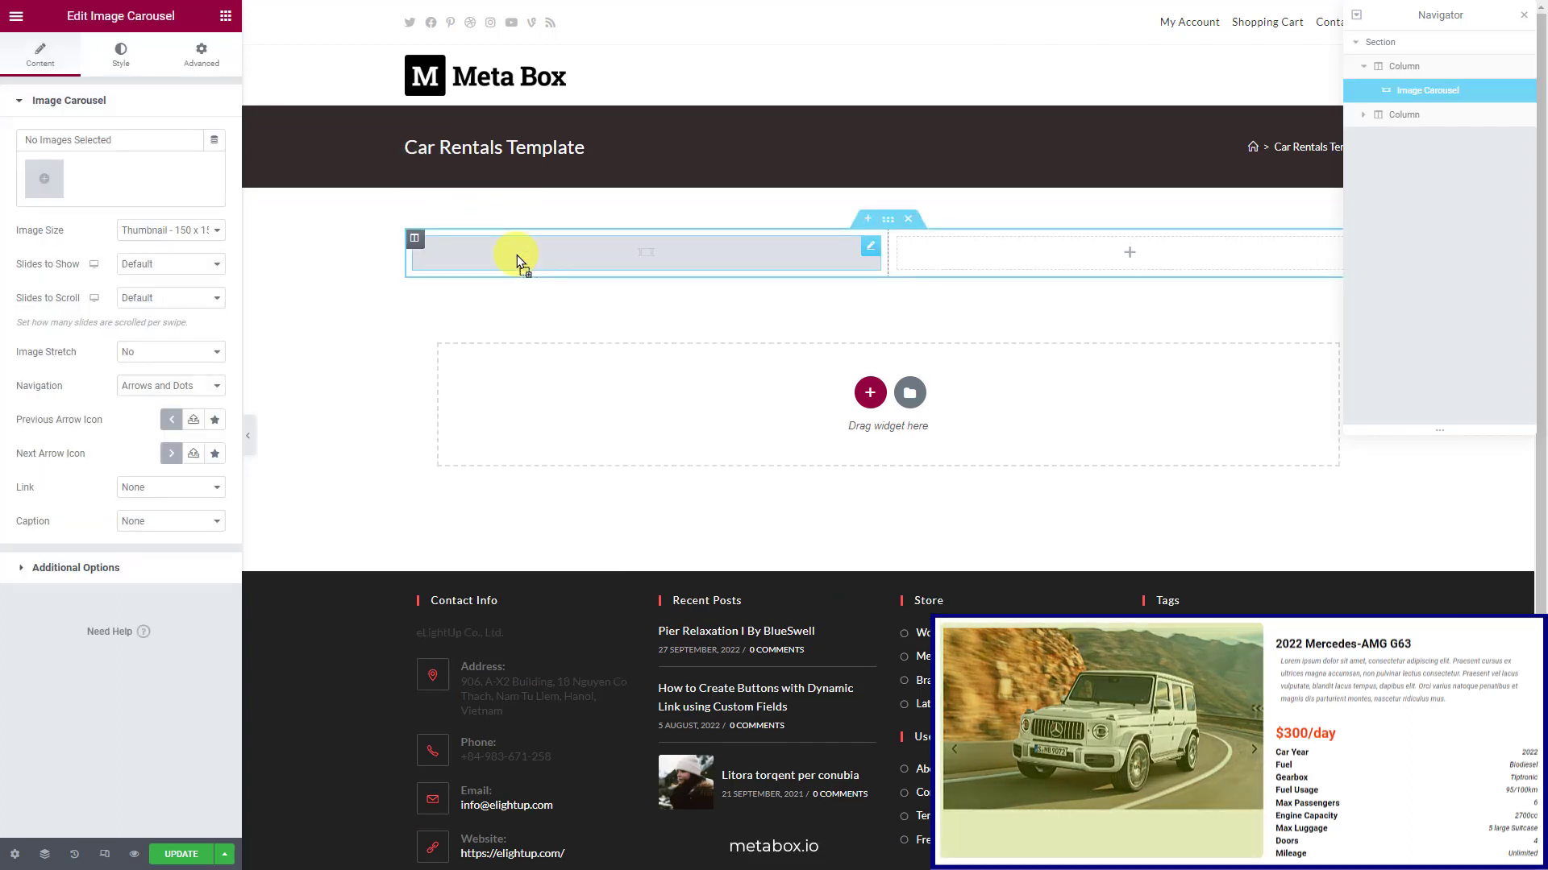
Step: Link the carousel's images dynamically to the post's Meta Box Field named Gallery
left_click(214, 140)
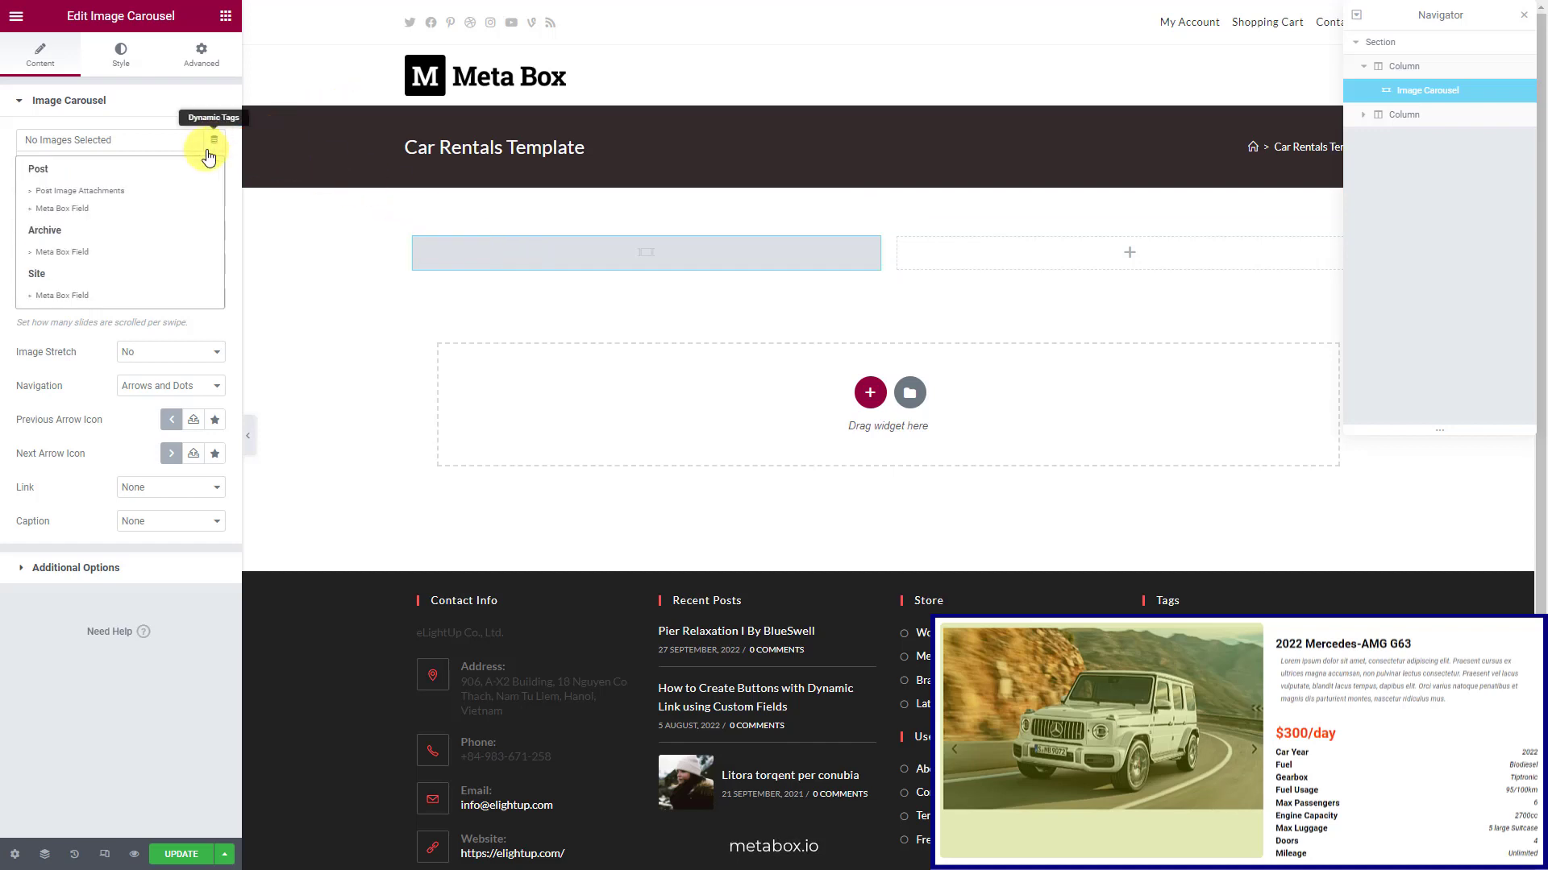
left_click(147, 211)
left_click(150, 210)
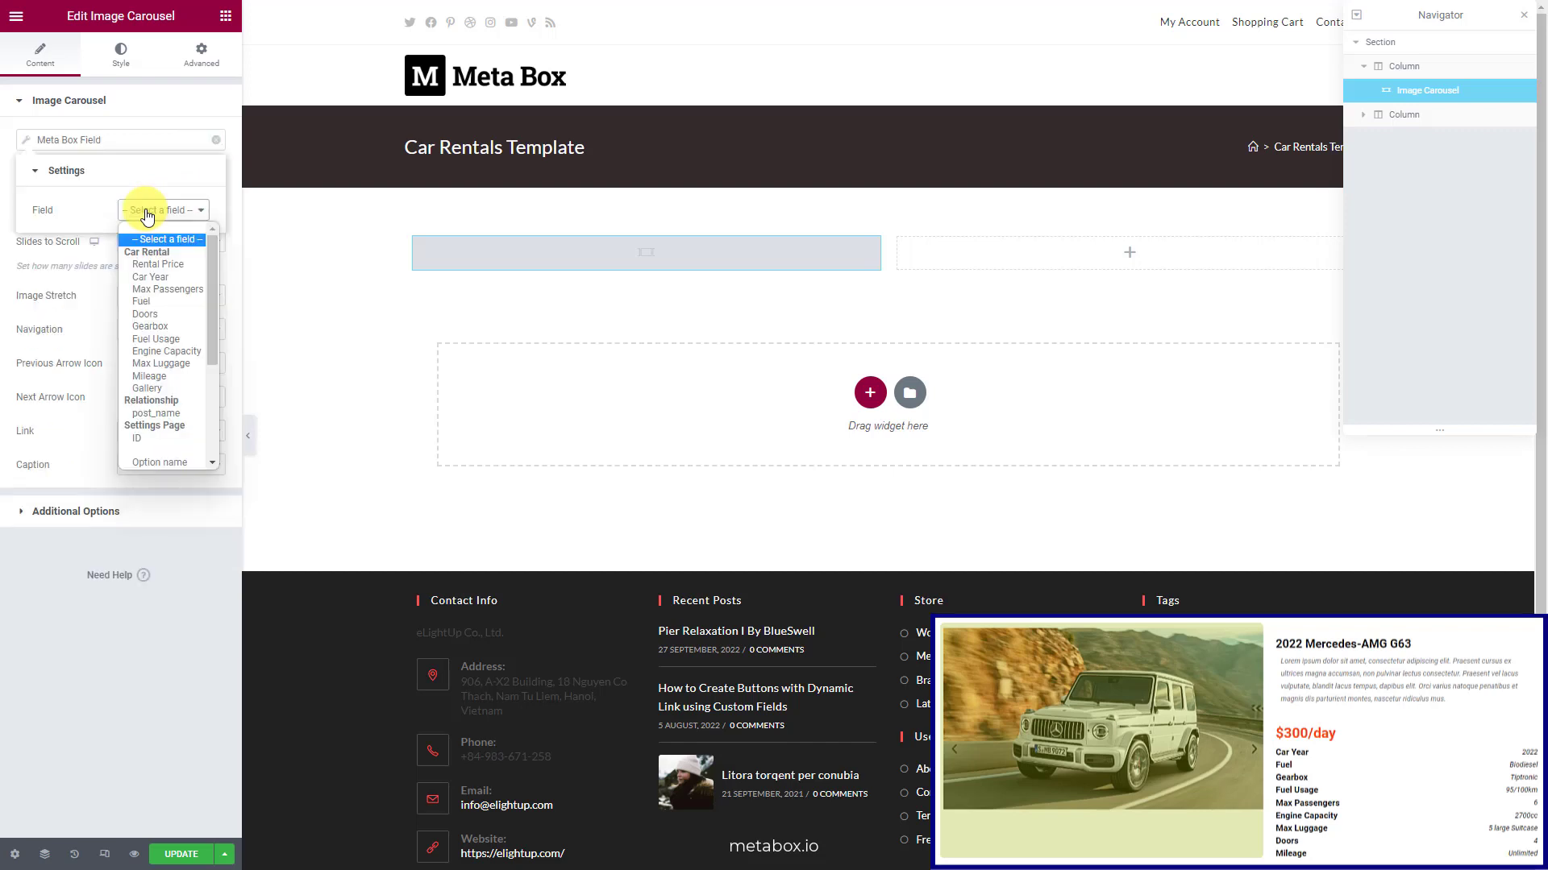
left_click(190, 389)
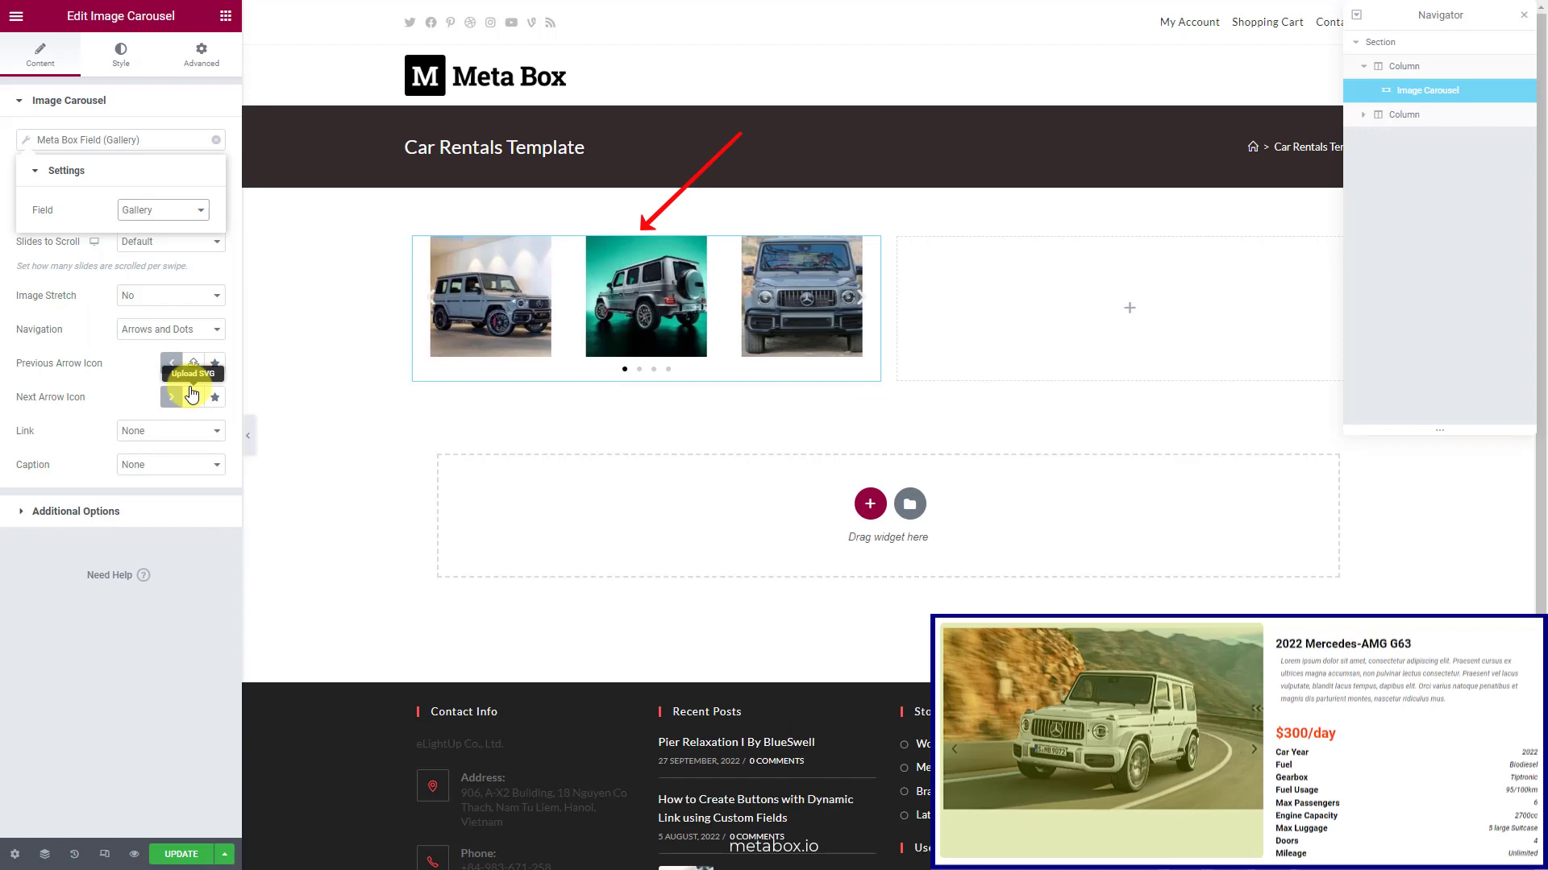
left_click(231, 263)
Step: Set the carousel's image size to Large - 1024 x 1024, slides to show to 1 and navigation to Arrows
left_click(216, 174)
left_click(215, 228)
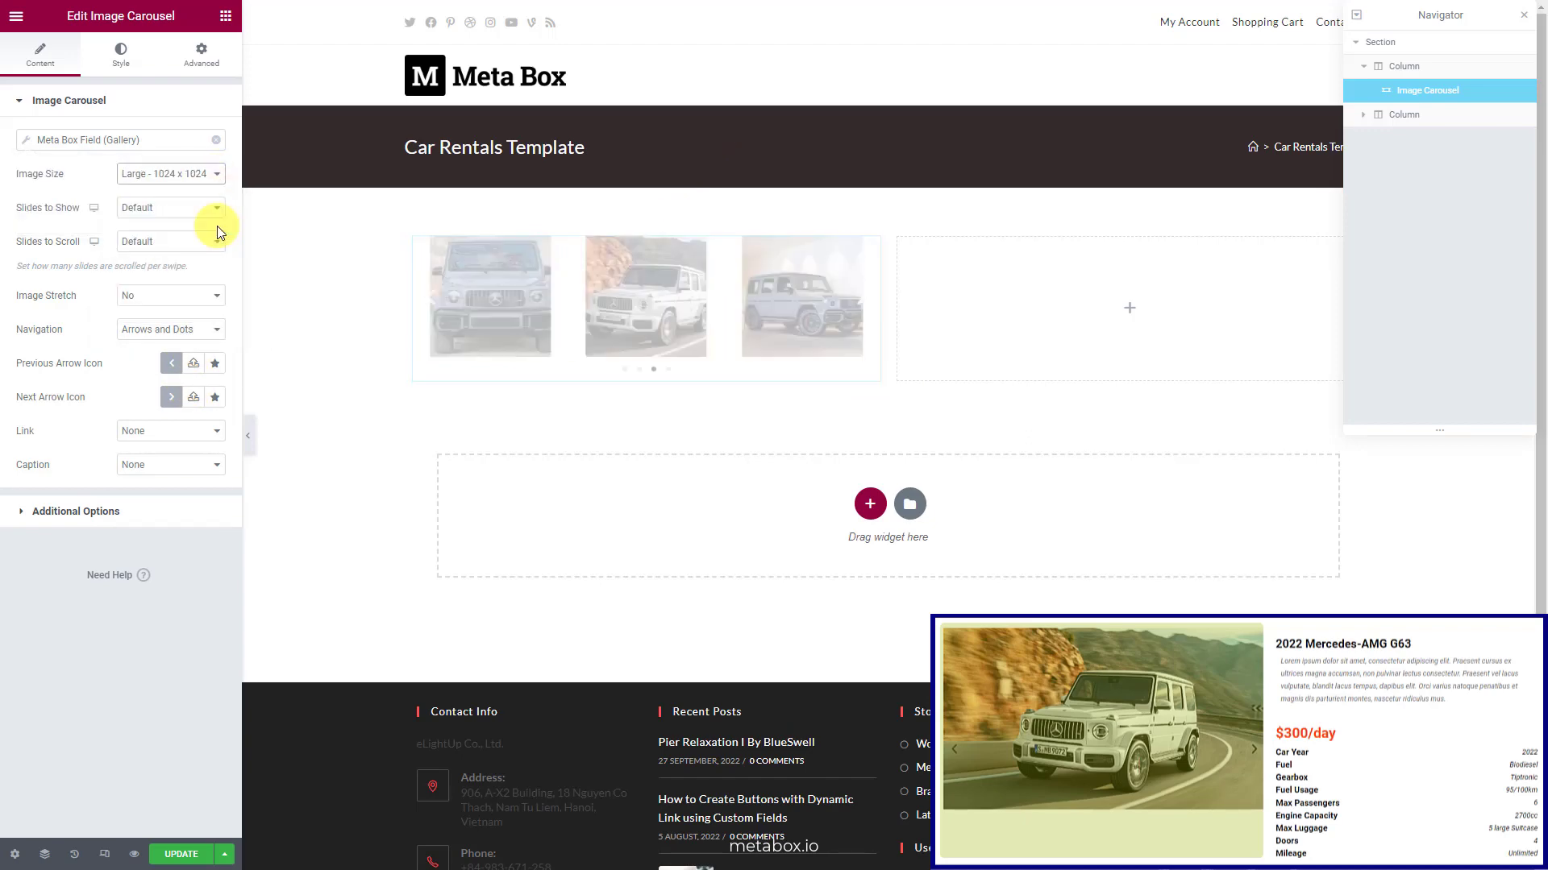
left_click(203, 211)
left_click(195, 223)
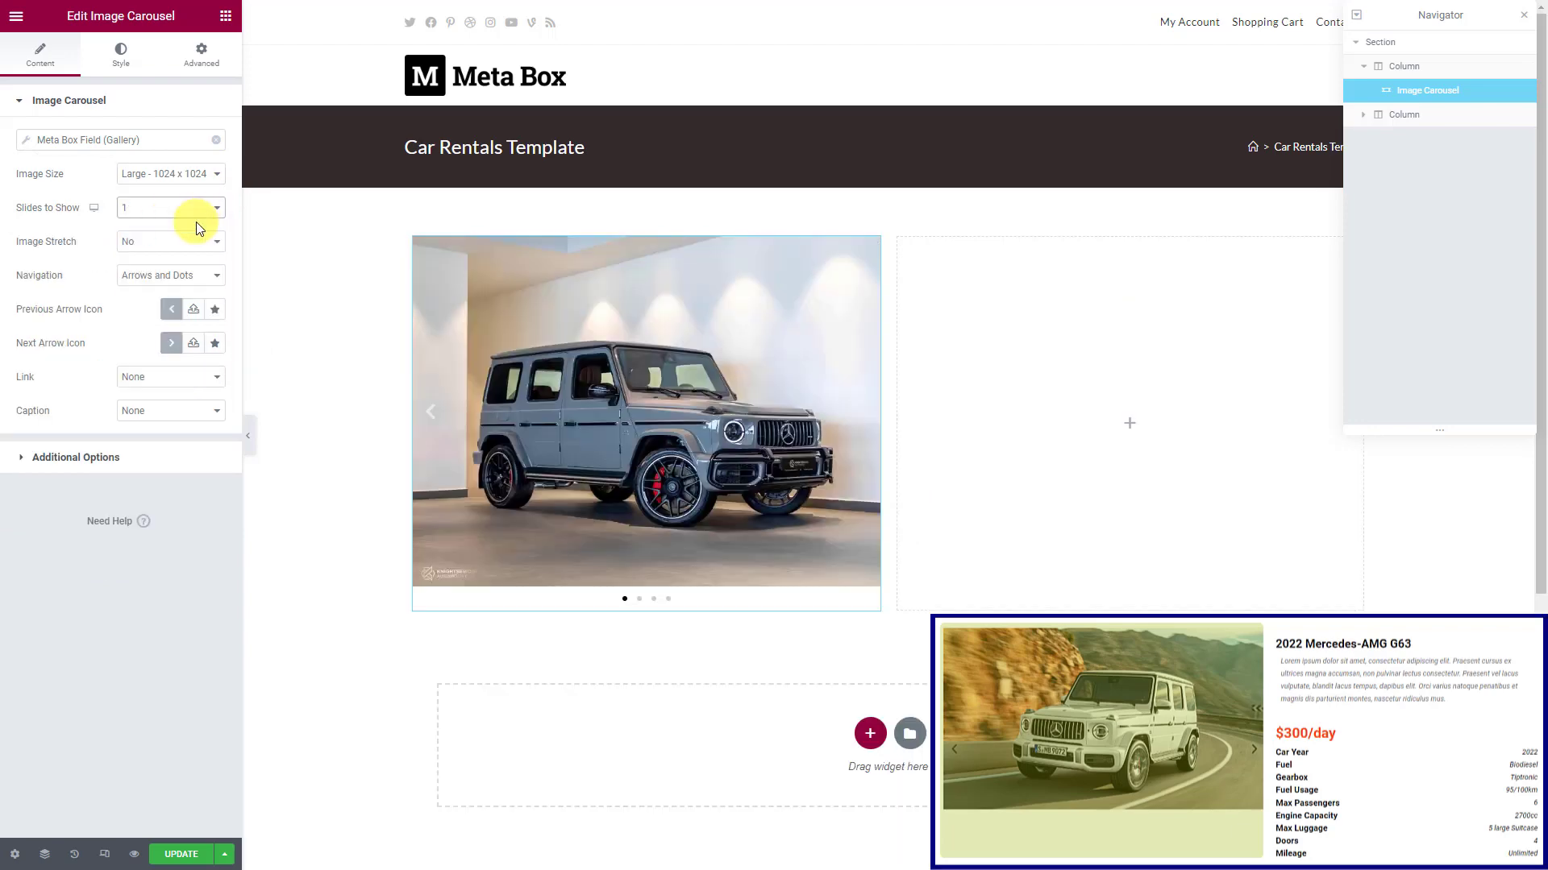
left_click(201, 277)
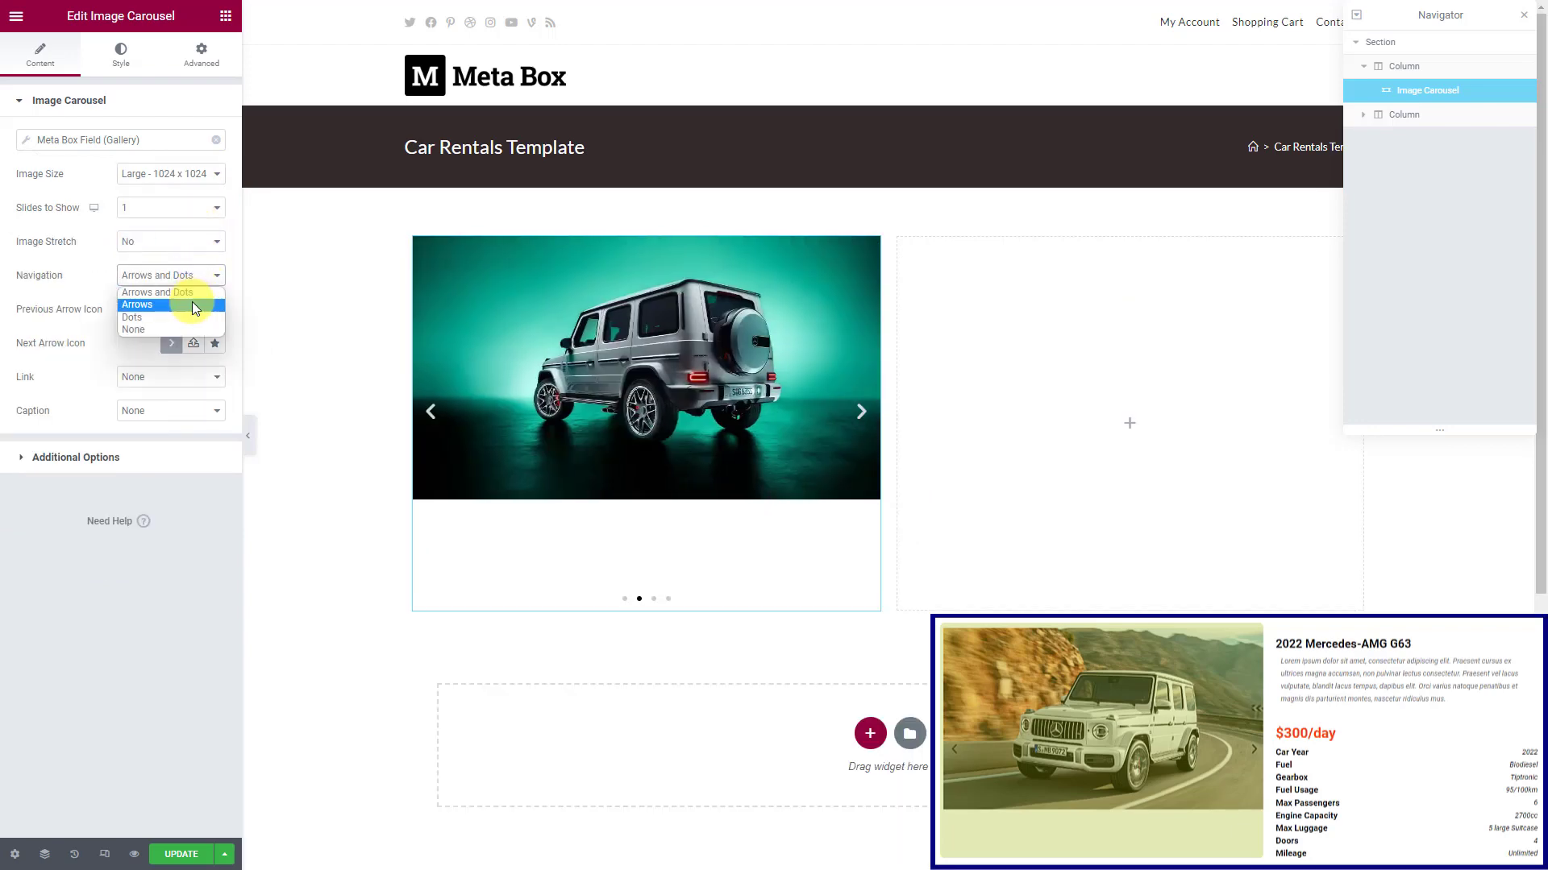
left_click(192, 304)
Step: Set the width of the carousel's column to 55%
left_click(1399, 67)
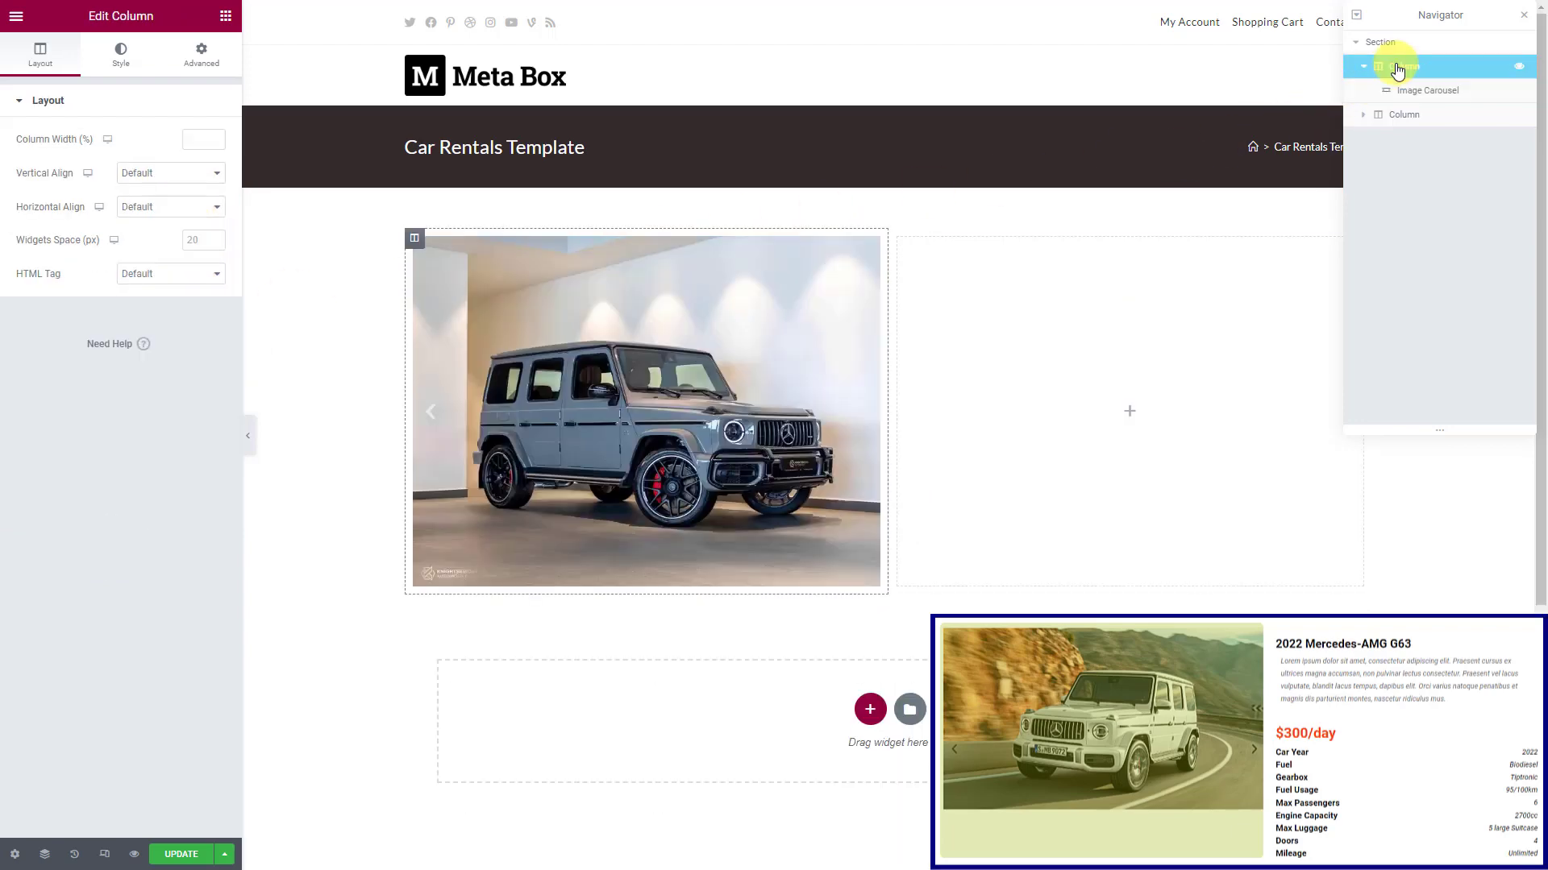
left_click(201, 138)
type("55")
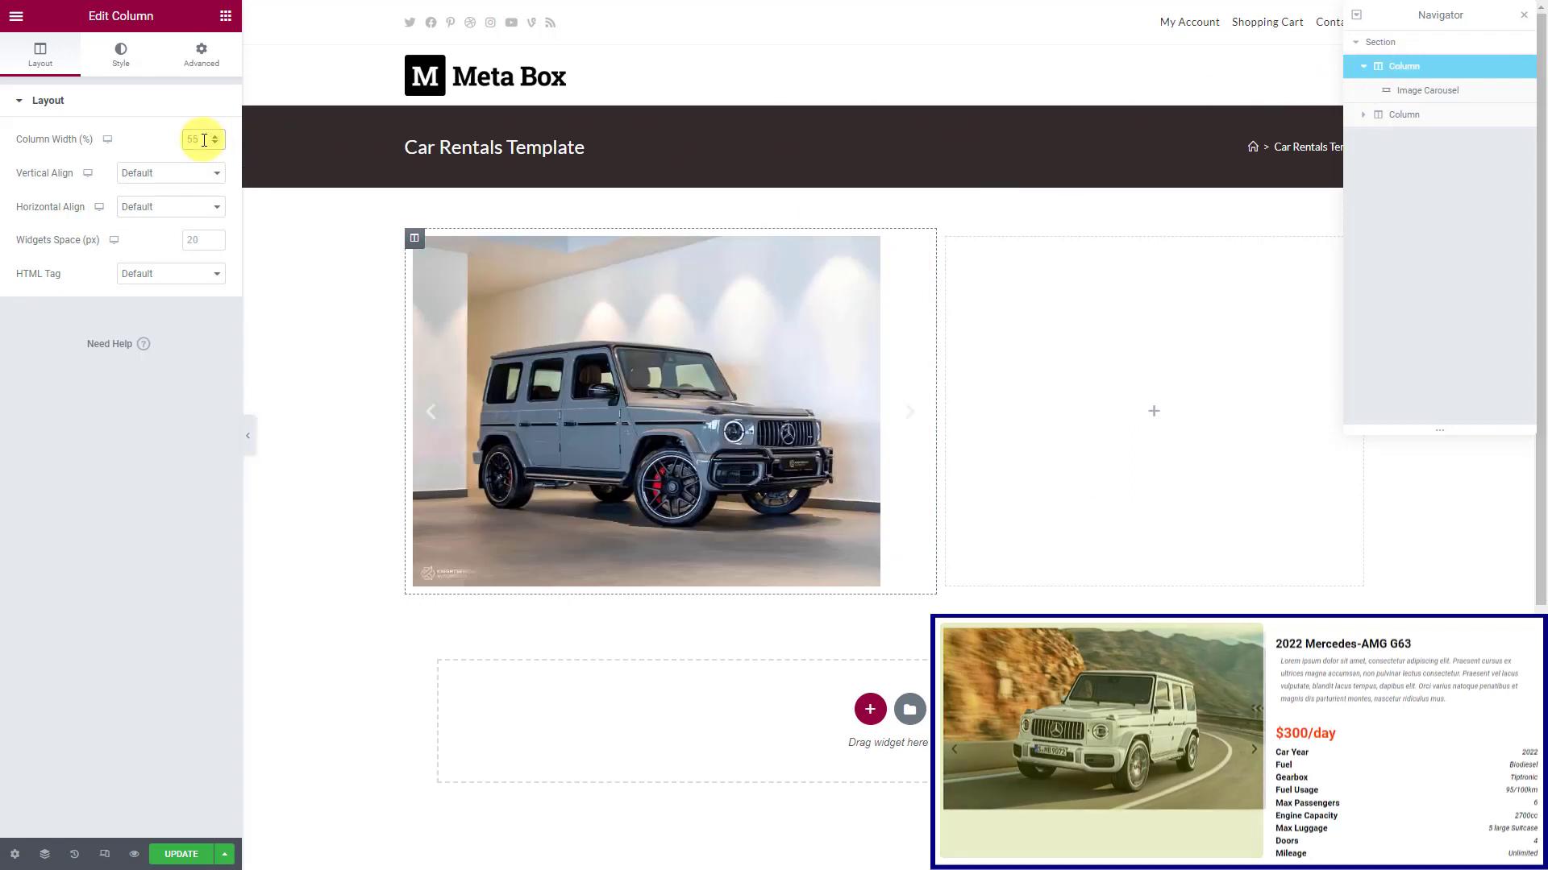
Step: Add a Post Title widget to the empty second column and a Post Content widget below it
left_click(1363, 115)
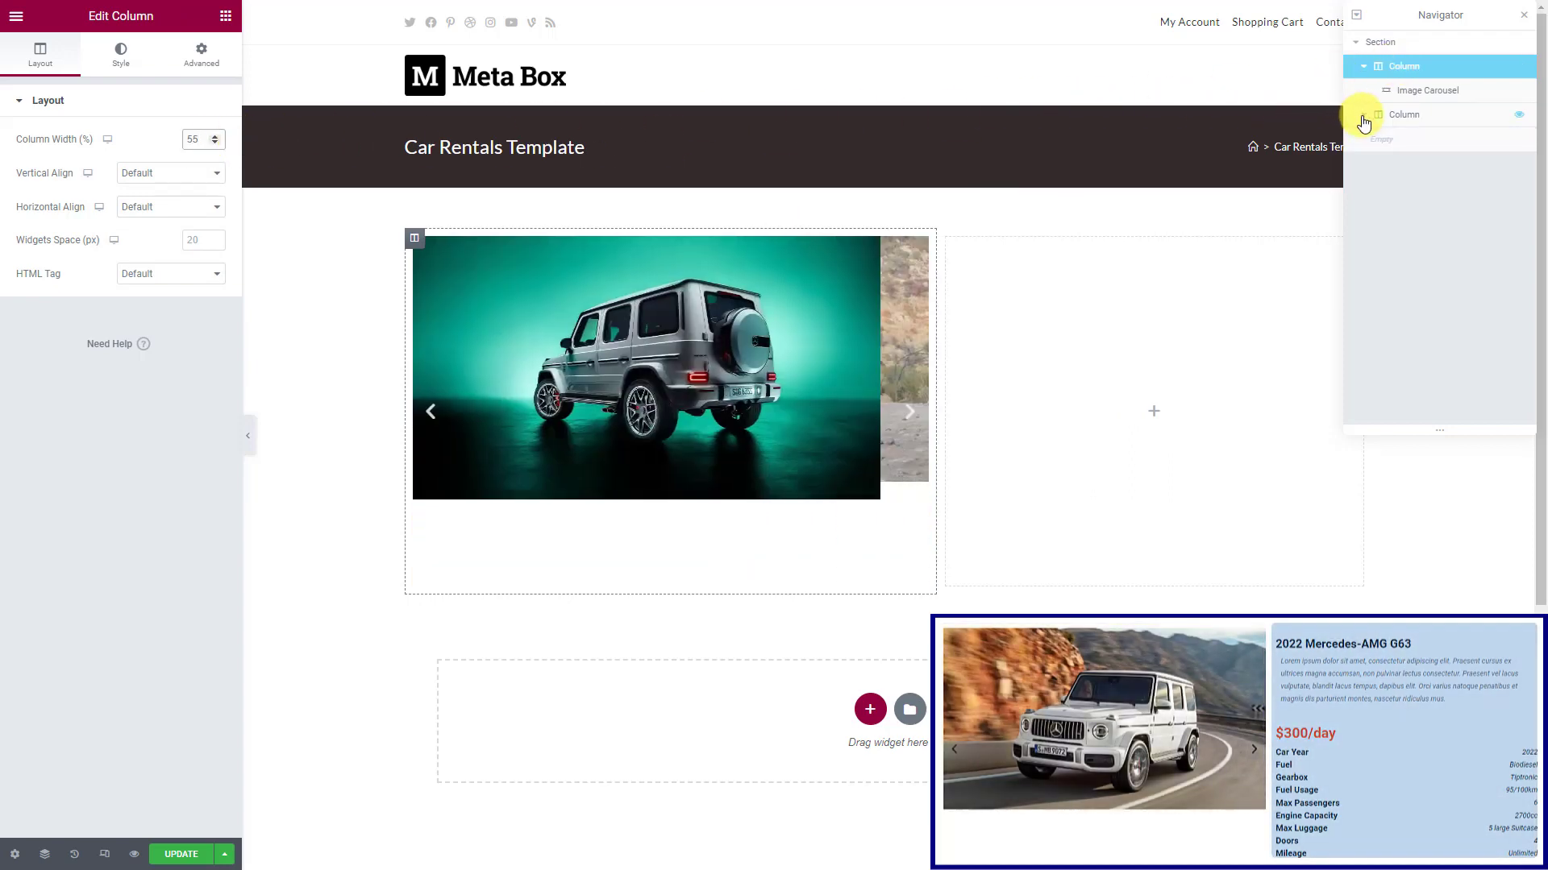
left_click(1379, 117)
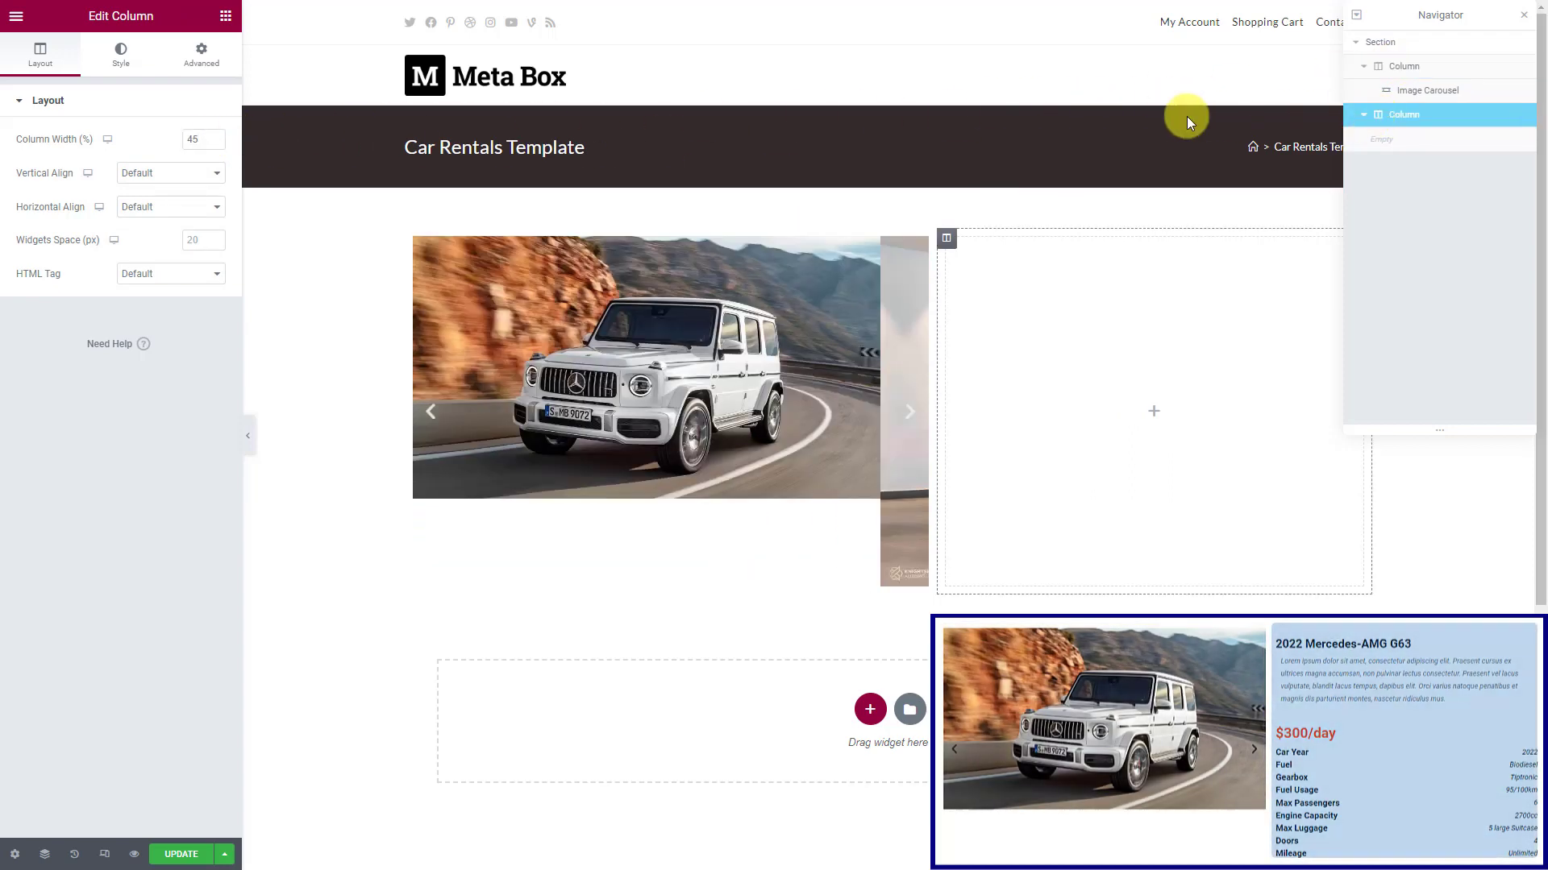
left_click(226, 18)
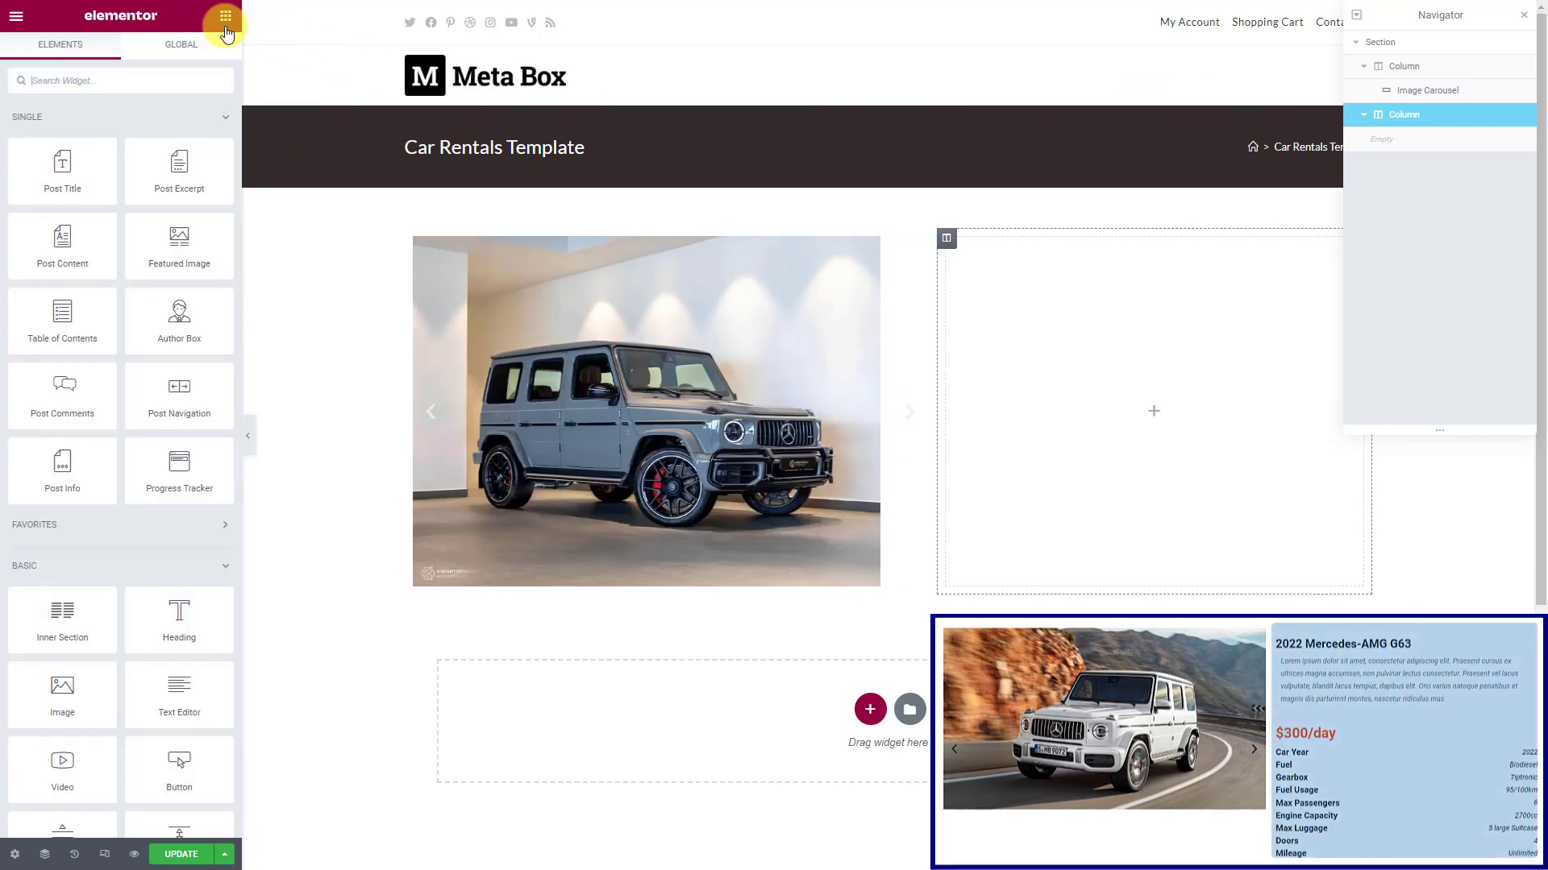
left_click_drag(37, 172, 1052, 264)
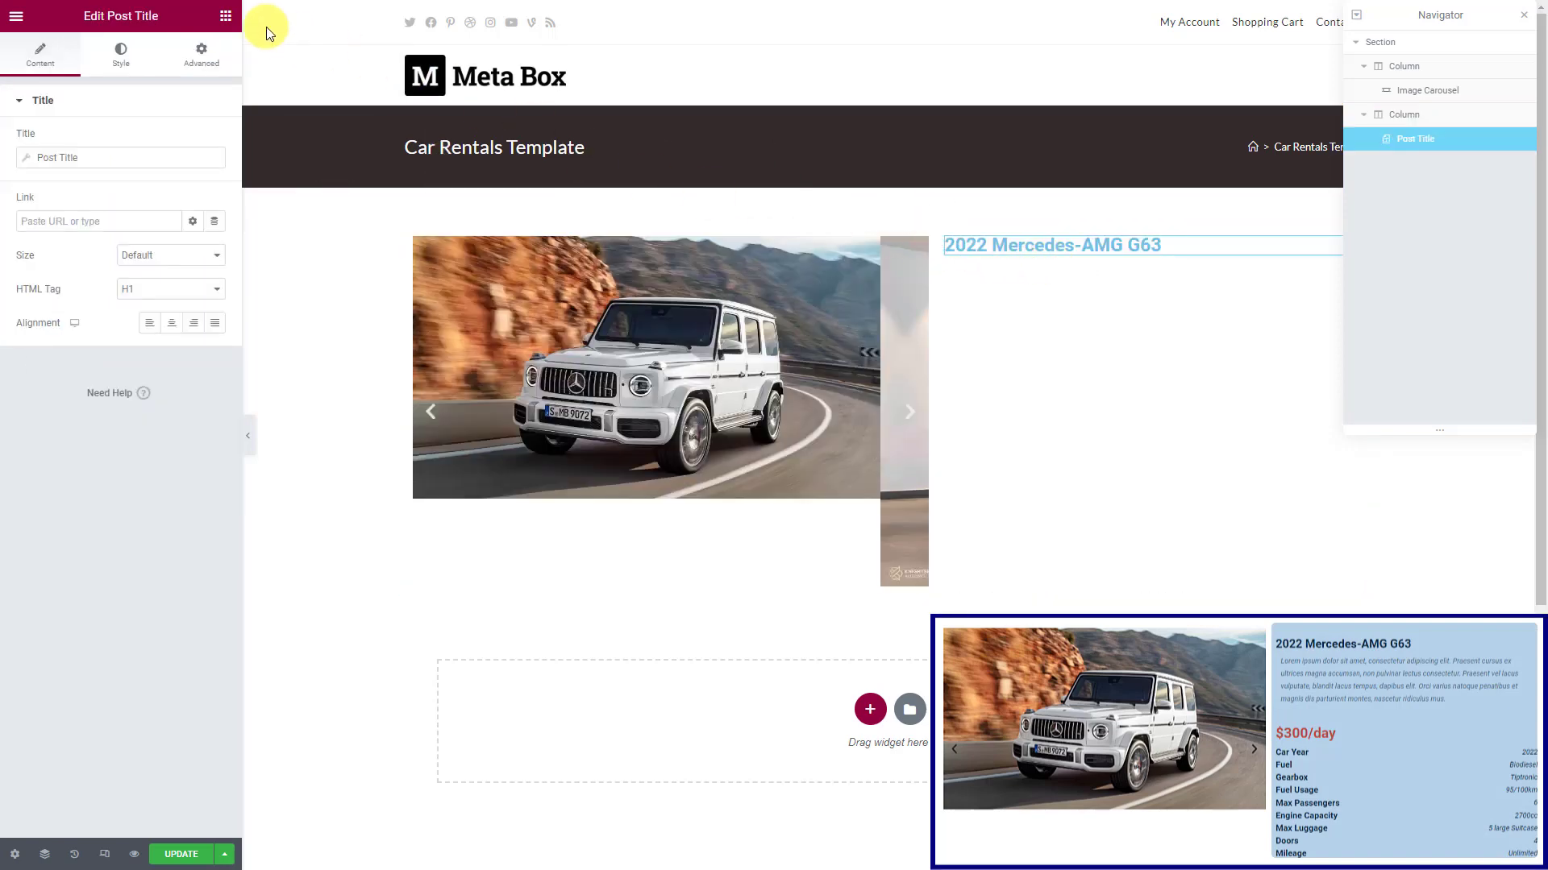
left_click(225, 16)
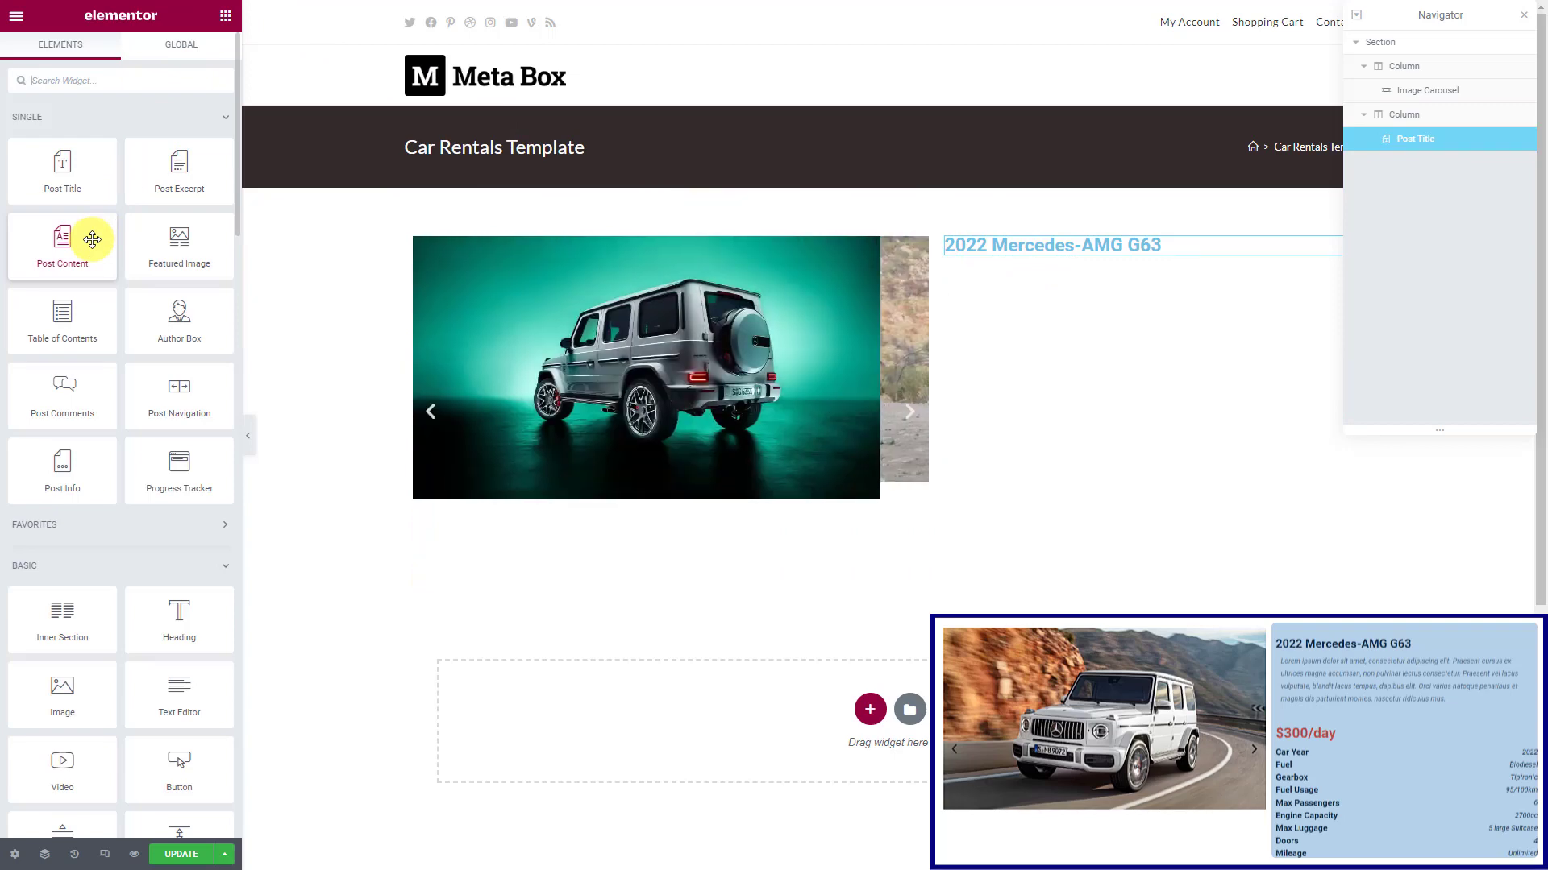
left_click_drag(92, 239, 1020, 260)
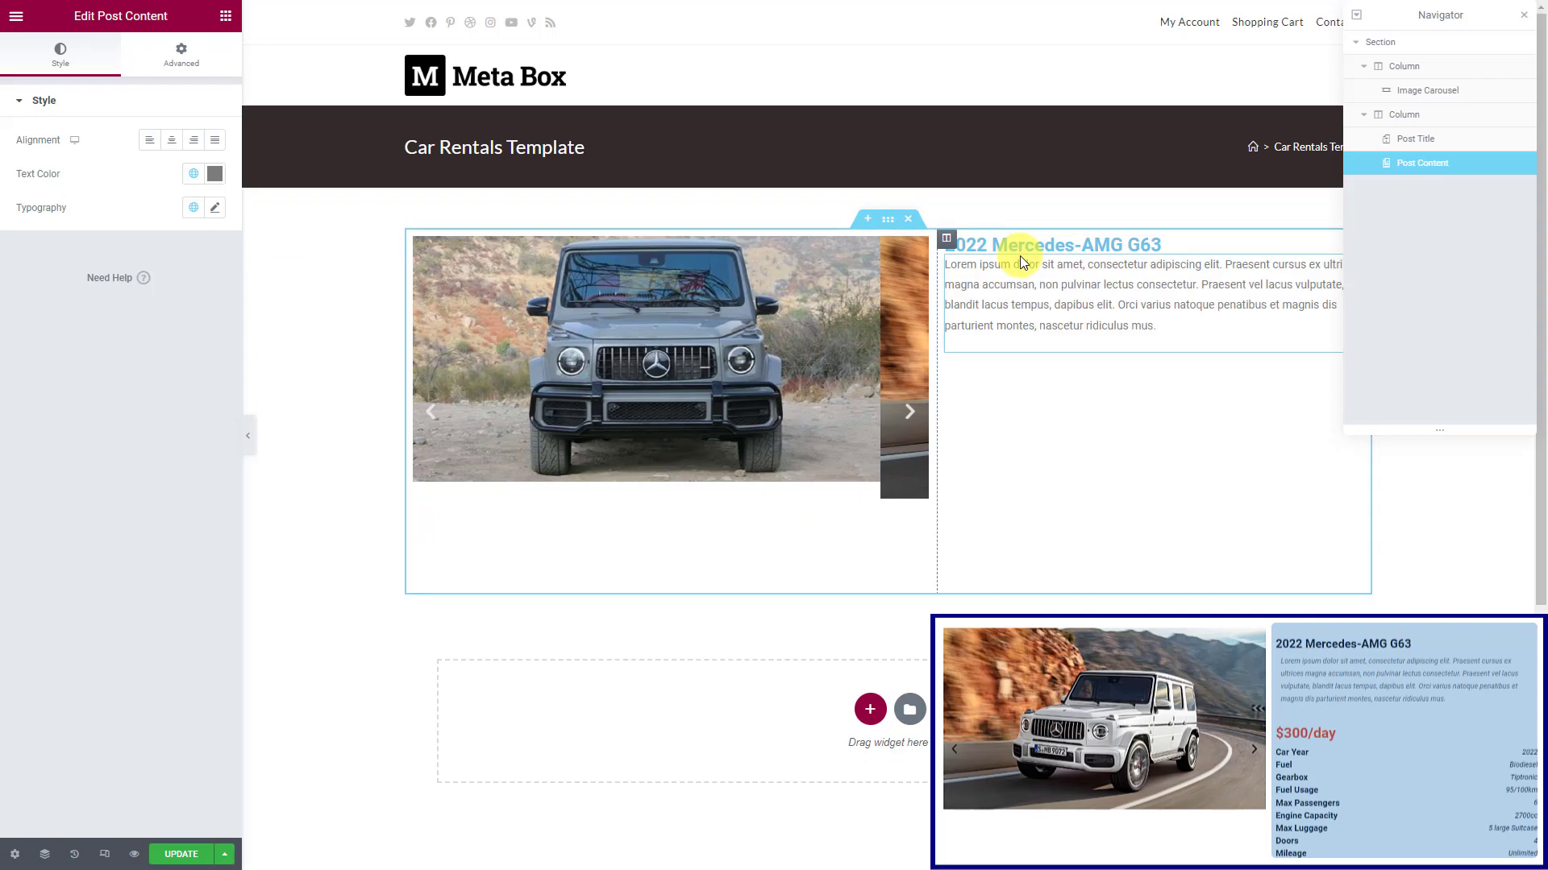
Step: Add a Text Editor widget below the Post Content and link it dynamically to the Meta Box Field named Rental Price
left_click(227, 18)
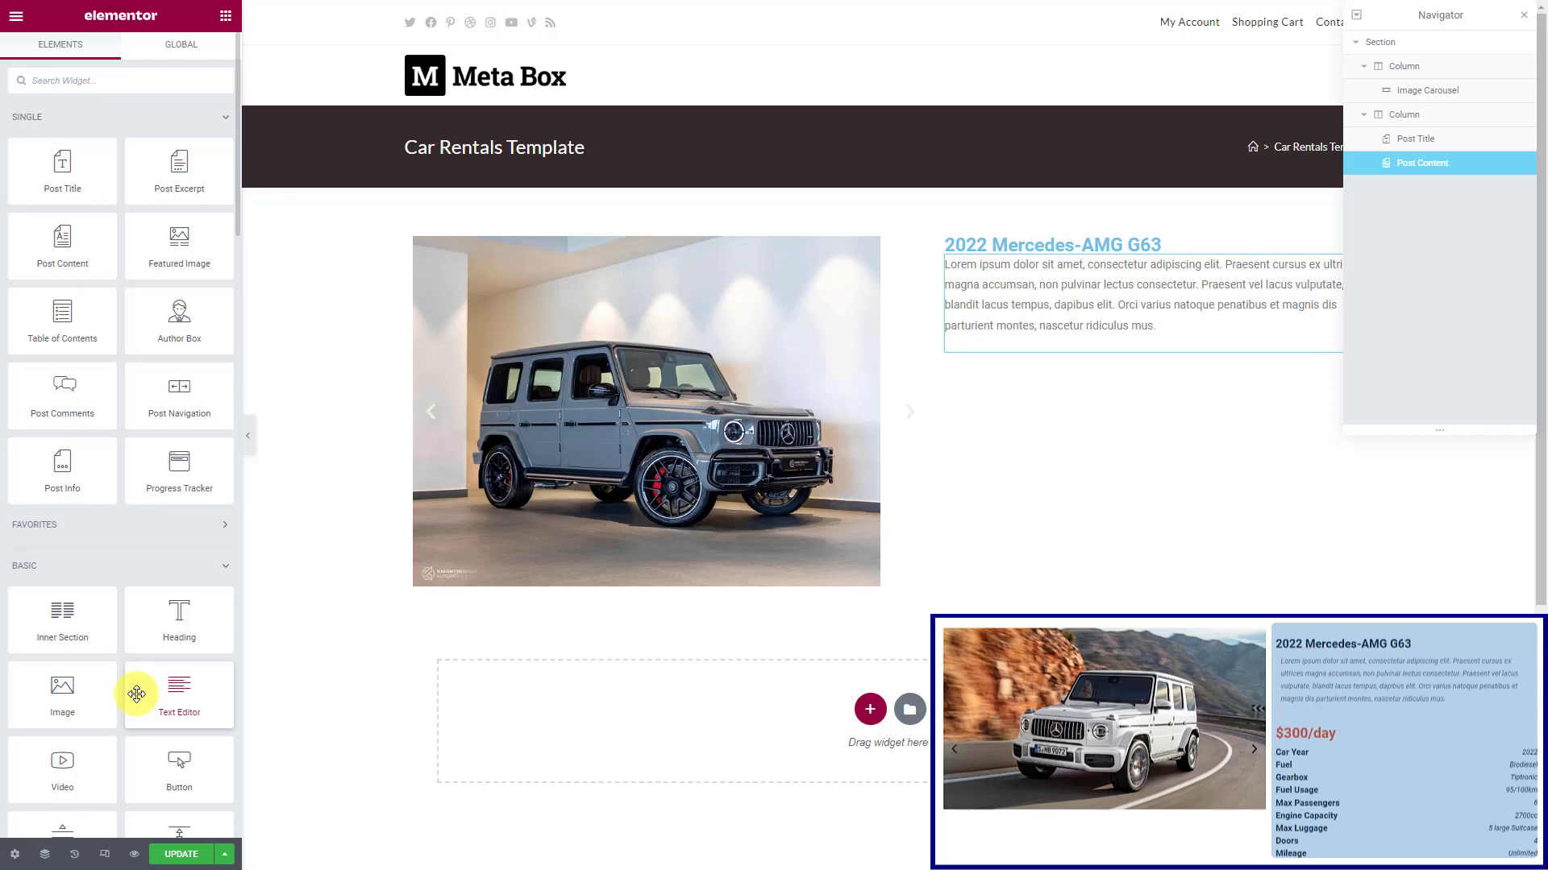
left_click_drag(137, 694, 1074, 355)
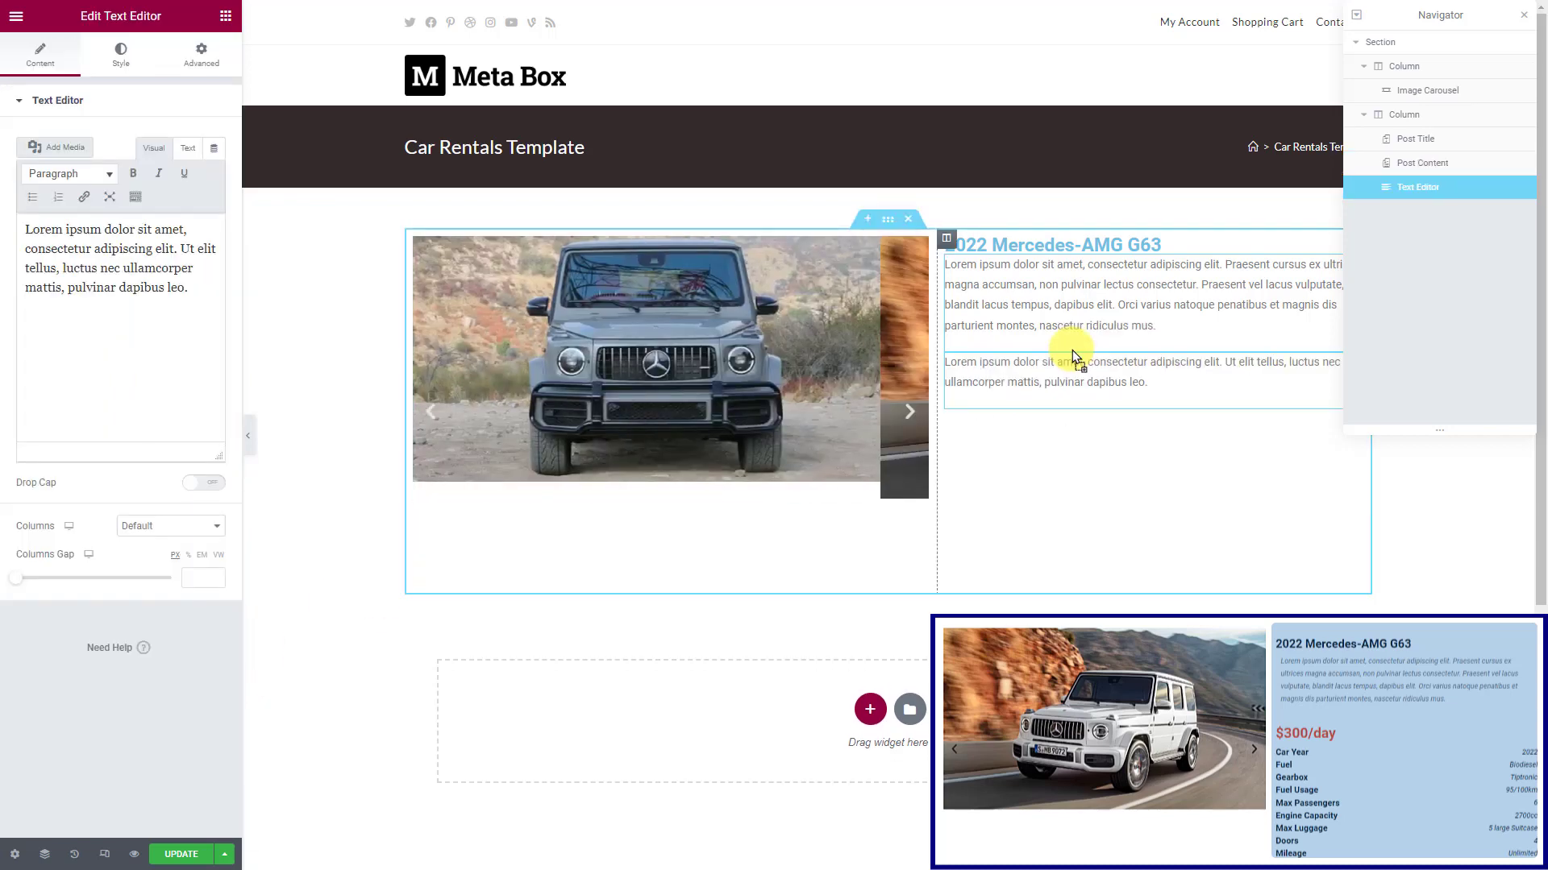
left_click(216, 151)
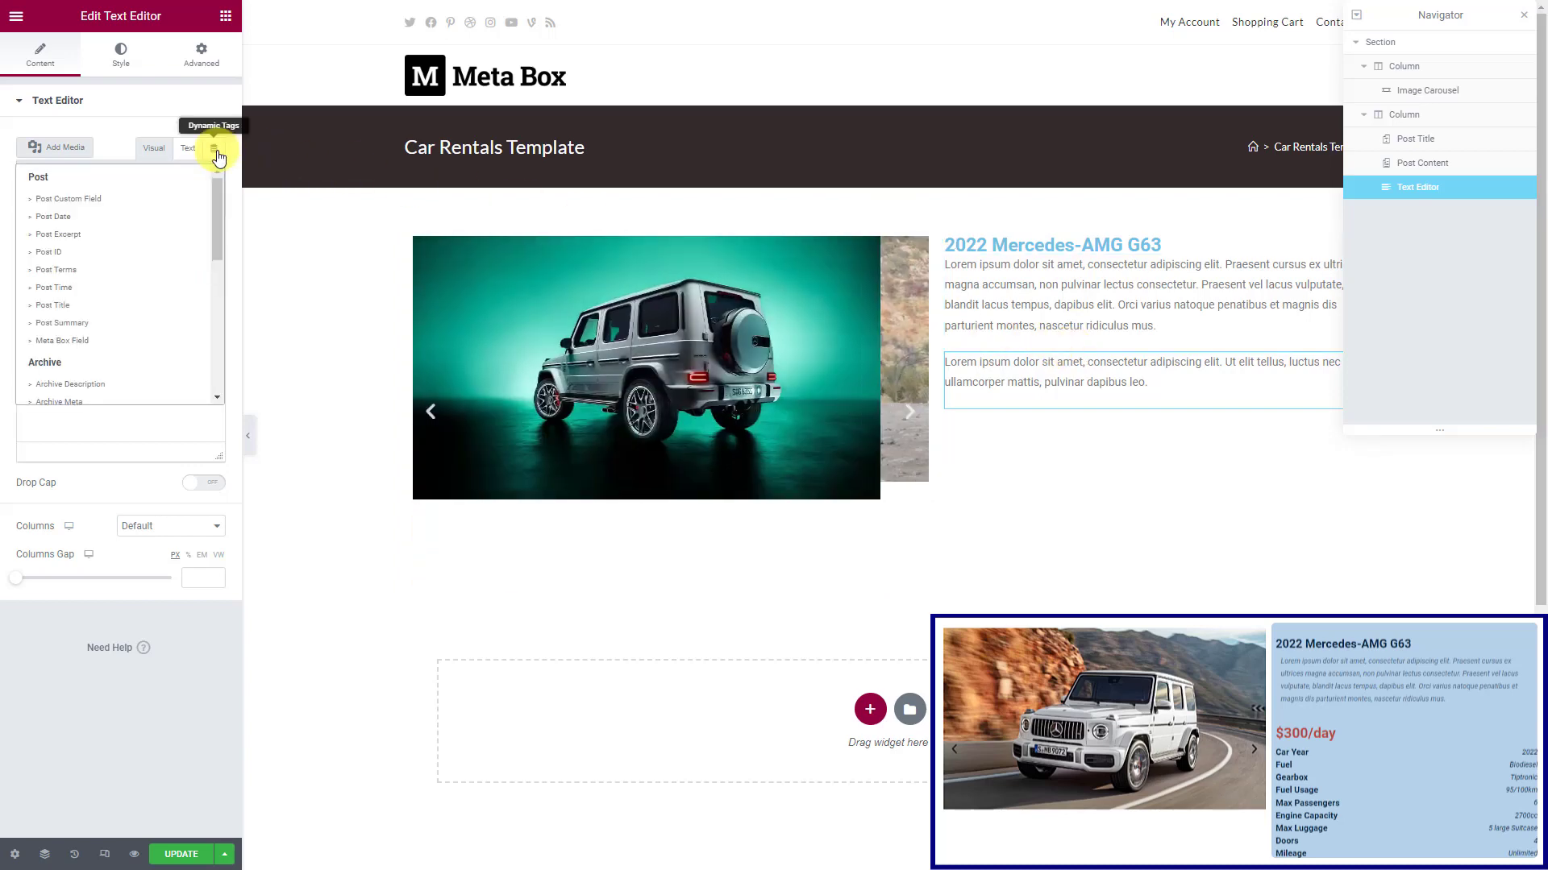
left_click(129, 341)
left_click(190, 221)
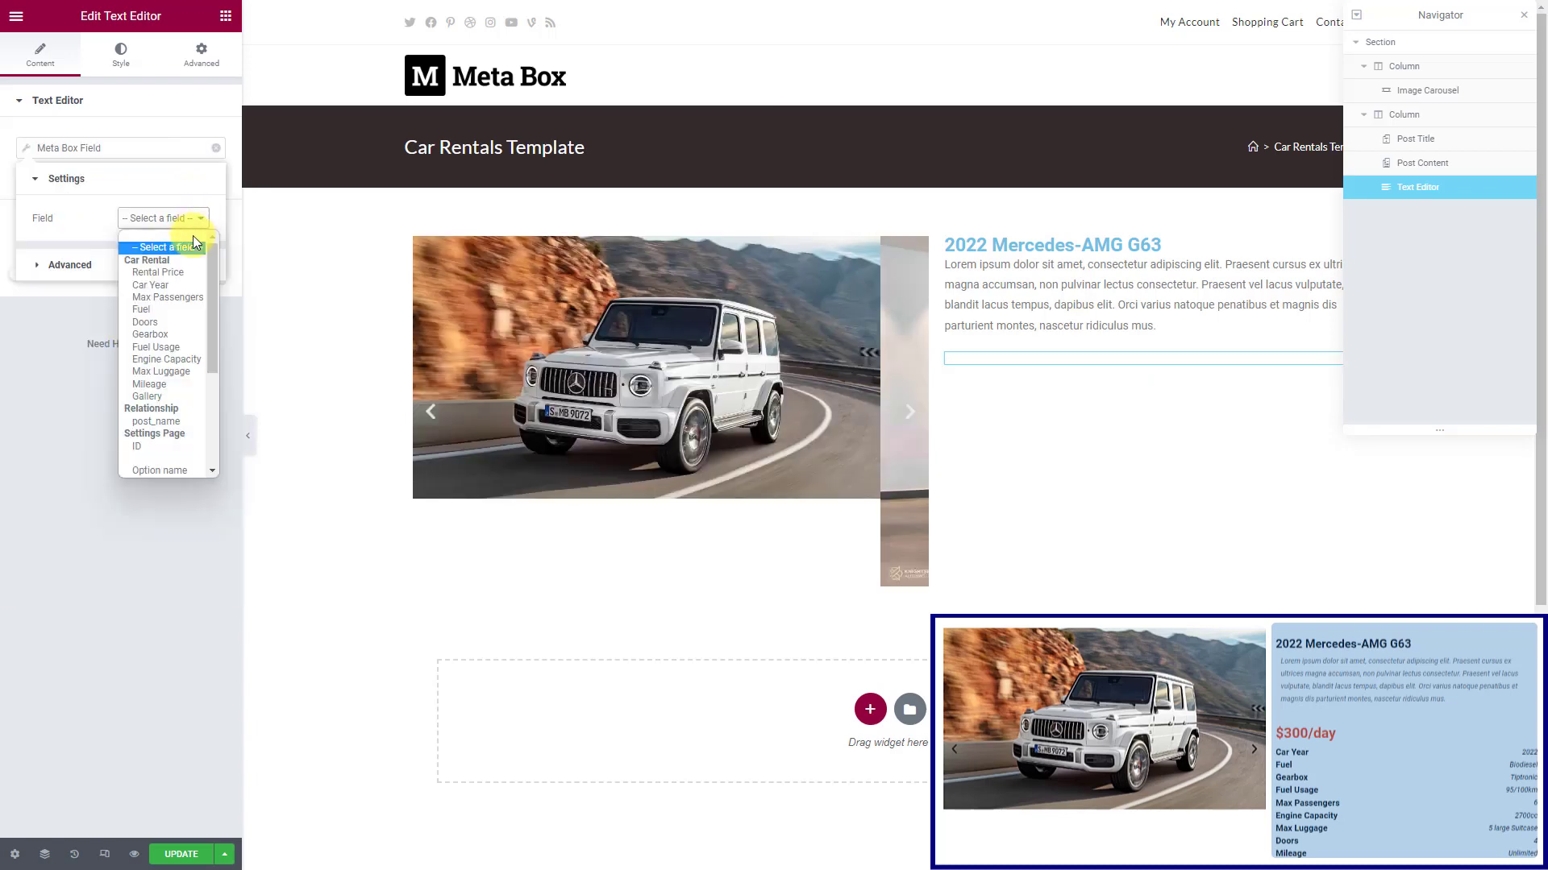
left_click(183, 274)
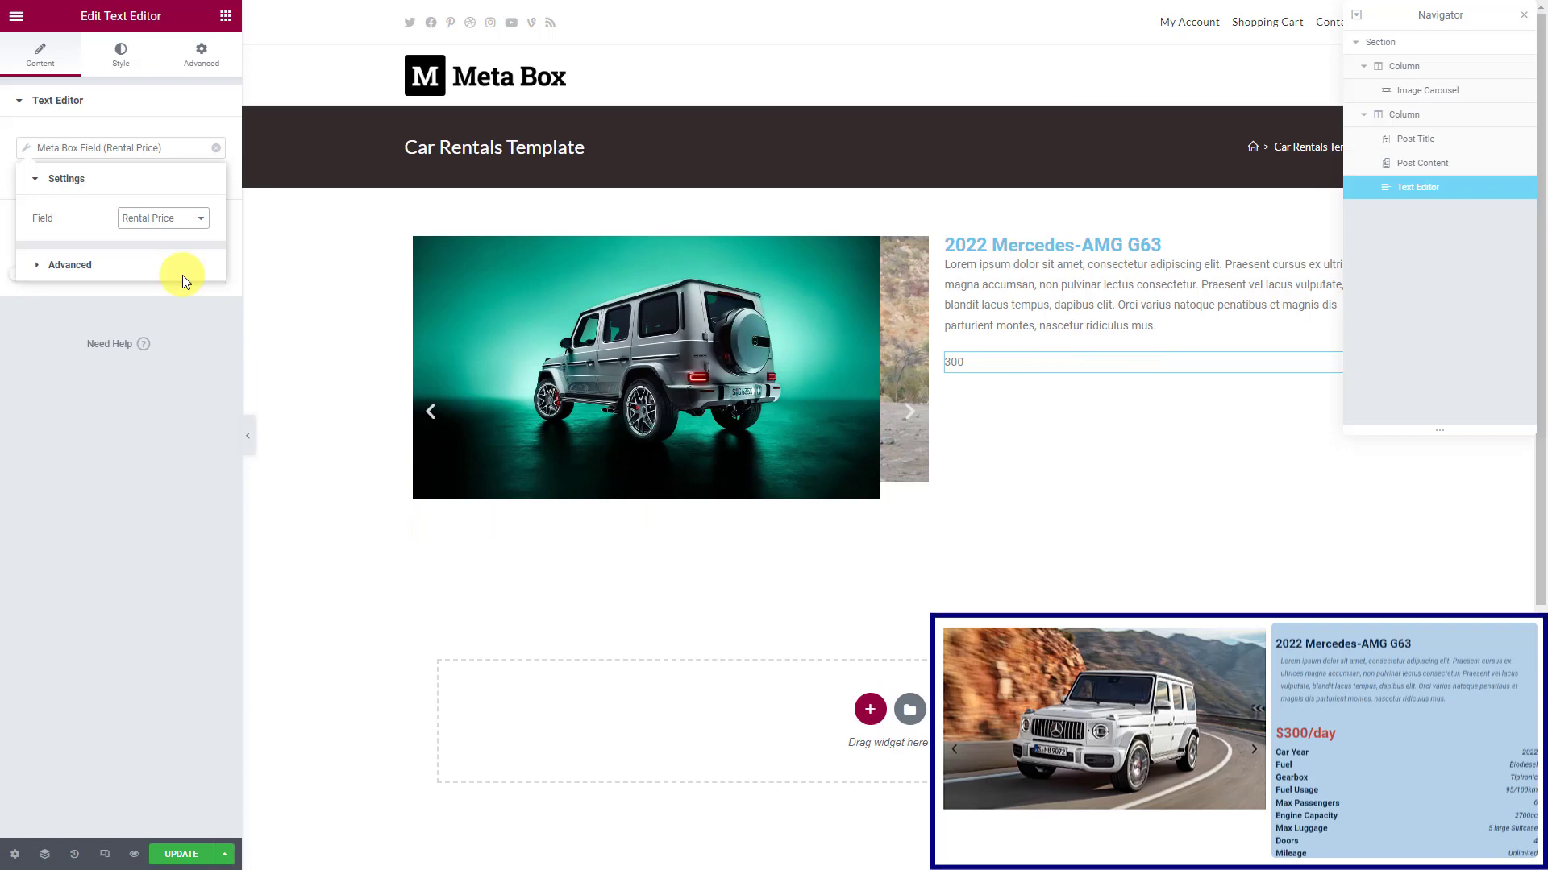
Step: Put "$" before and "/day" after the dynamic rental price
left_click(146, 271)
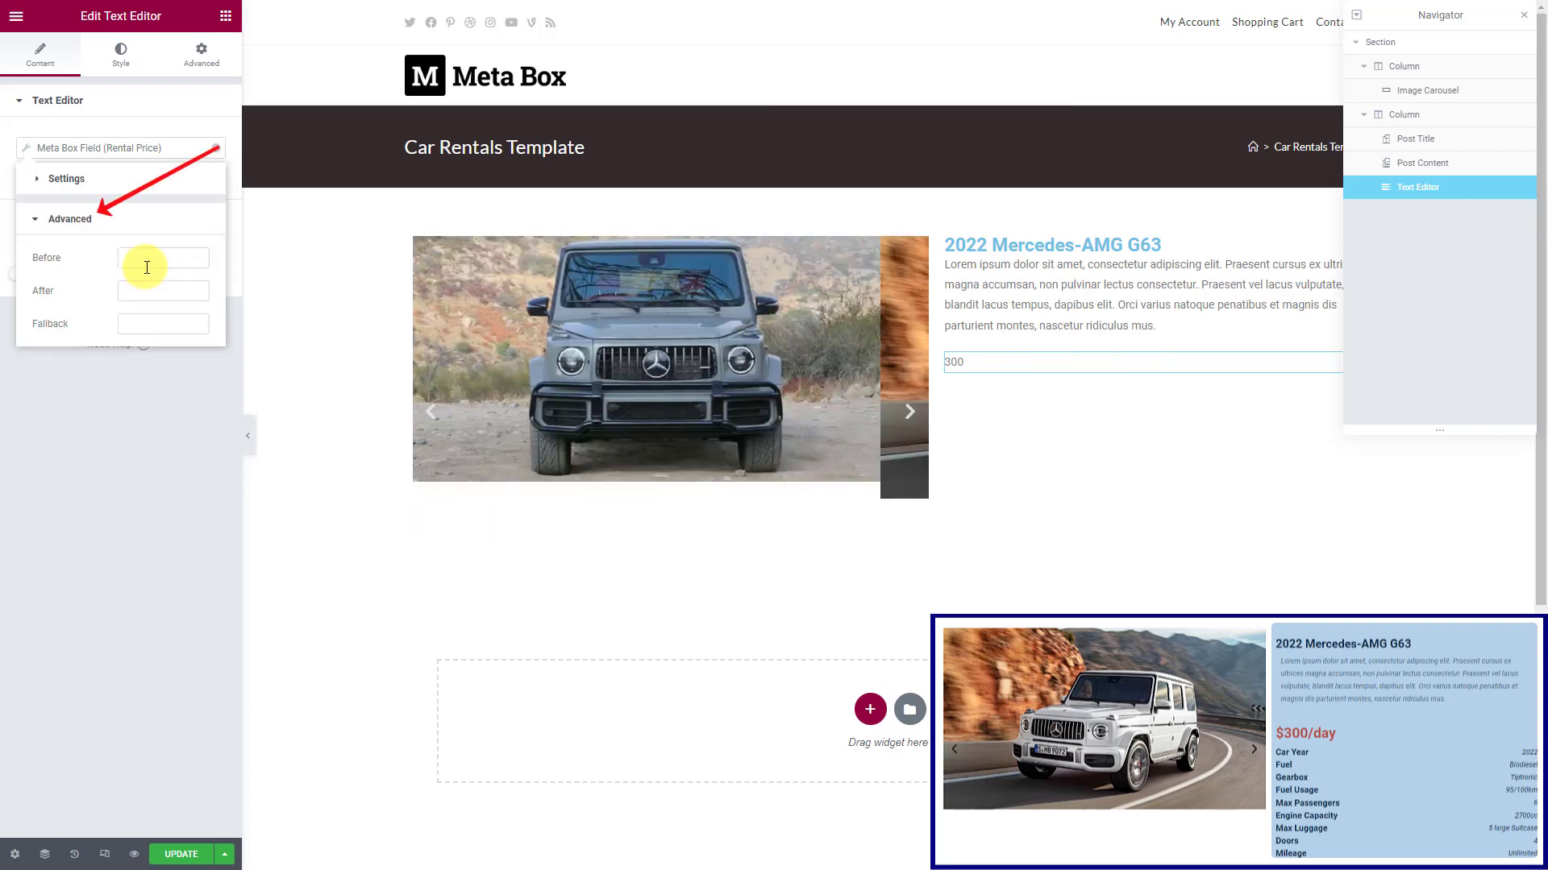
left_click(146, 258)
type("$")
left_click(152, 290)
type("/day")
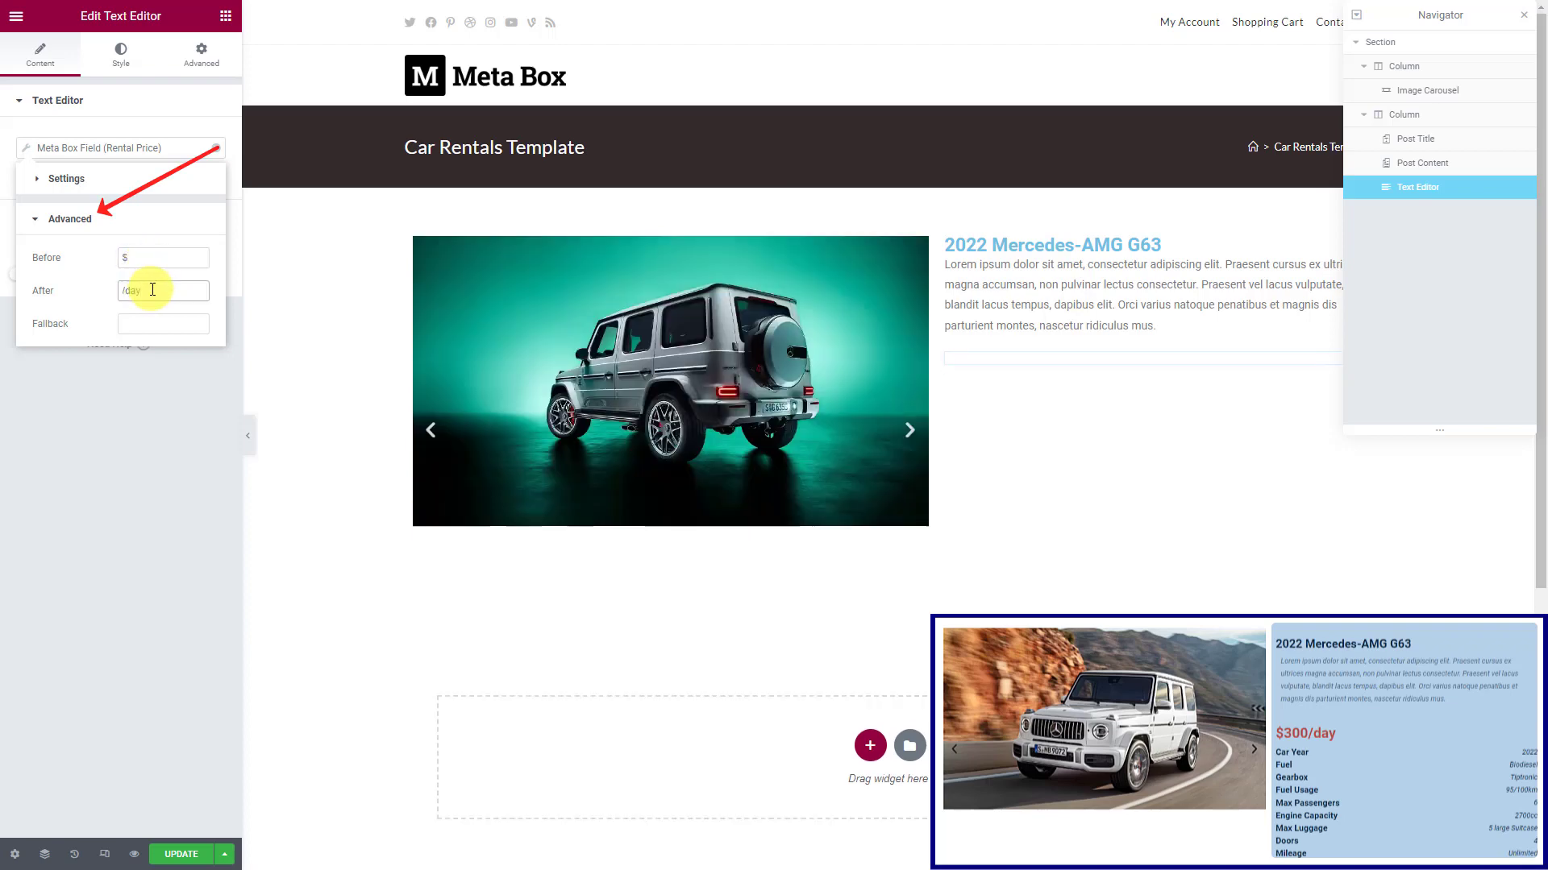
Step: Add a Heading titled Car Year to the inner section's first column and set its HTML tag to H4
left_click(225, 18)
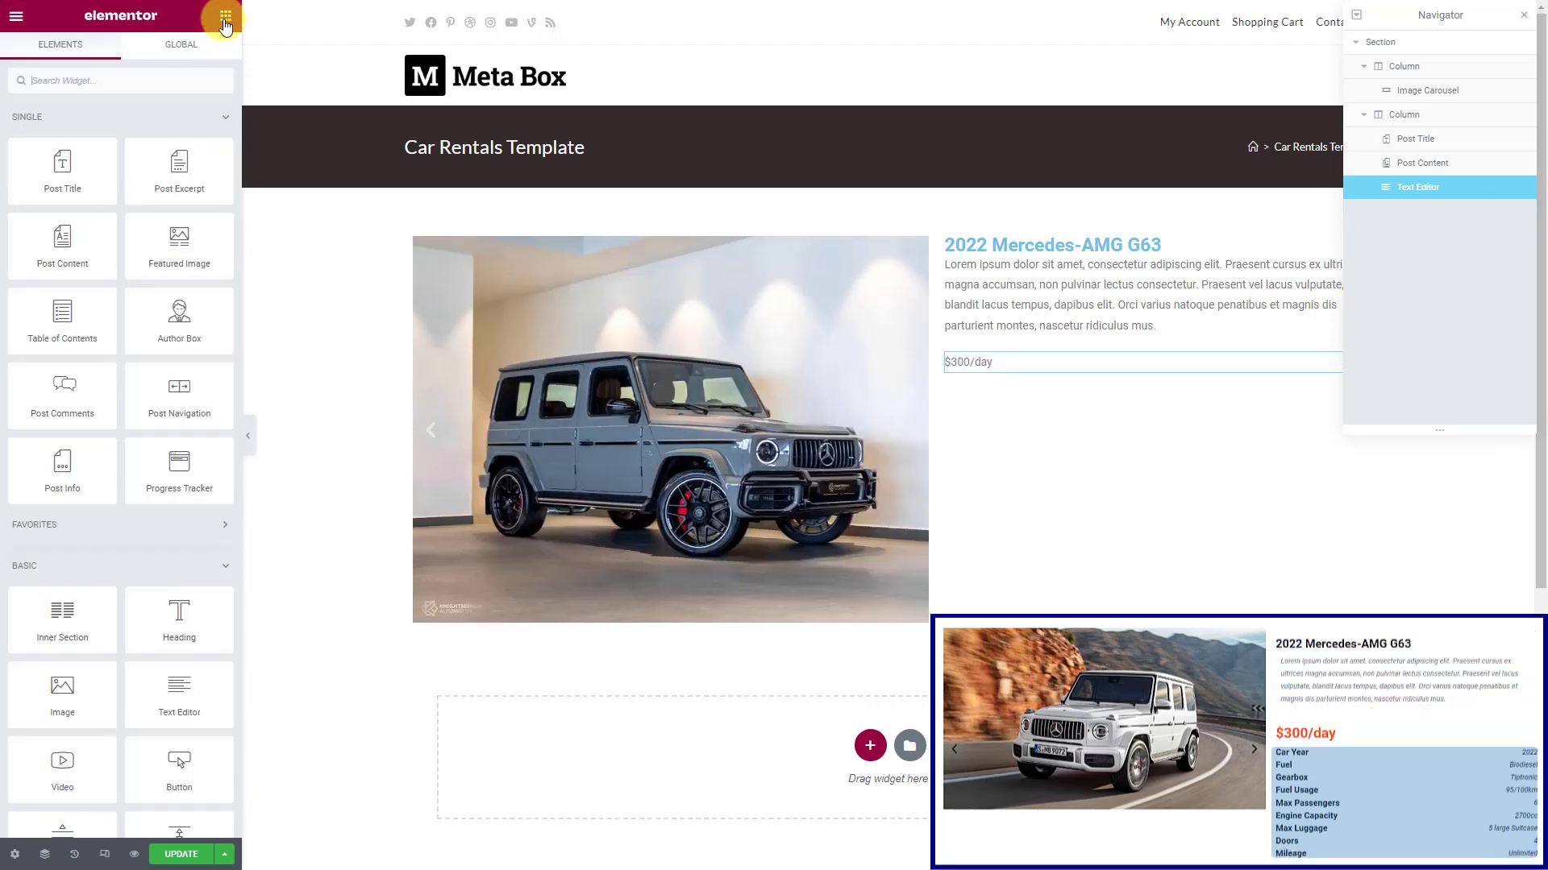
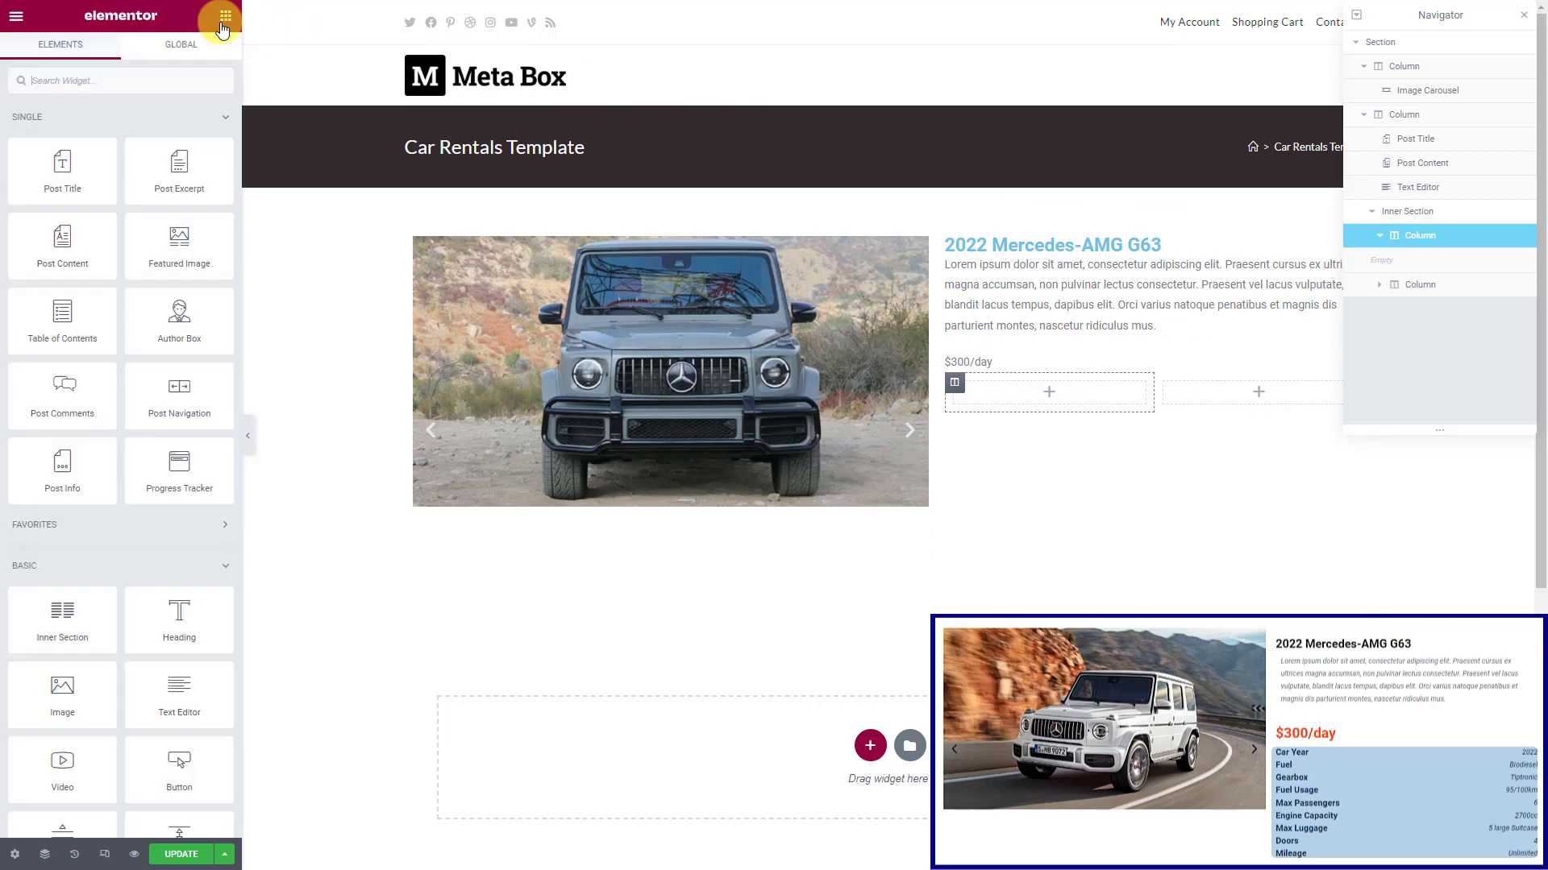
left_click_drag(193, 617, 990, 403)
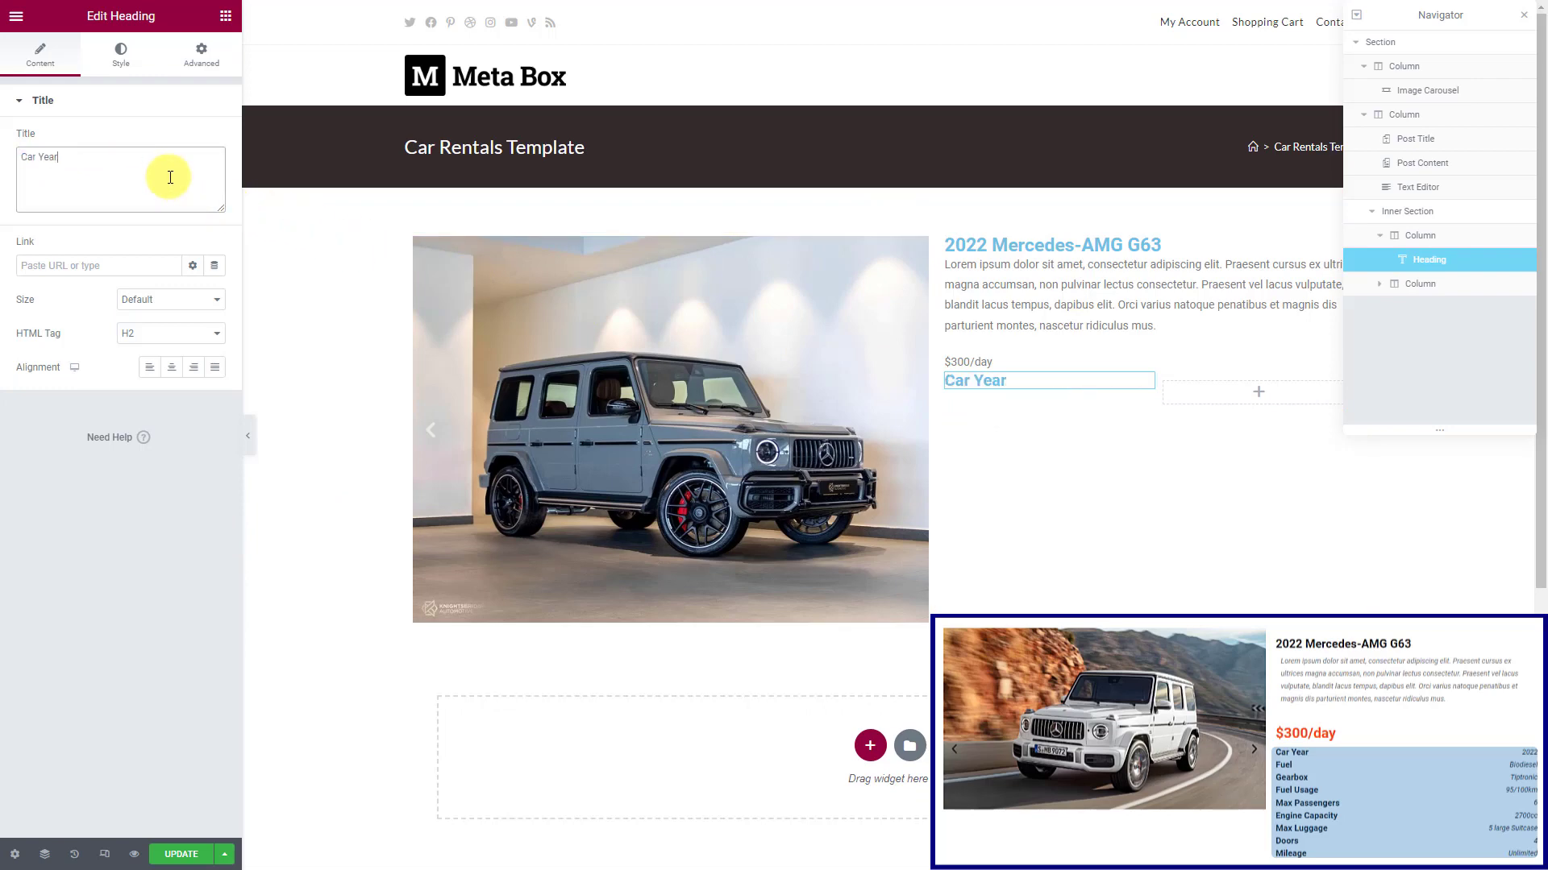
left_click(220, 342)
left_click(177, 385)
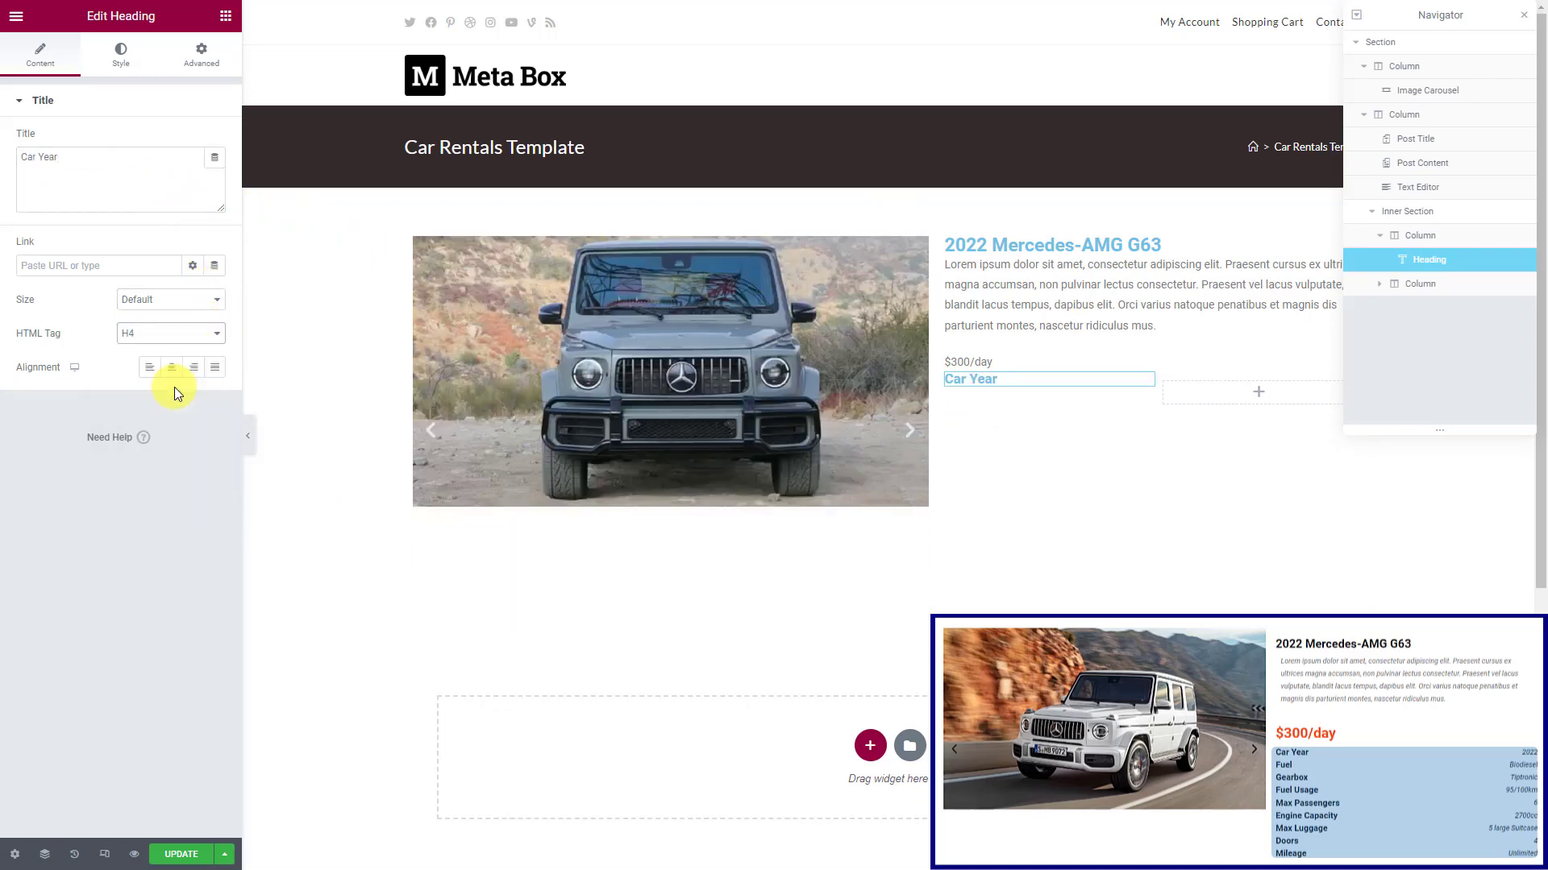
Step: Set the Car Year heading's text color to #000
left_click(119, 56)
left_click(214, 142)
left_click(138, 392)
type("#000")
Step: Add a Text Editor widget to the inner section's second column and link it to the Meta Box Field named Car Year
left_click(226, 16)
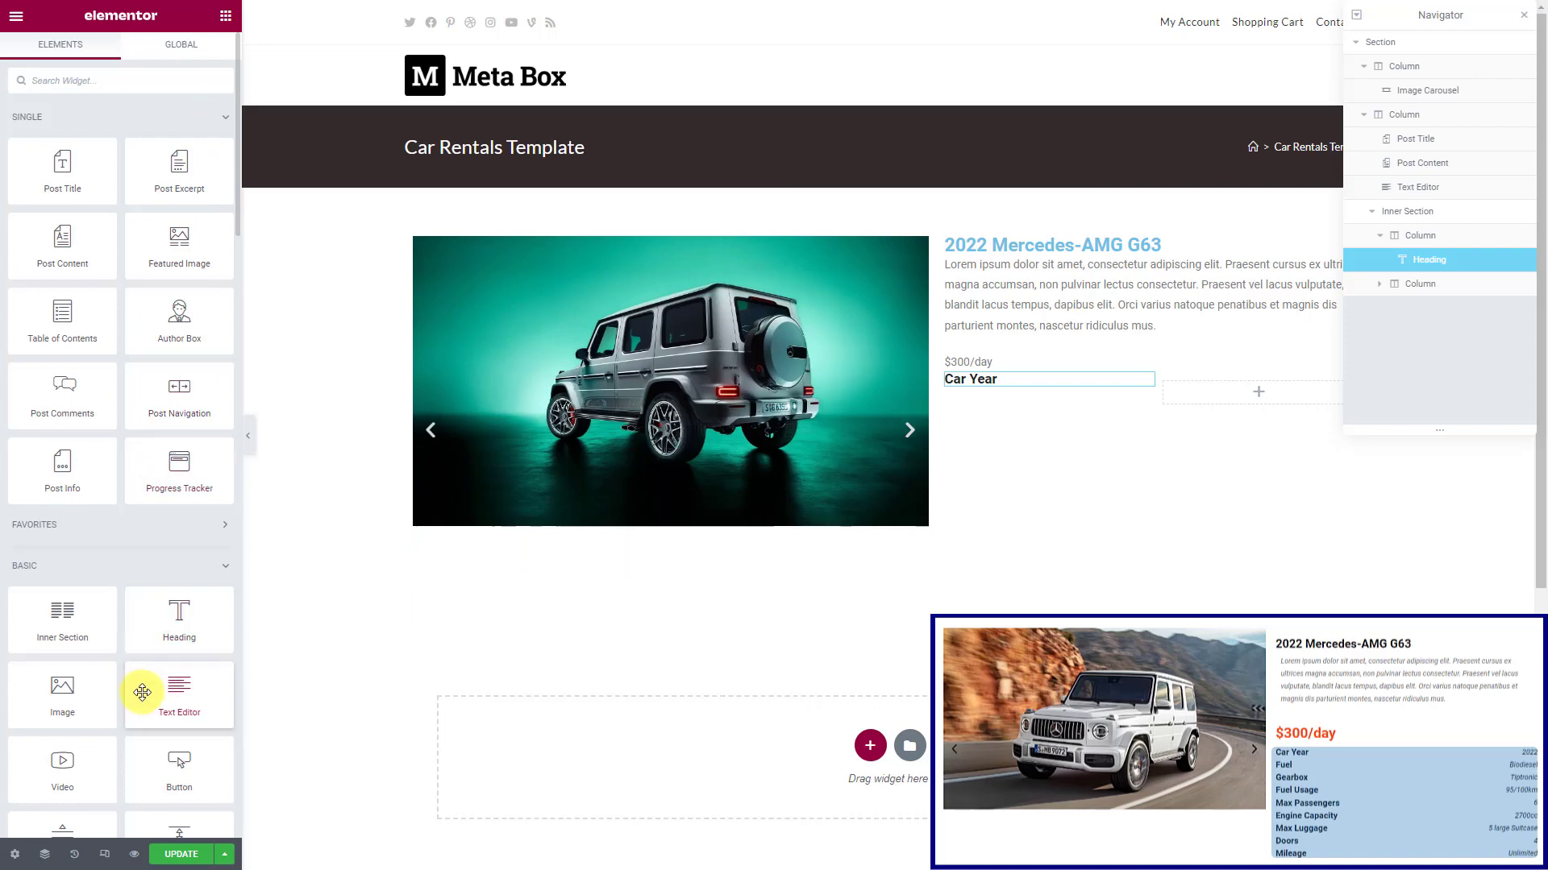
left_click_drag(142, 692, 1201, 397)
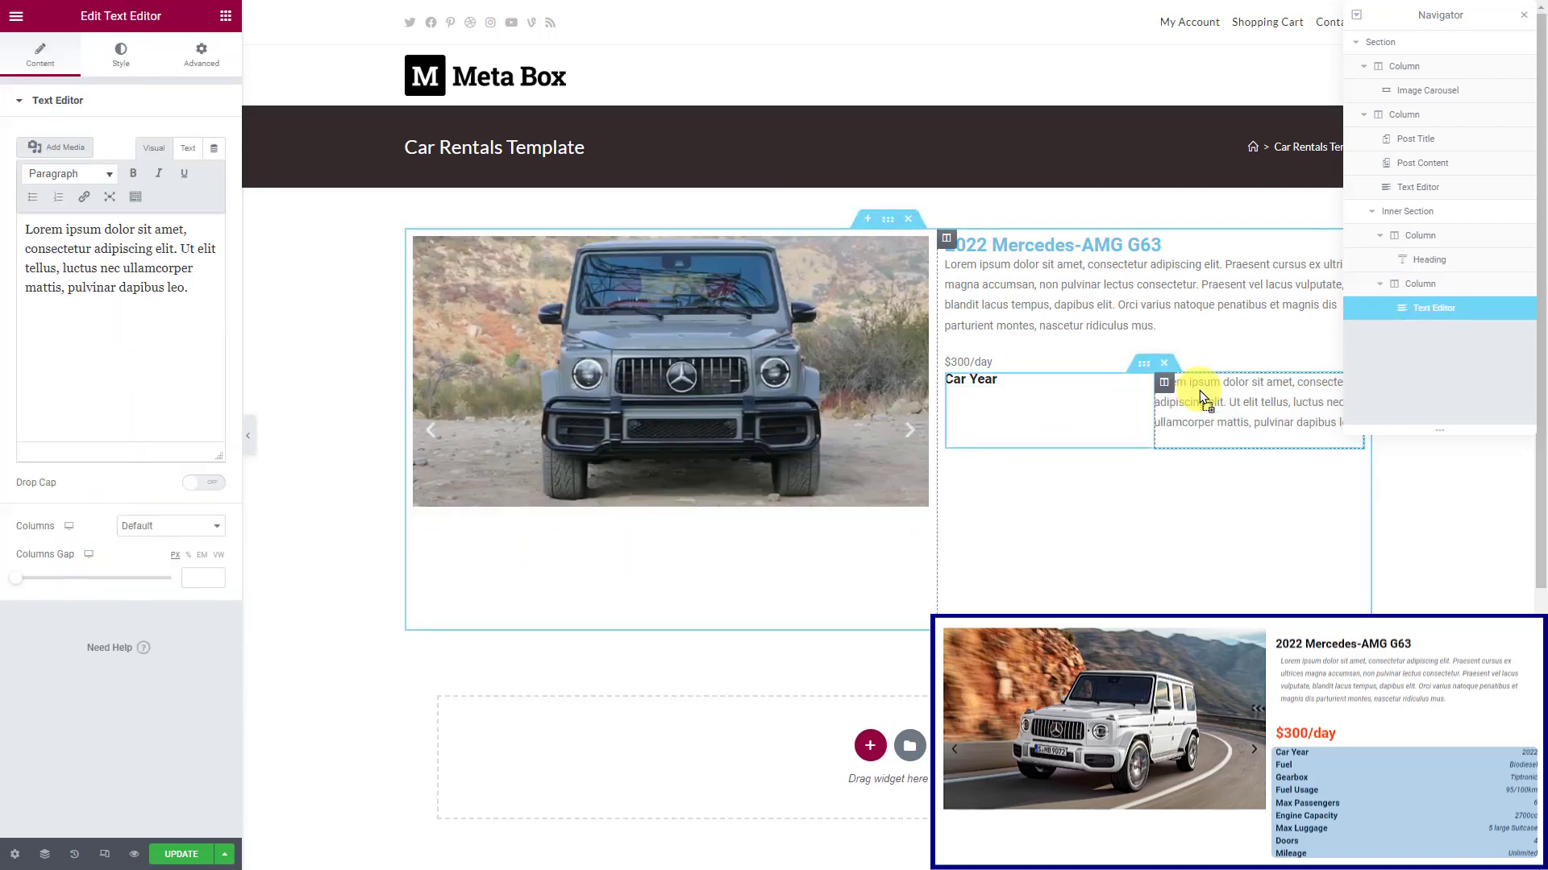
left_click(213, 149)
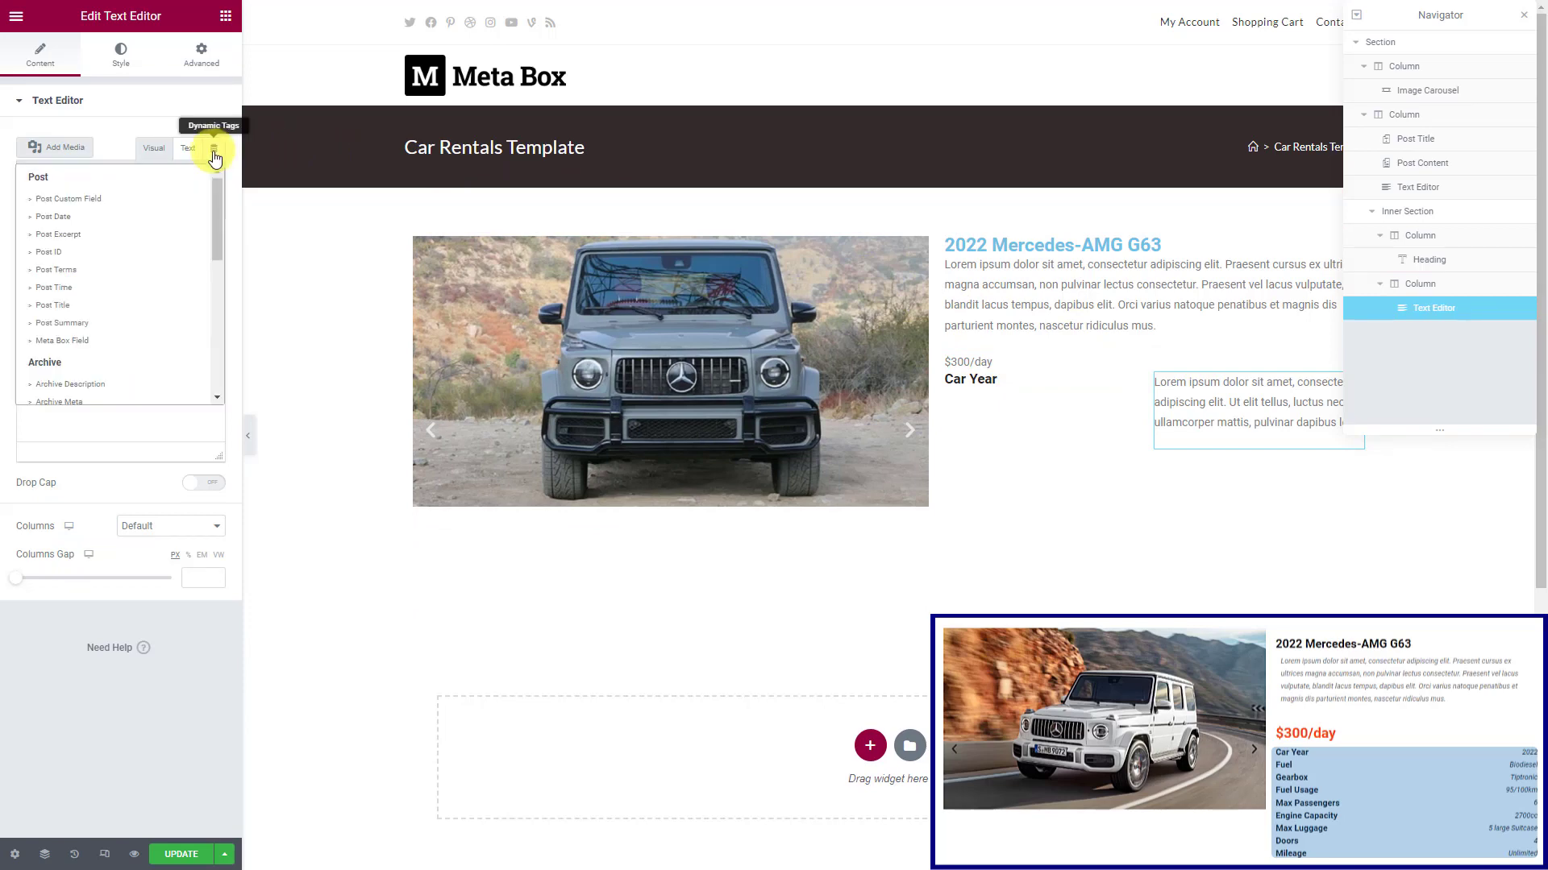
left_click(142, 339)
left_click(202, 219)
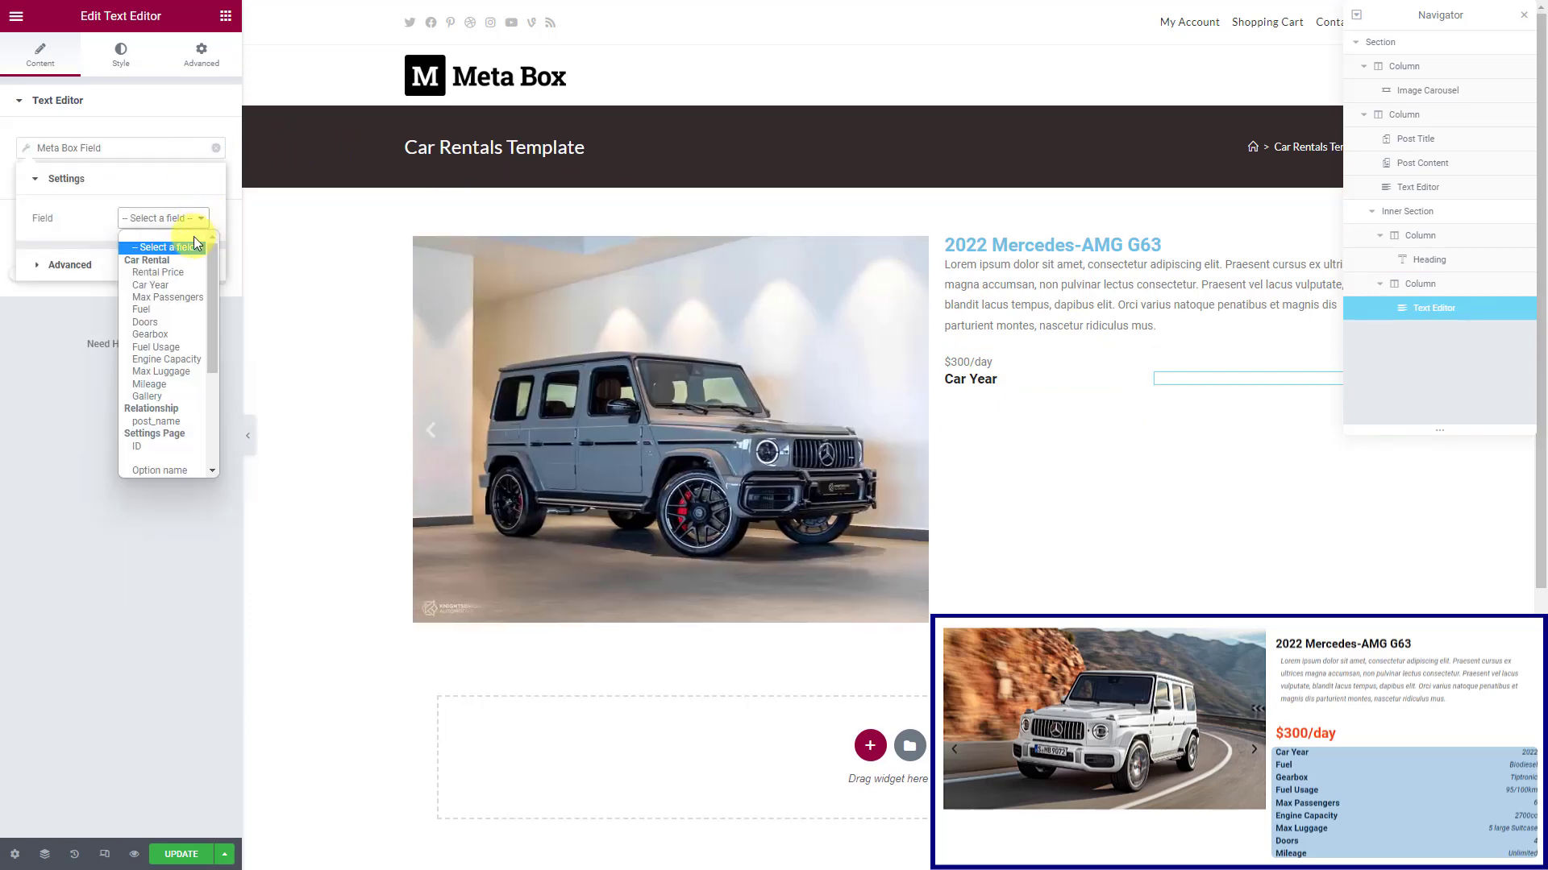
left_click(186, 286)
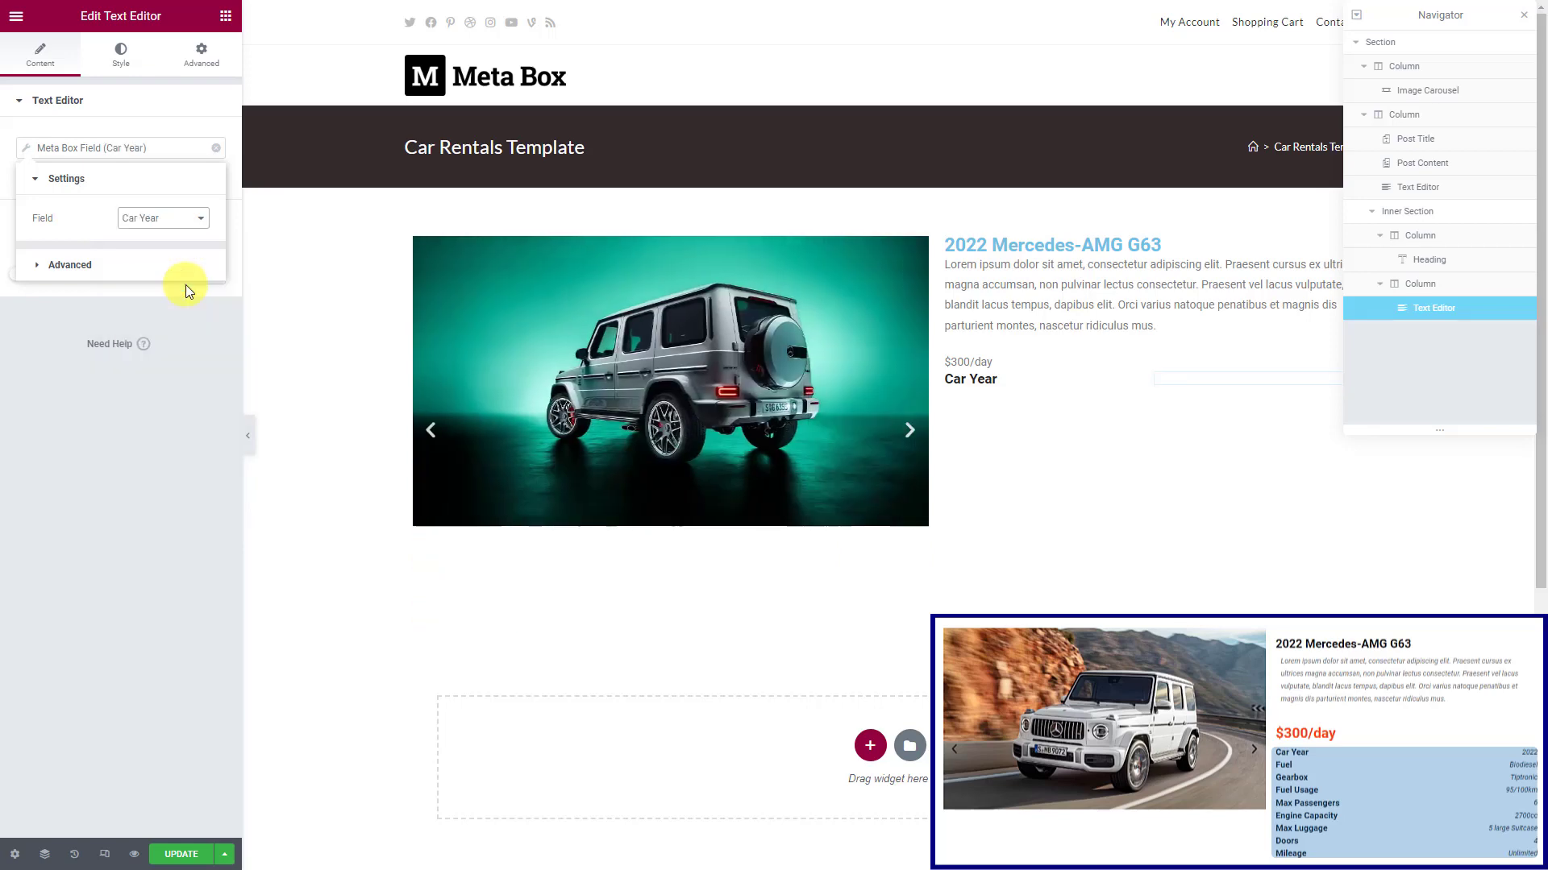
Step: Right-align the car year text, set its color to #222 and its typography style to Italic
left_click(125, 56)
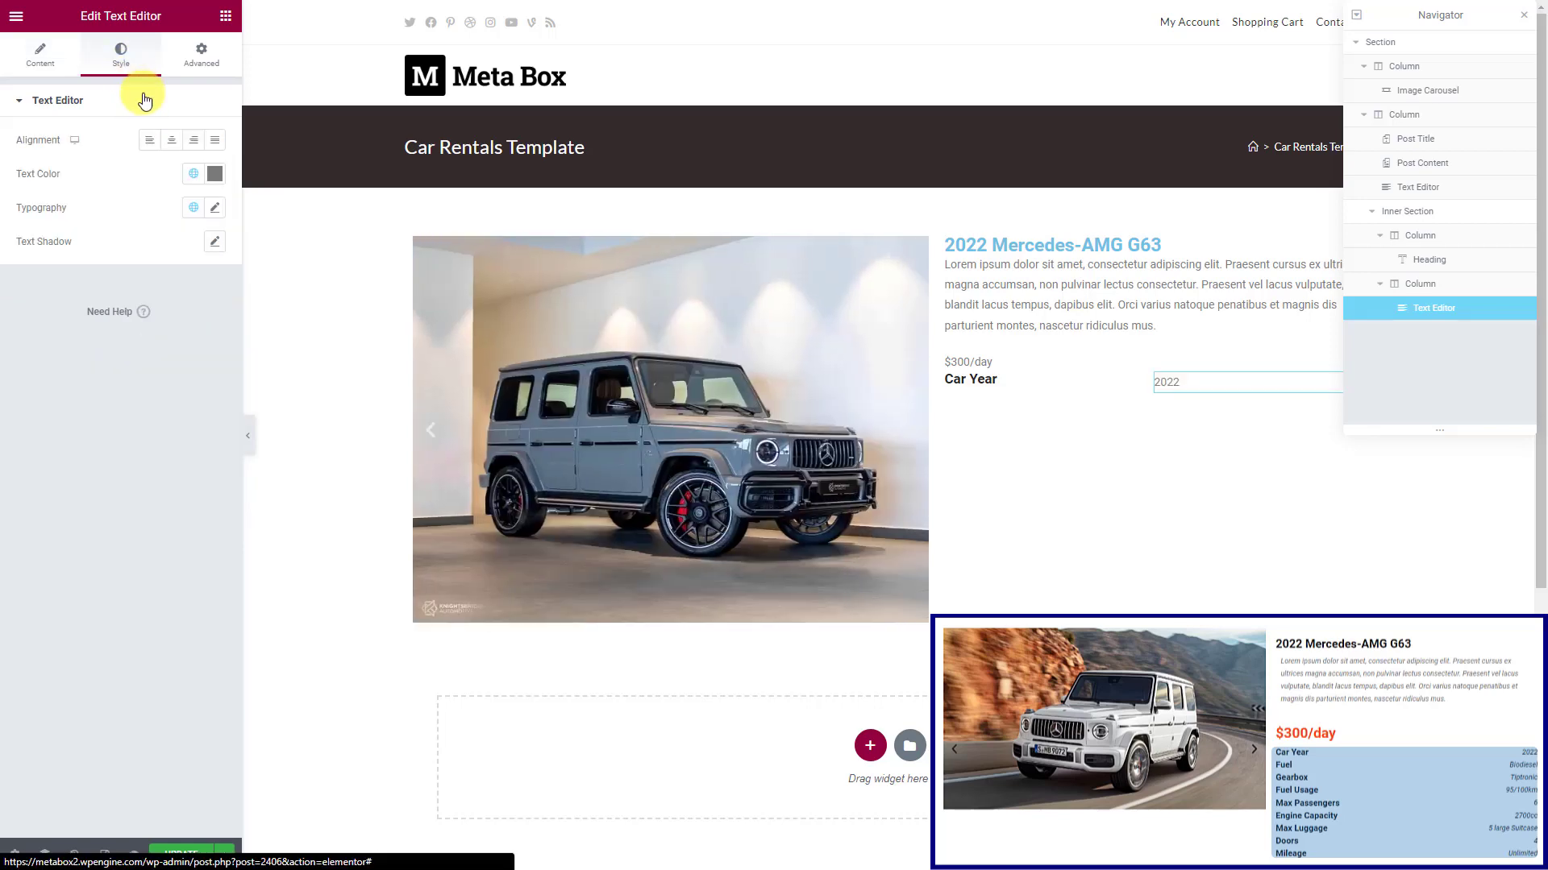
left_click(193, 139)
left_click_drag(1387, 20, 282, 268)
left_click(215, 173)
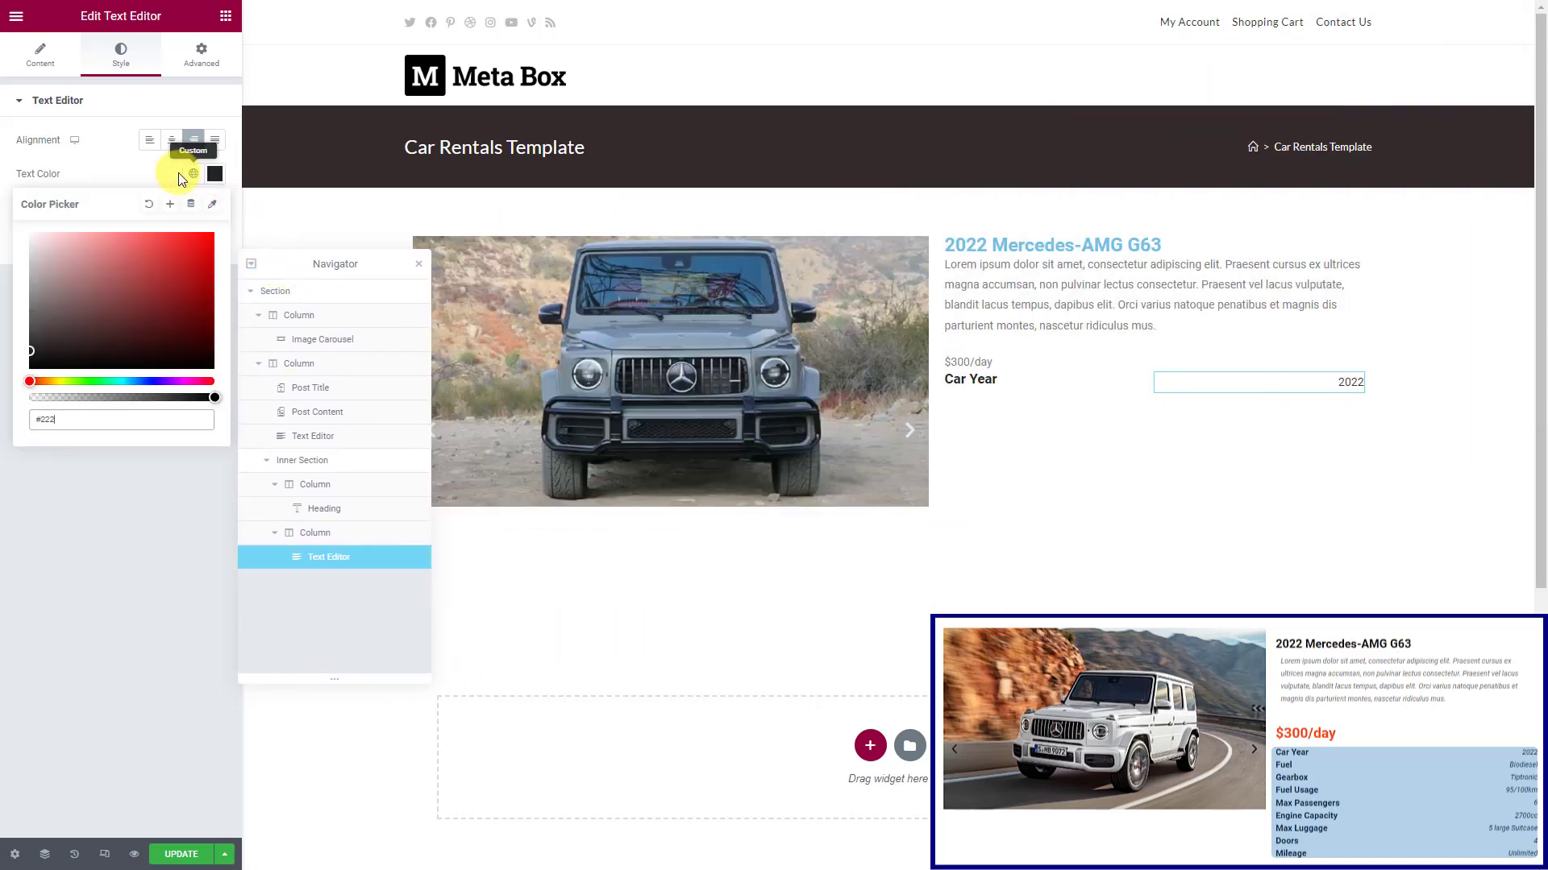
left_click(143, 191)
left_click(215, 209)
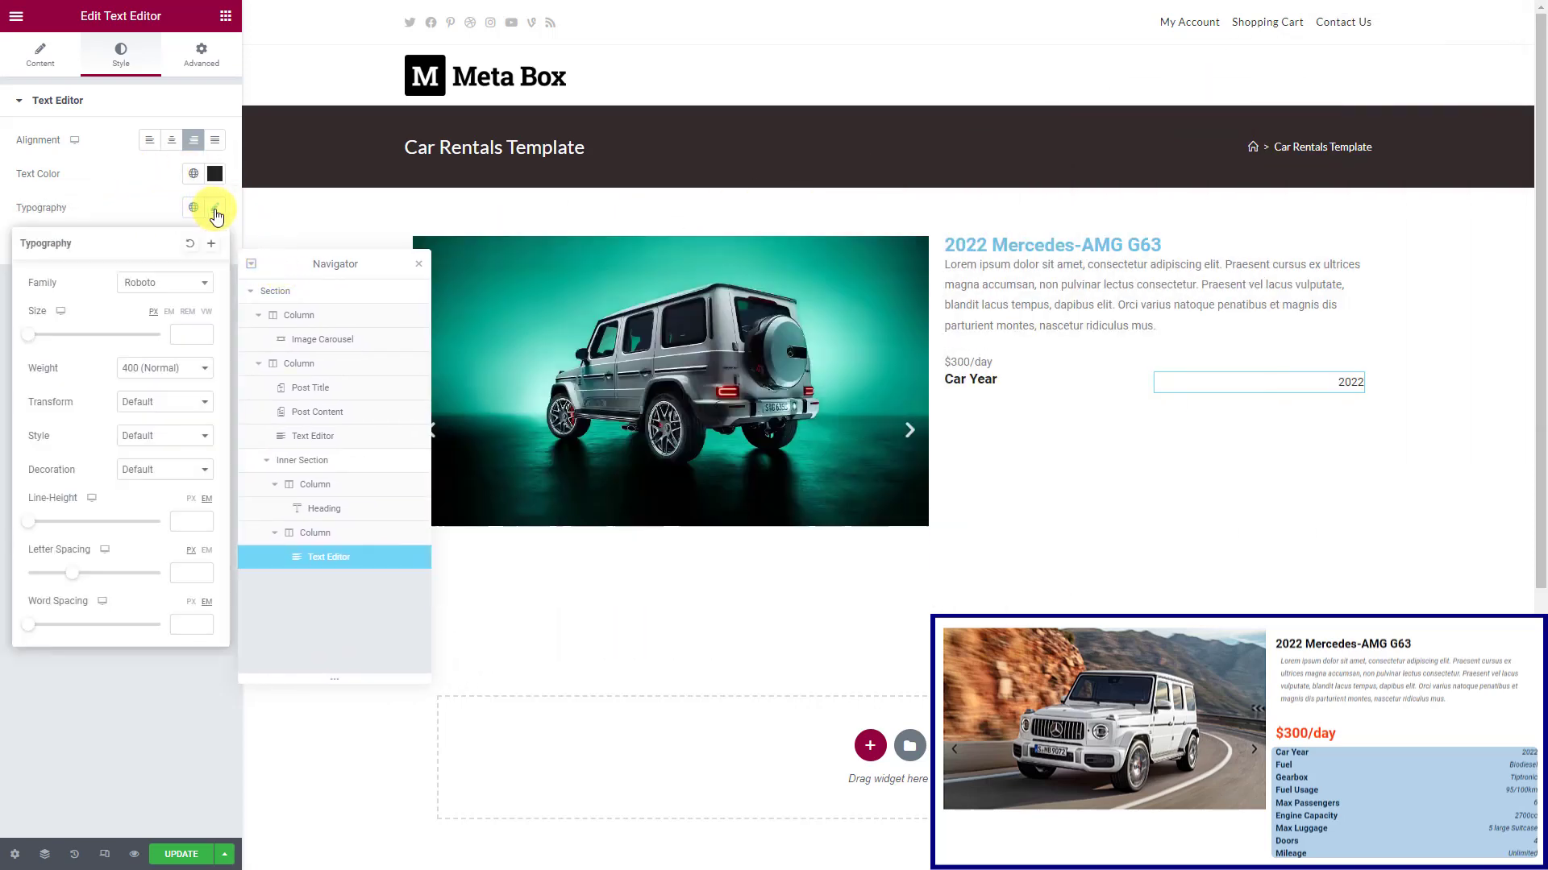
left_click(208, 435)
left_click(187, 471)
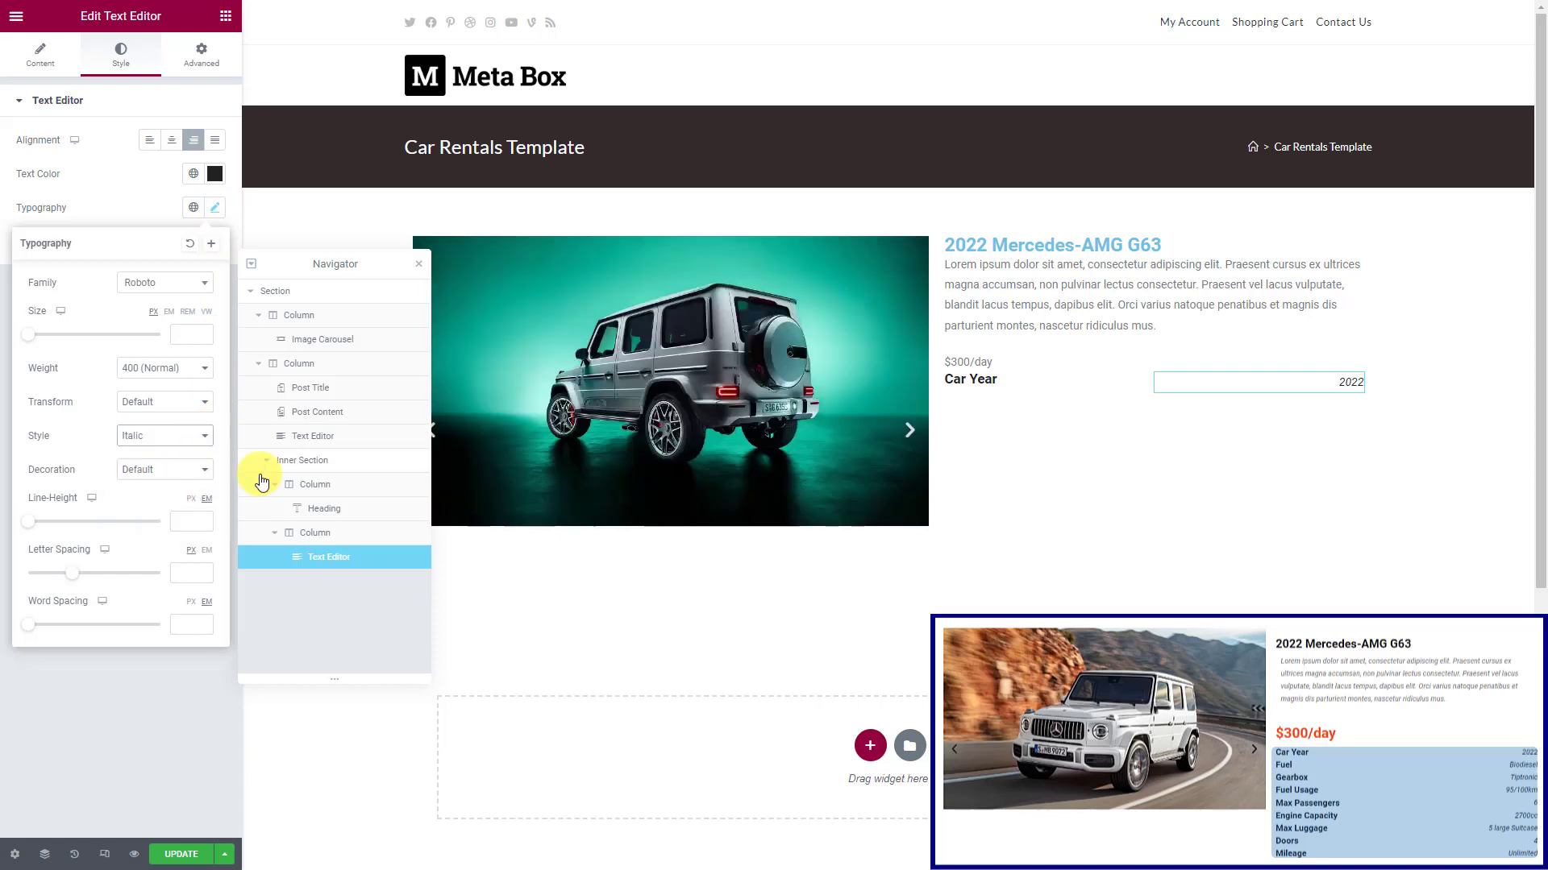
Step: Set the inner section's vertical alignment to Middle
left_click(302, 460)
left_click(216, 293)
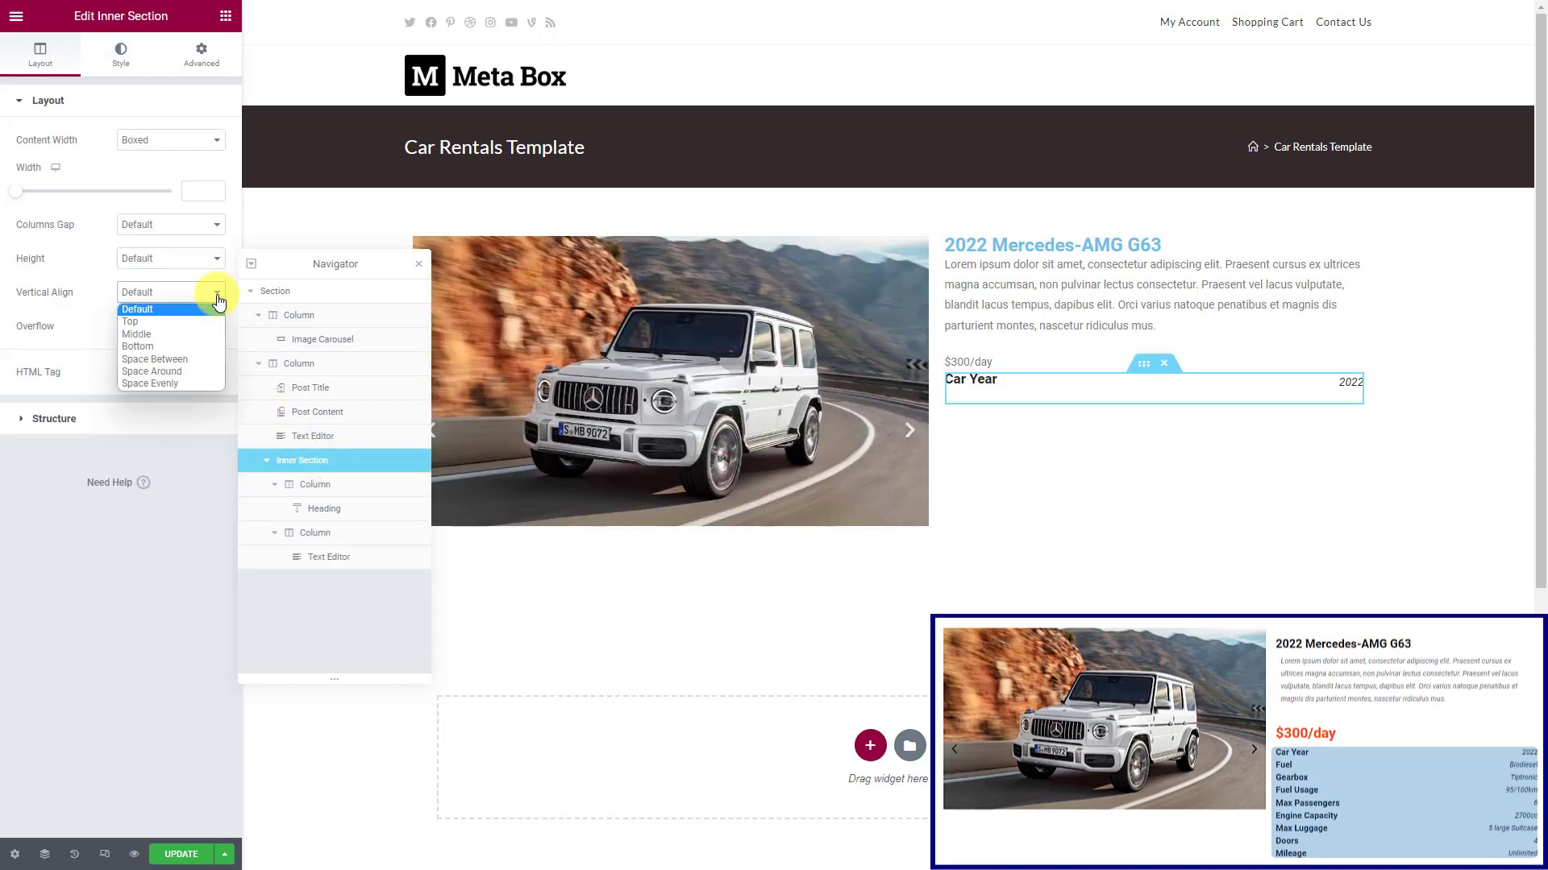
left_click(176, 335)
Step: Duplicate the Car Year inner section eight times to make nine rows
left_click(266, 460)
right_click(348, 470)
left_click(379, 505)
right_click(370, 487)
left_click(372, 517)
right_click(372, 517)
left_click(387, 541)
right_click(359, 533)
left_click(390, 566)
right_click(360, 557)
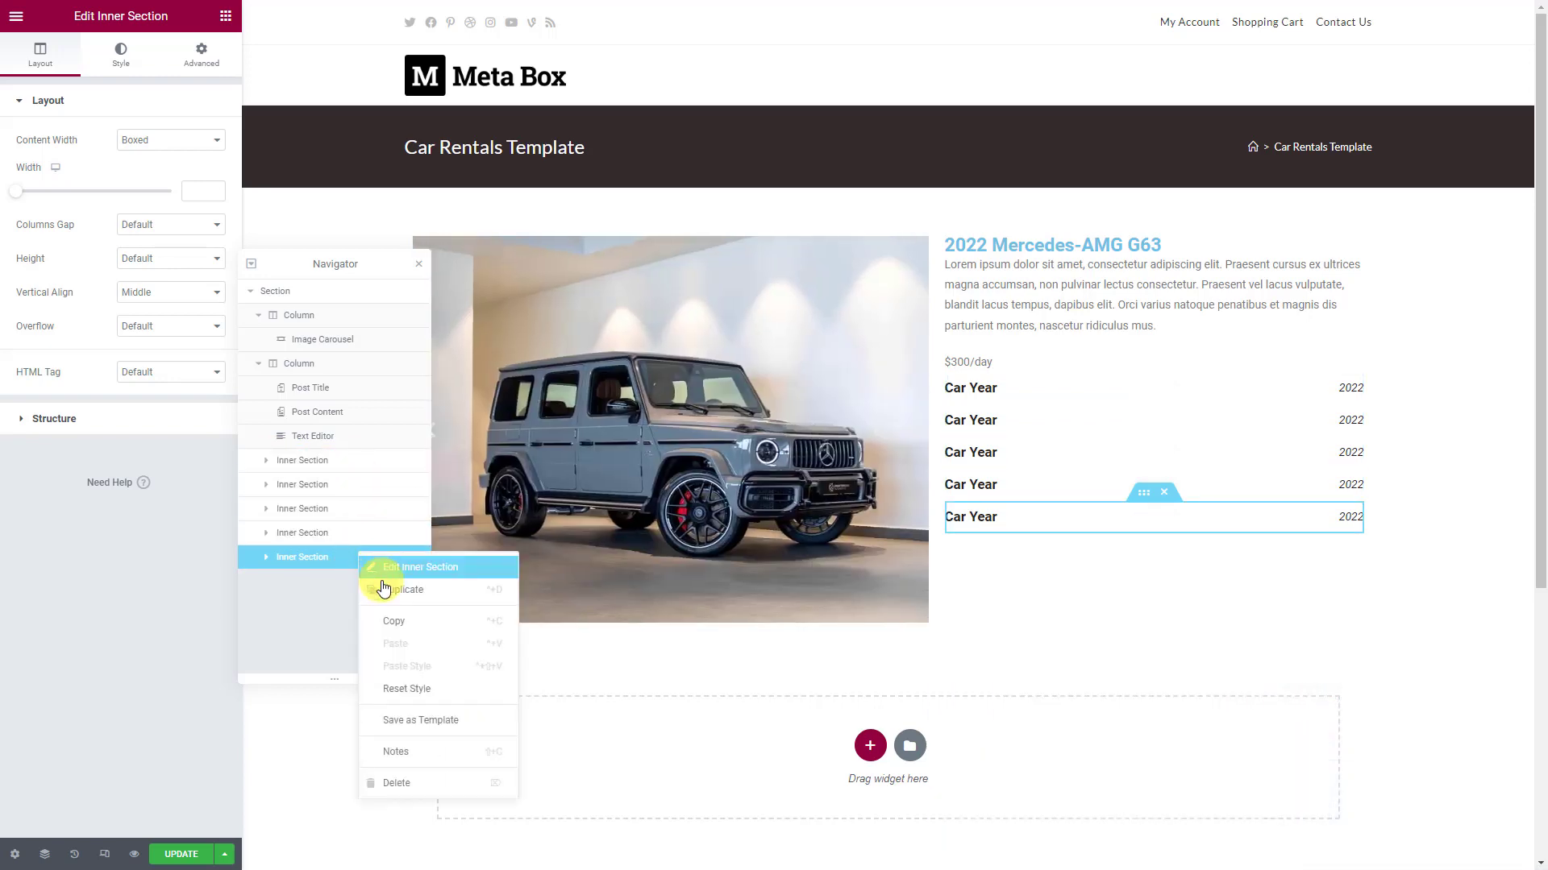
left_click(381, 583)
right_click(386, 581)
left_click(391, 613)
right_click(393, 606)
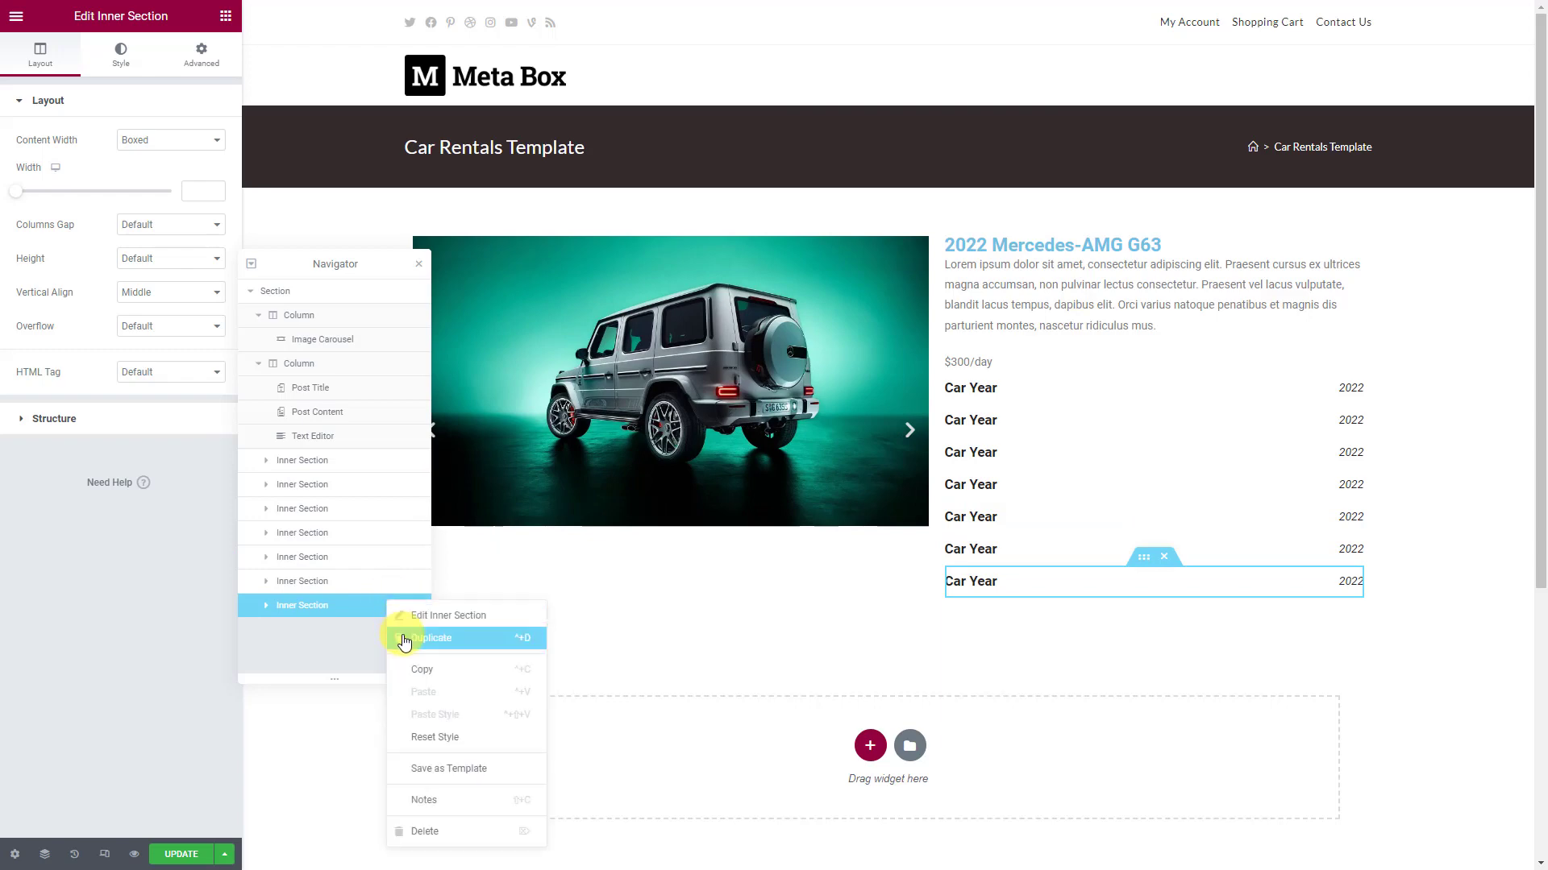
left_click(403, 638)
right_click(367, 630)
left_click(391, 662)
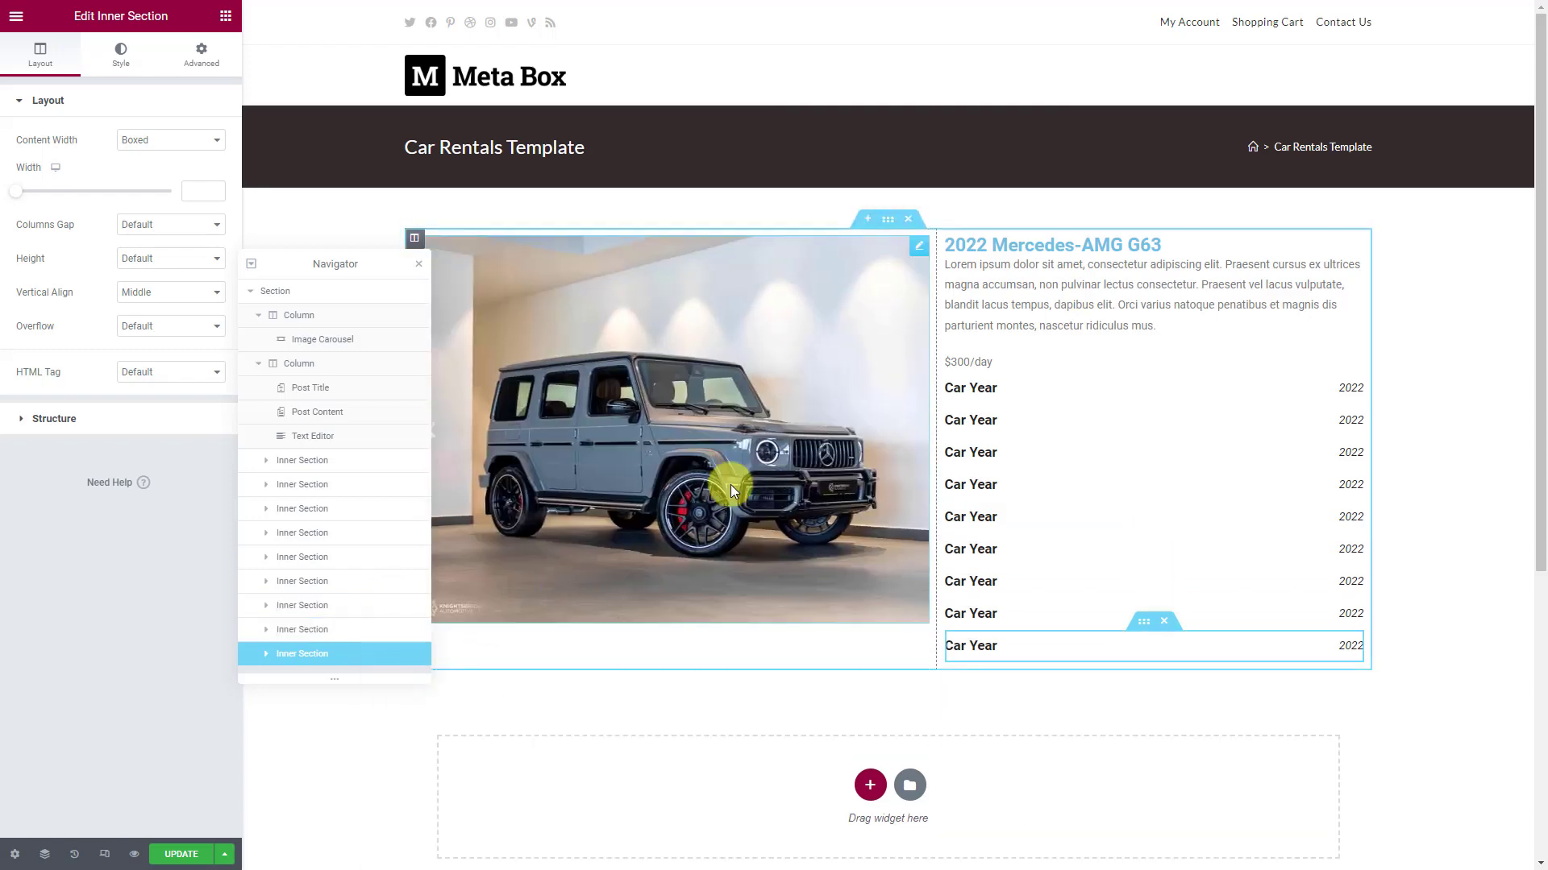
Step: Change the second row's heading to Fuel and link its text to the Meta Box Field named Fuel
triple_click(982, 420)
type("Fuel")
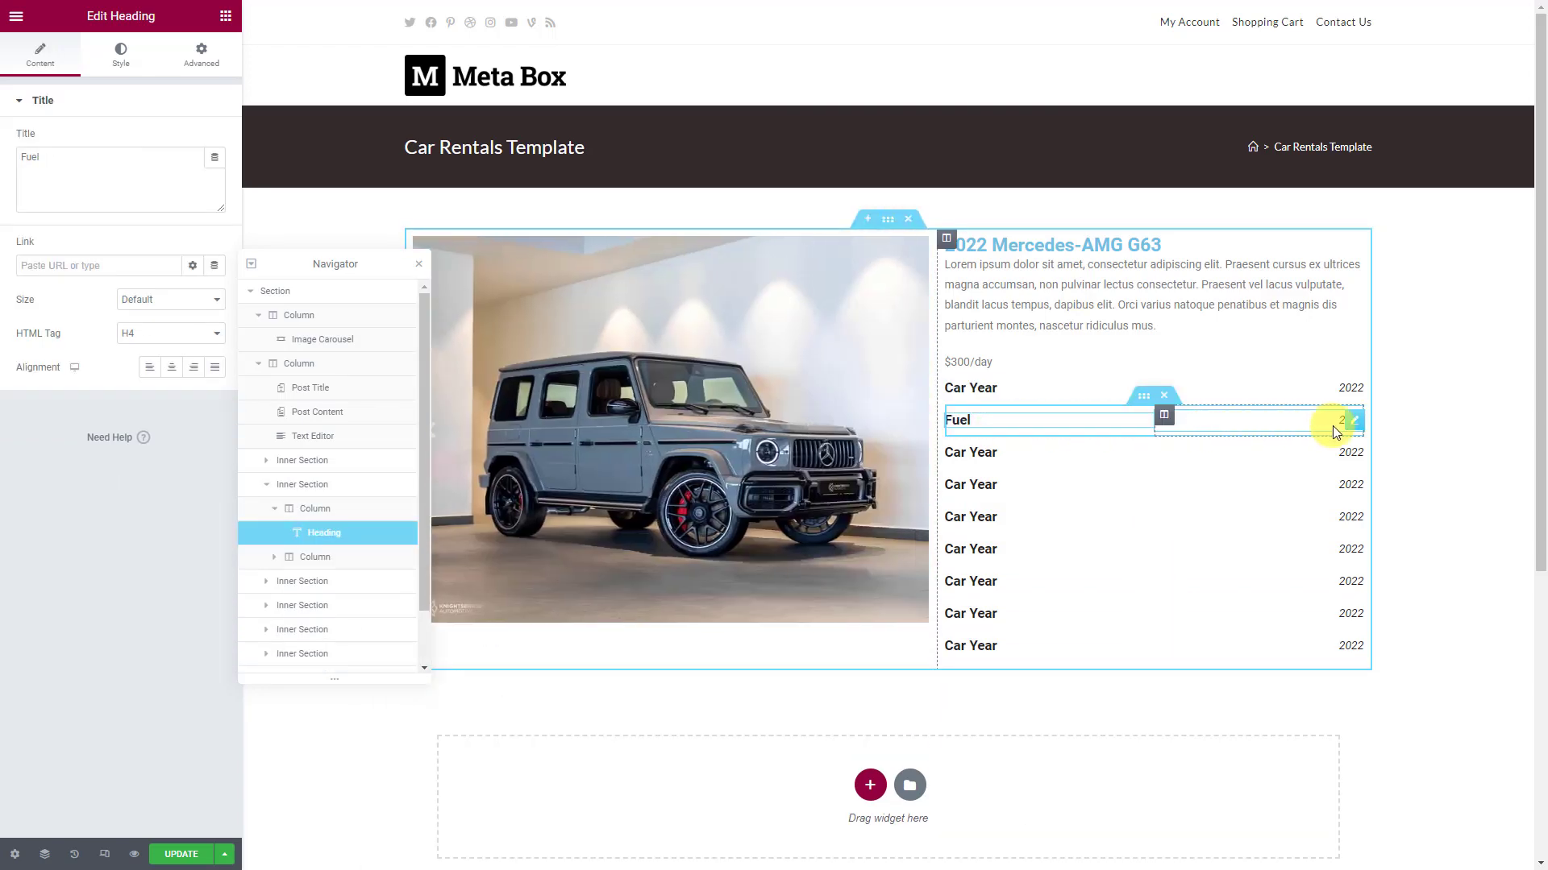
left_click(1352, 424)
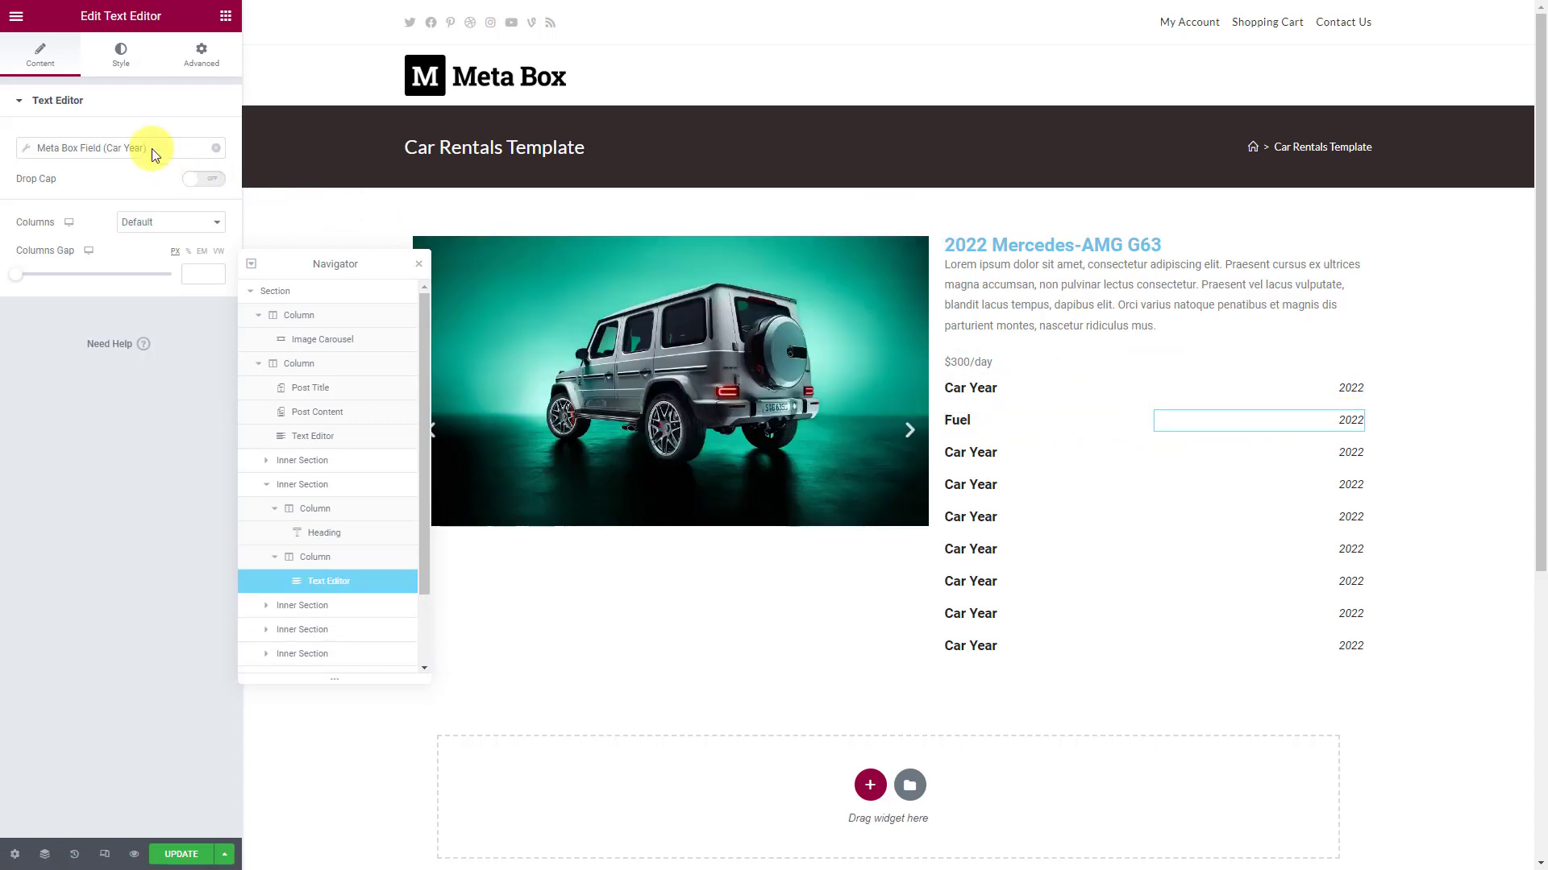
left_click(155, 150)
left_click(181, 218)
left_click(157, 308)
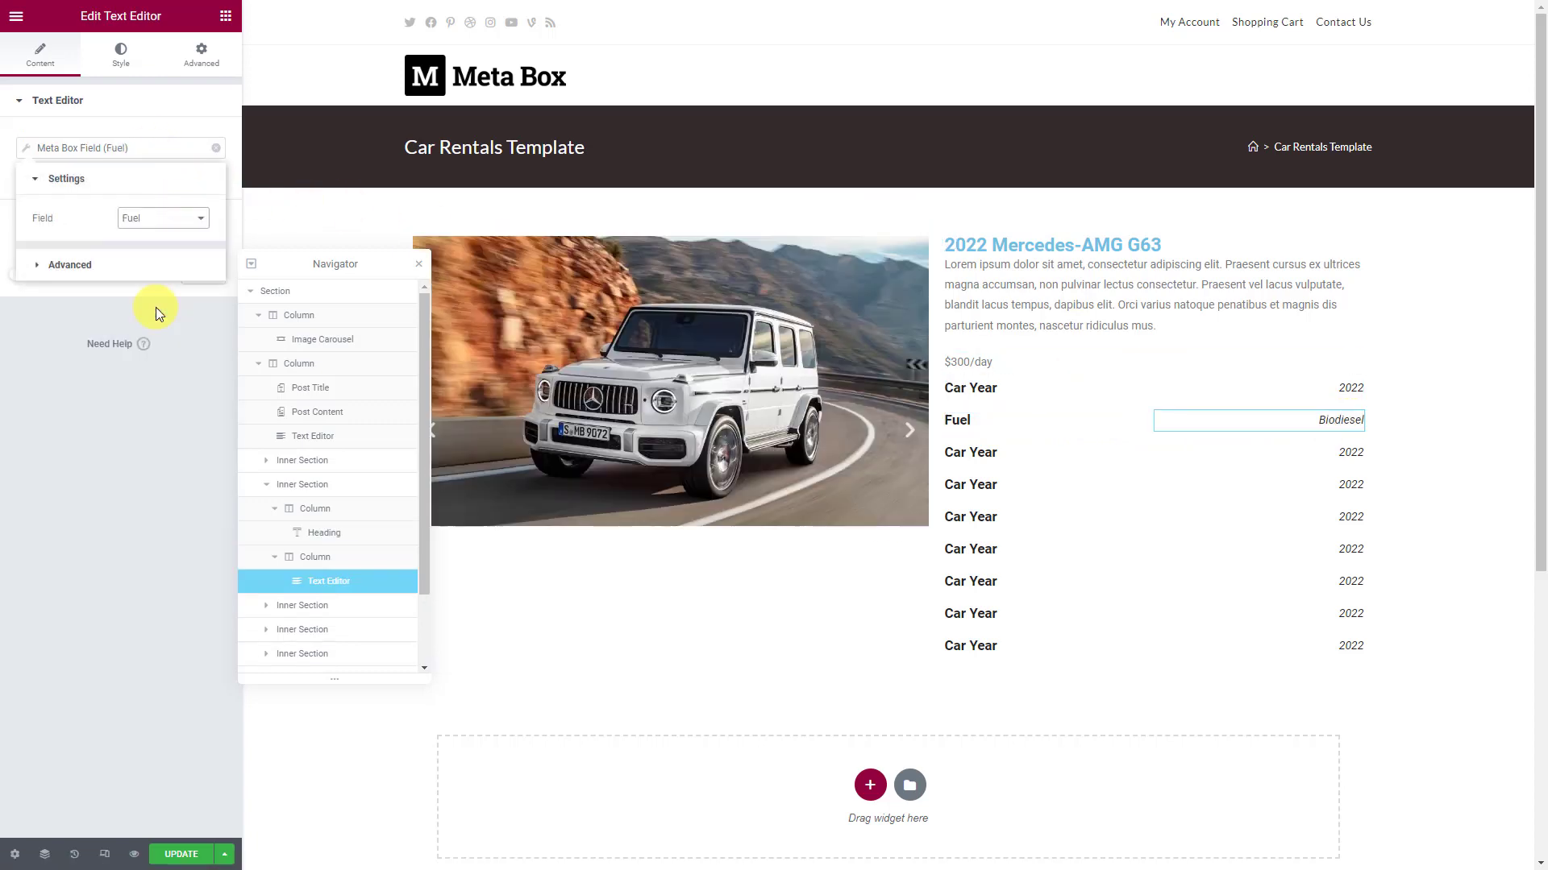
Step: Change the third row's heading to Gearbox and link its text to the Meta Box Field named Gearbox
left_click(970, 453)
triple_click(975, 452)
type("Gearbox")
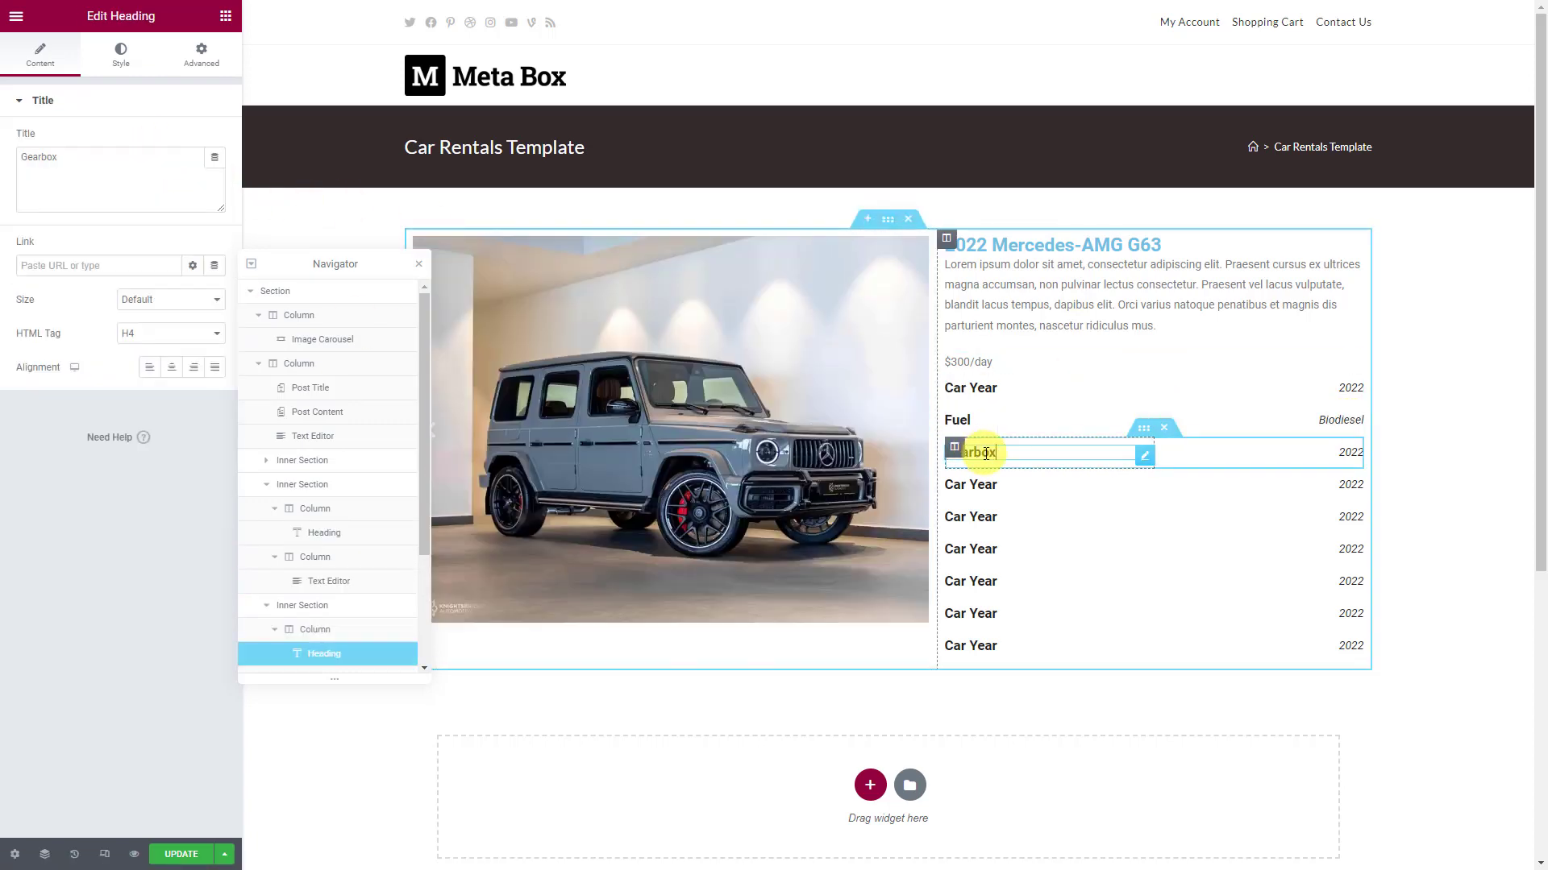
left_click(1350, 453)
left_click(161, 146)
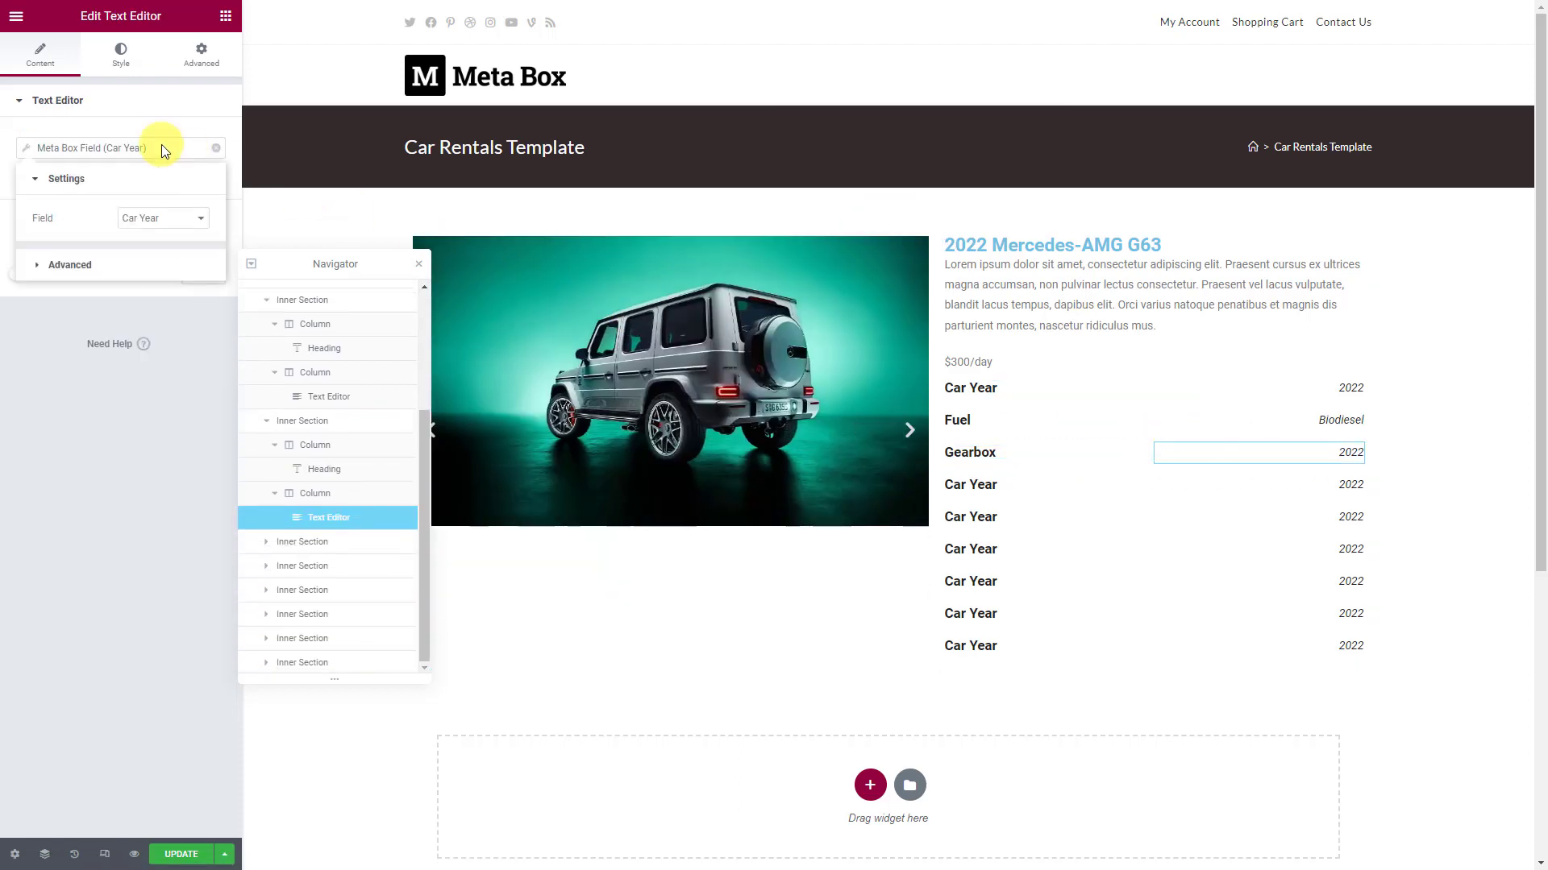
left_click(198, 220)
left_click(185, 332)
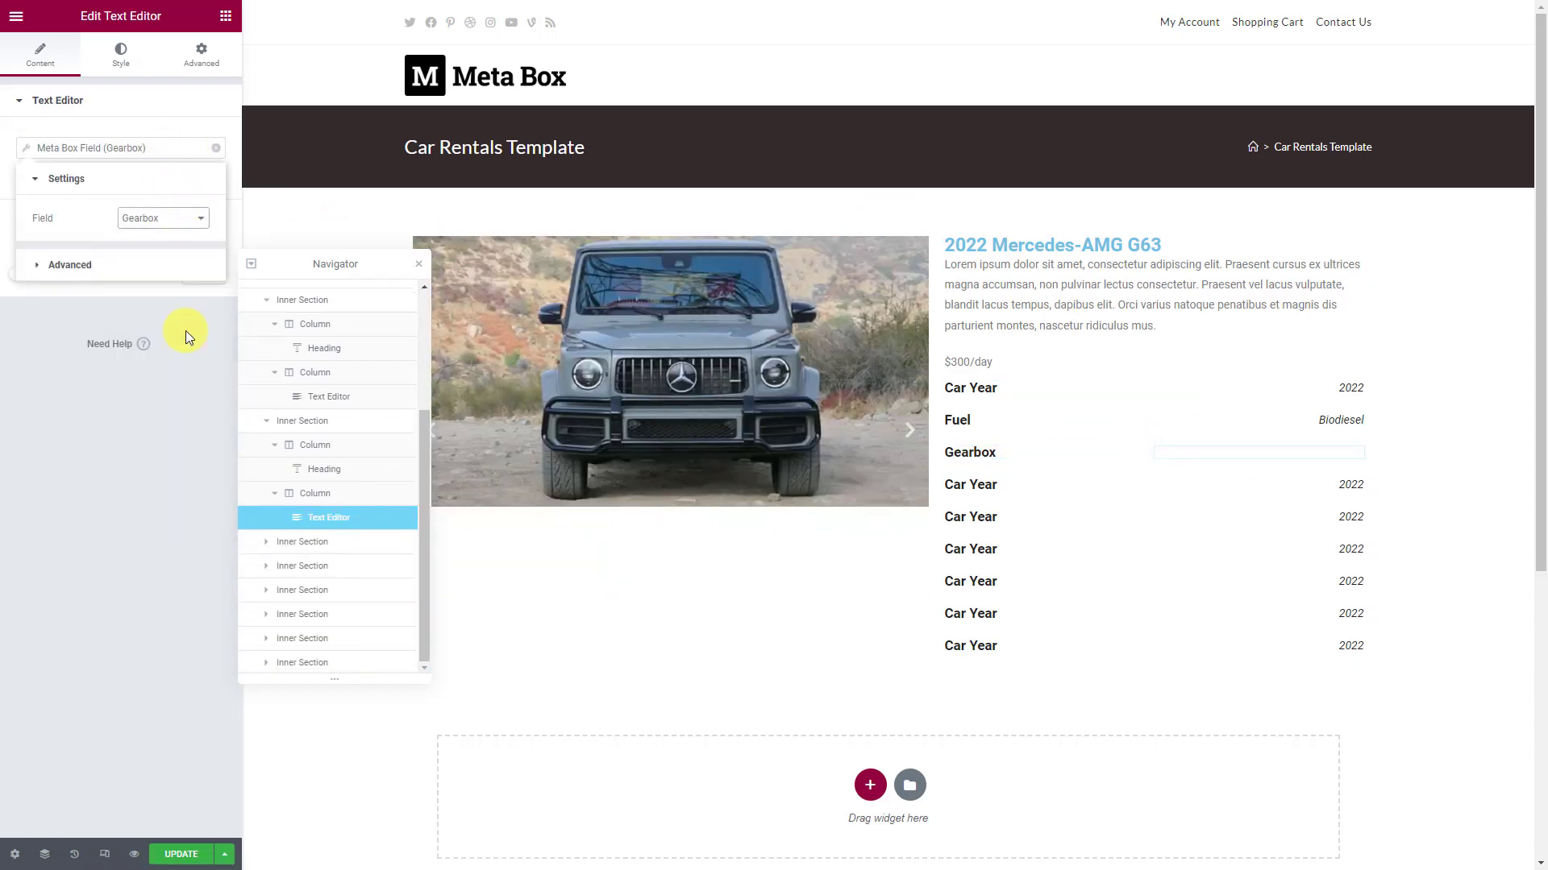
Step: Change the fourth row's heading to Fuel Usage and link its text to the Meta Box Field named Fuel Usage
left_click(999, 487)
triple_click(999, 487)
type("Fuel Usage")
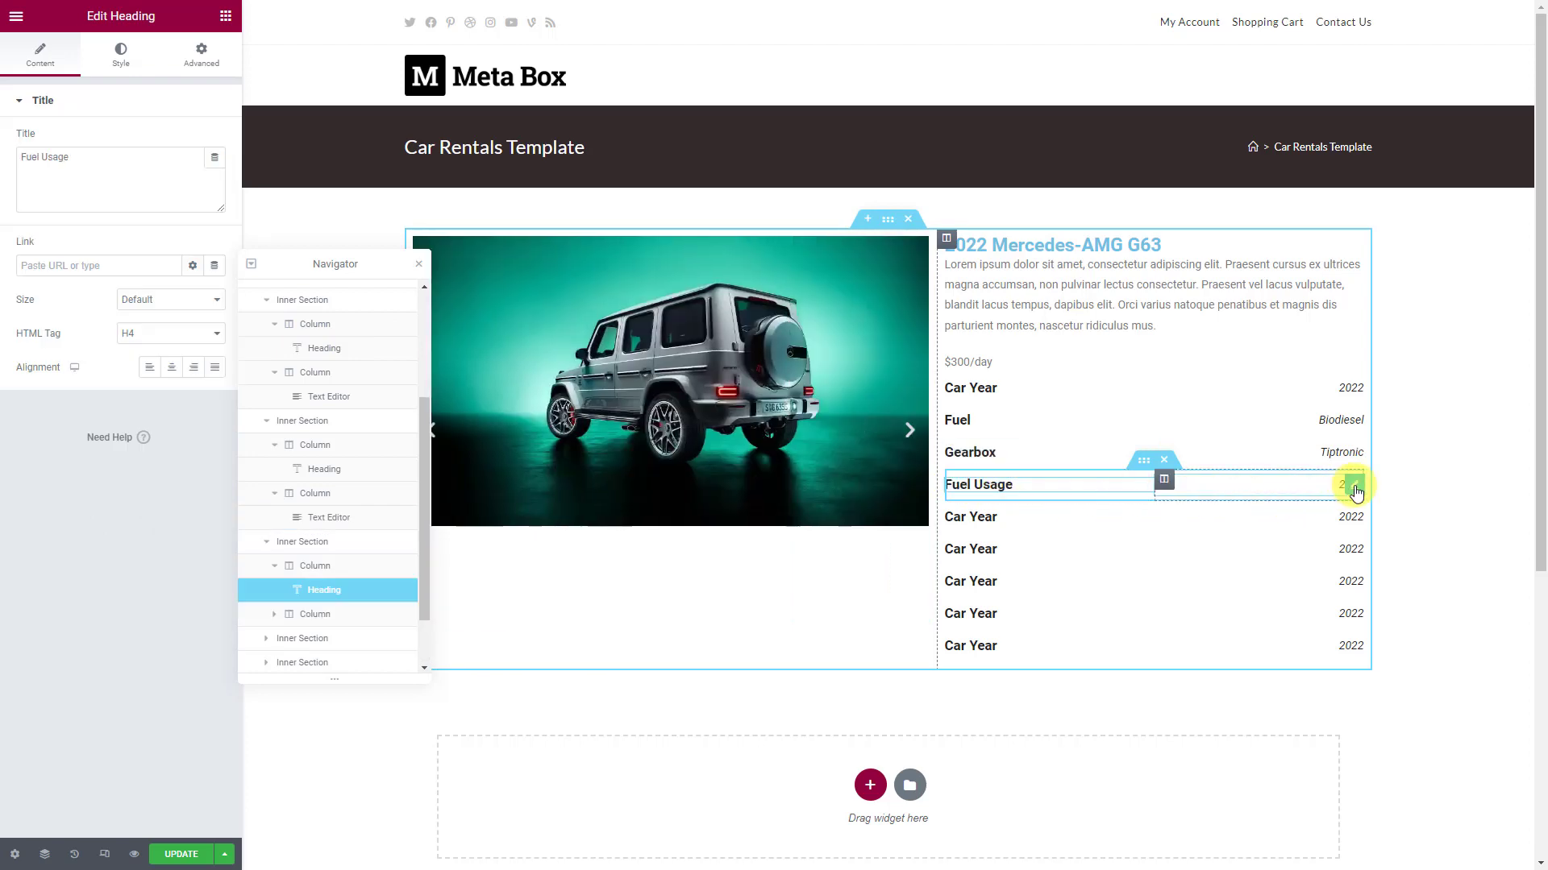
left_click(1352, 485)
left_click(192, 153)
left_click(190, 216)
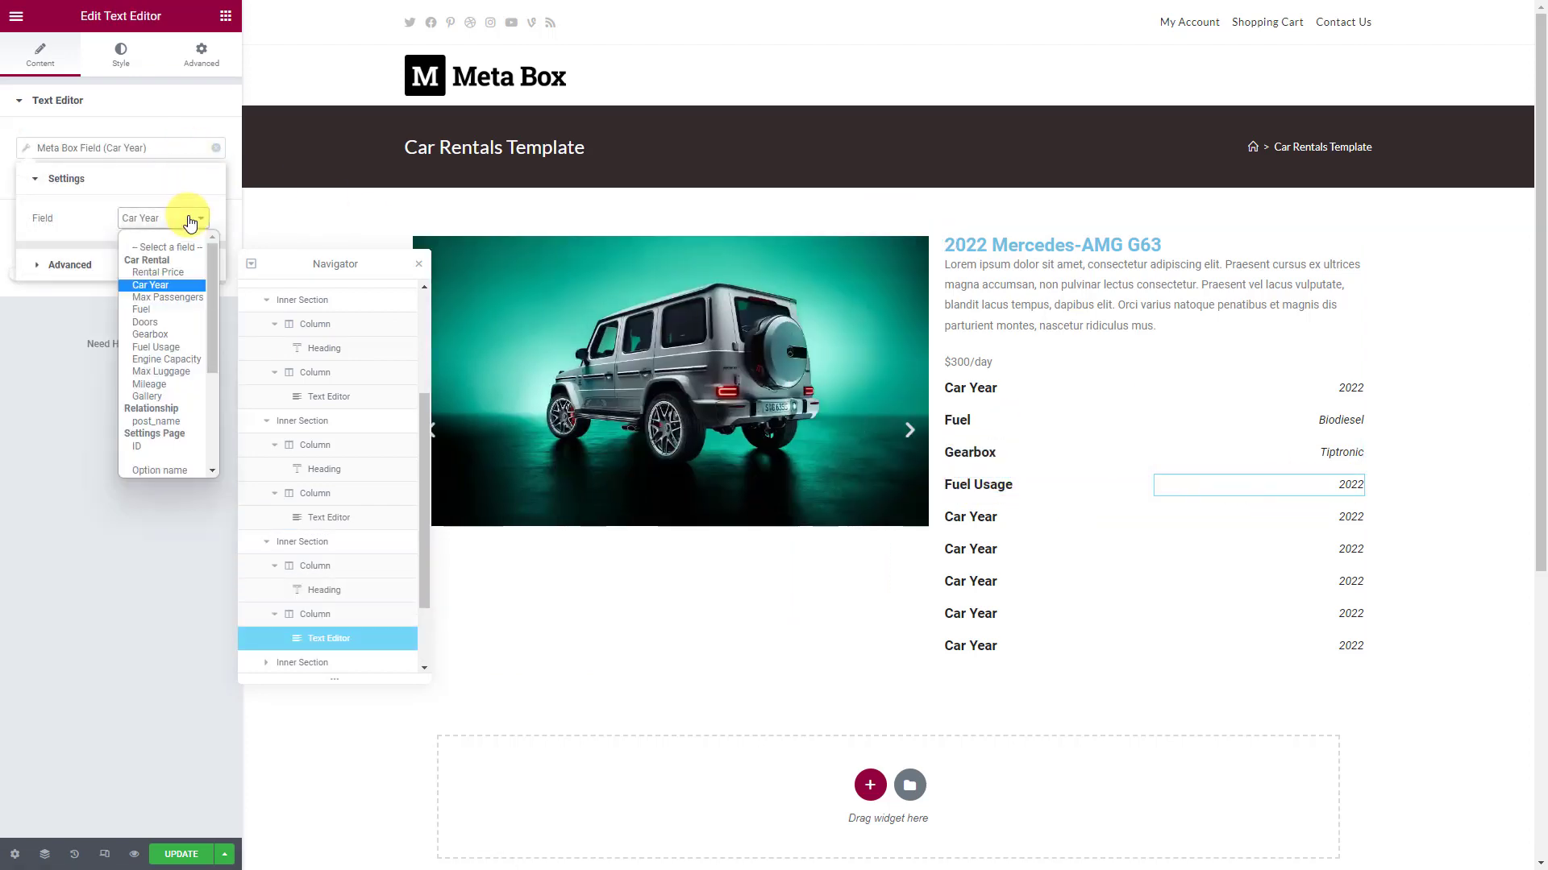
left_click(200, 347)
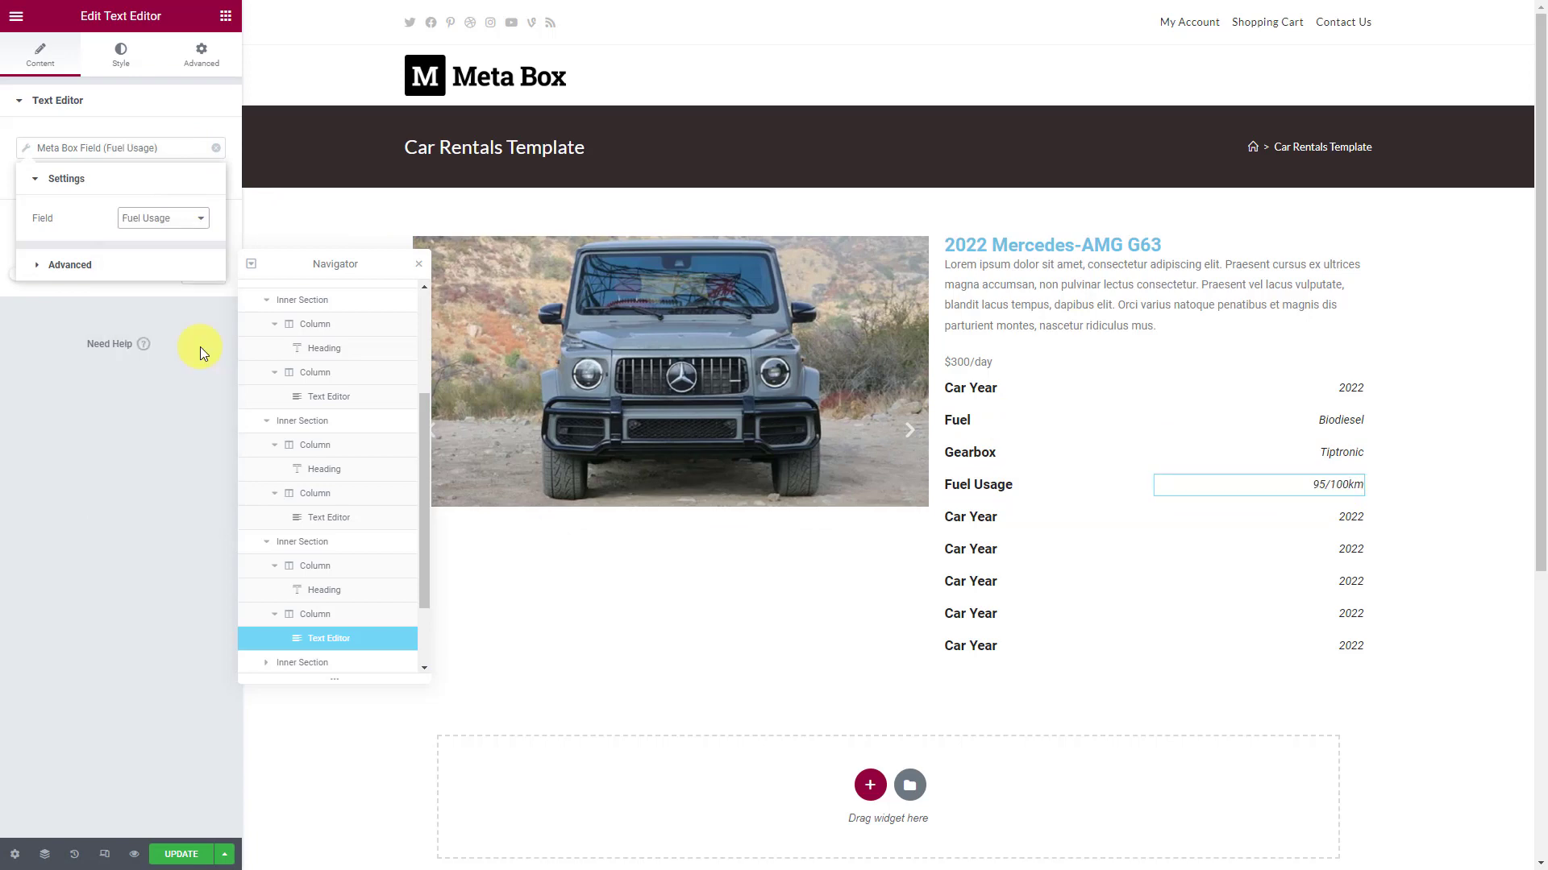
Step: Change the fifth row's heading to Max Passengers and link its text to the Meta Box Field named Max Passengers
left_click(975, 517)
triple_click(975, 517)
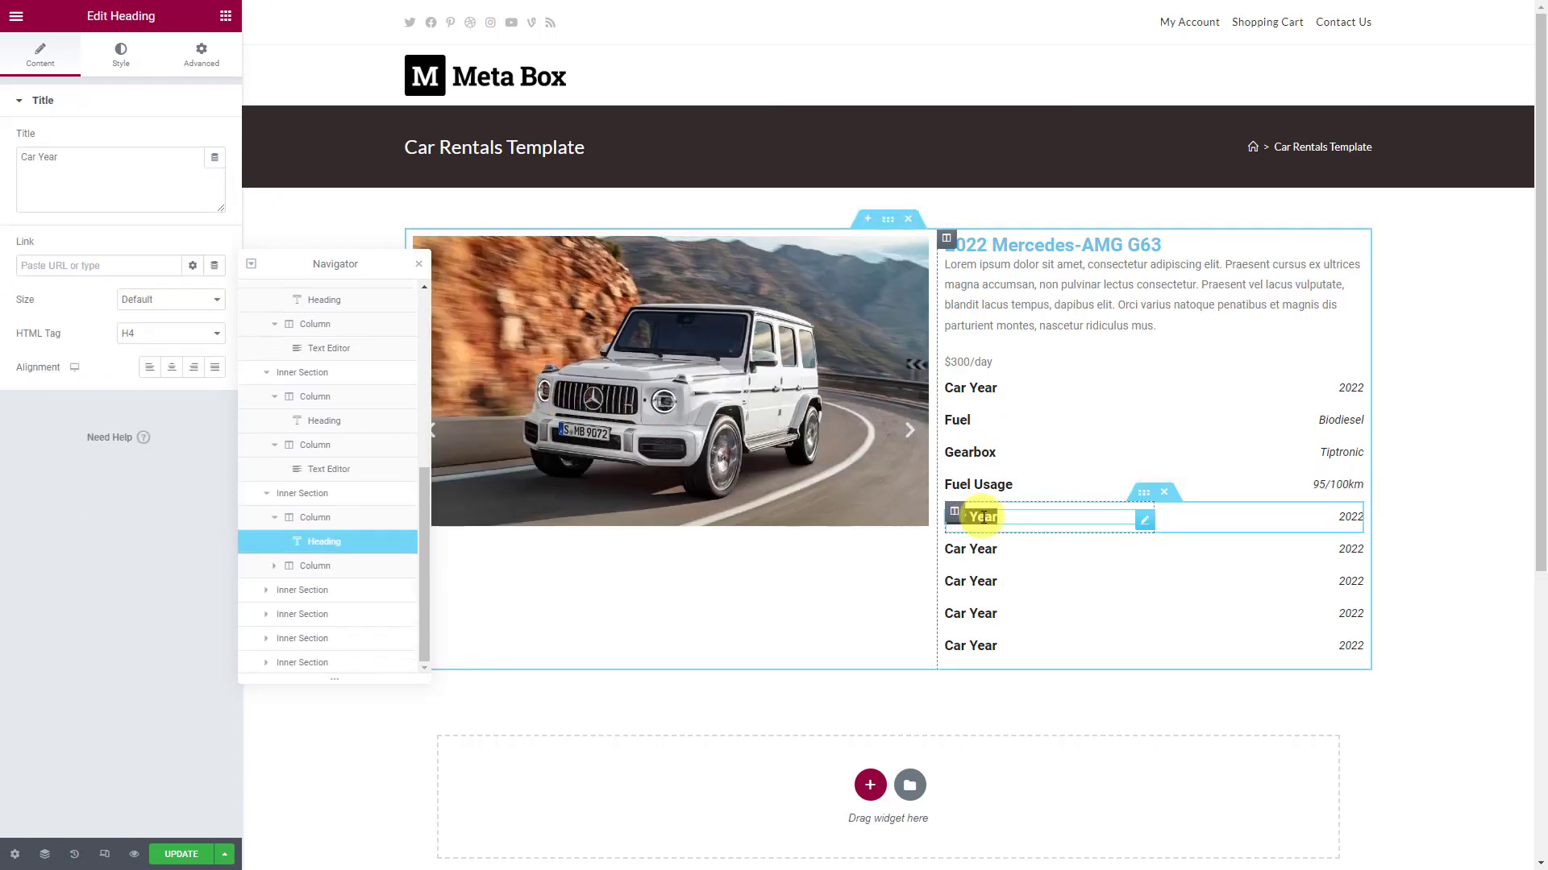
type("Max Passengers")
left_click(1354, 518)
left_click(155, 148)
left_click(187, 220)
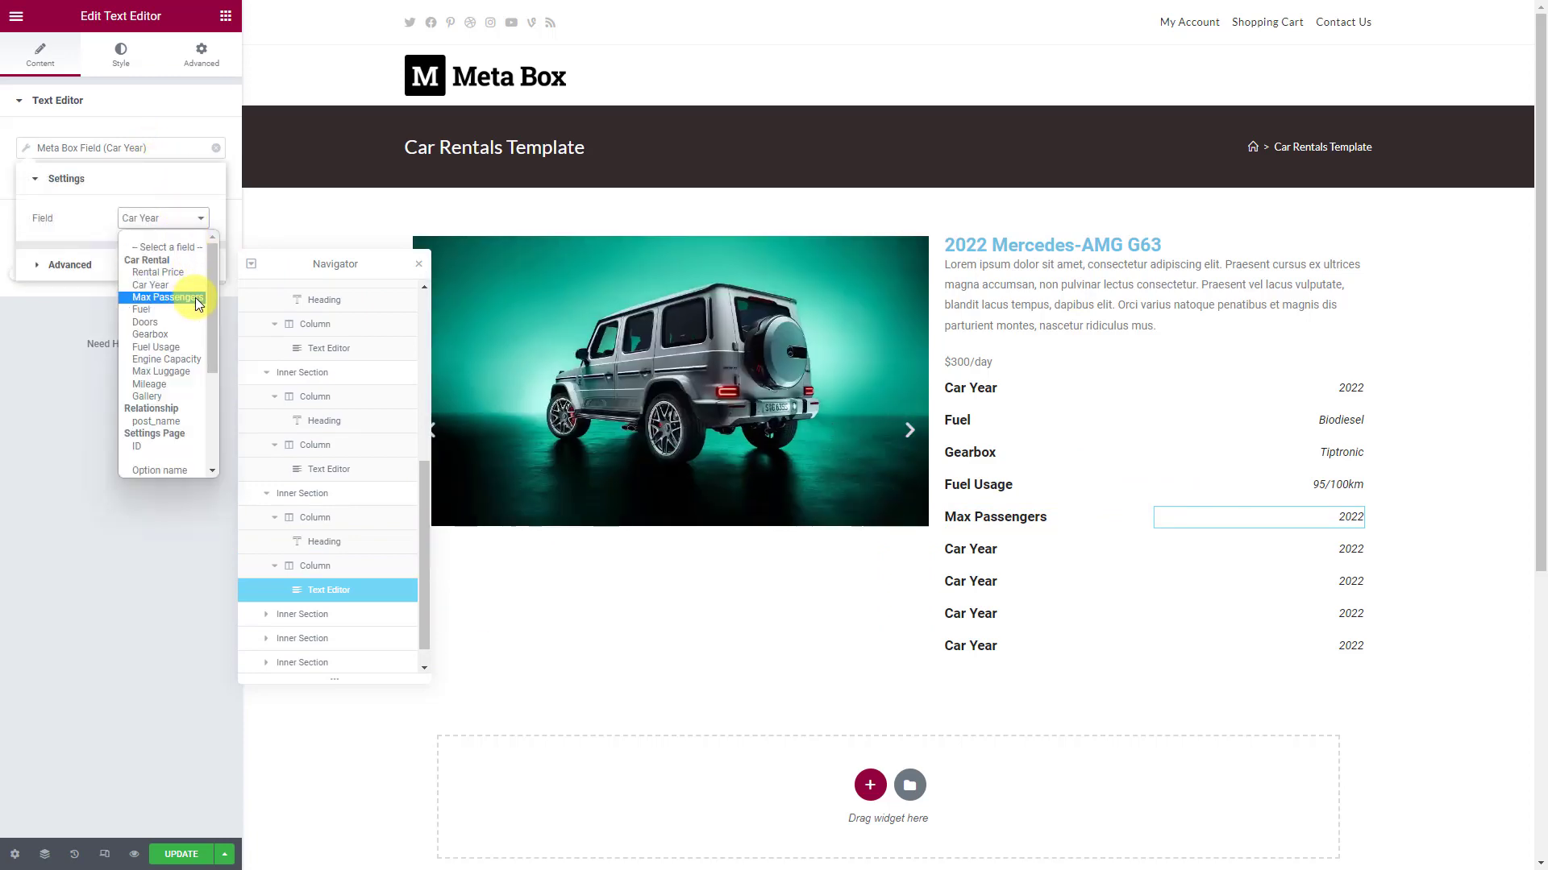
left_click(195, 297)
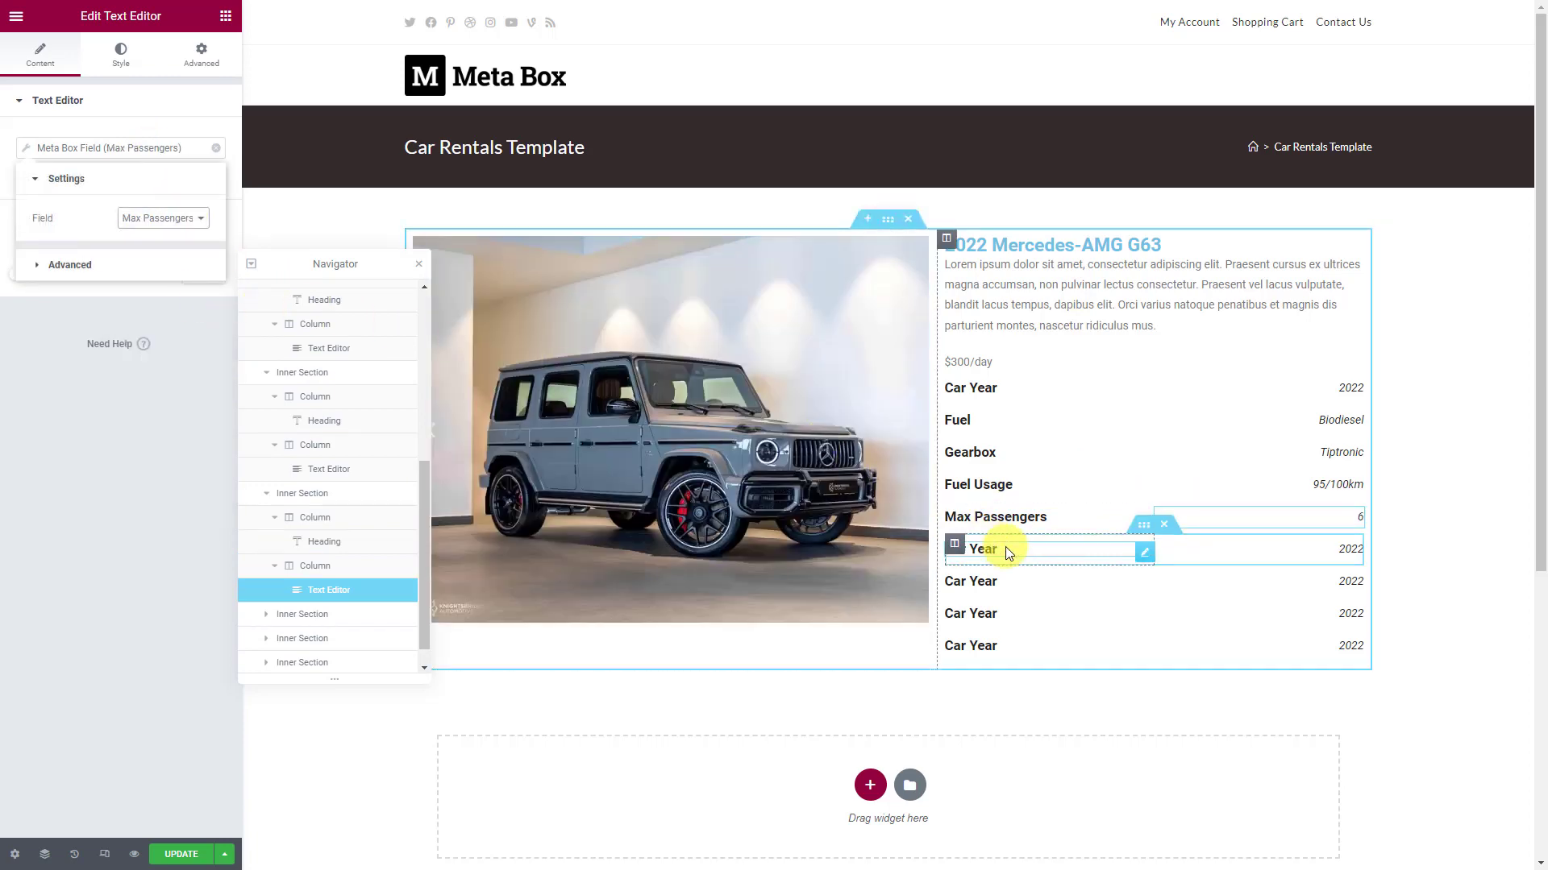
Step: Change the sixth row's heading to Engine Capacity and link its text to the Meta Box Field named Engine Capacity
left_click(1004, 547)
triple_click(1004, 546)
type("Engine Capacity")
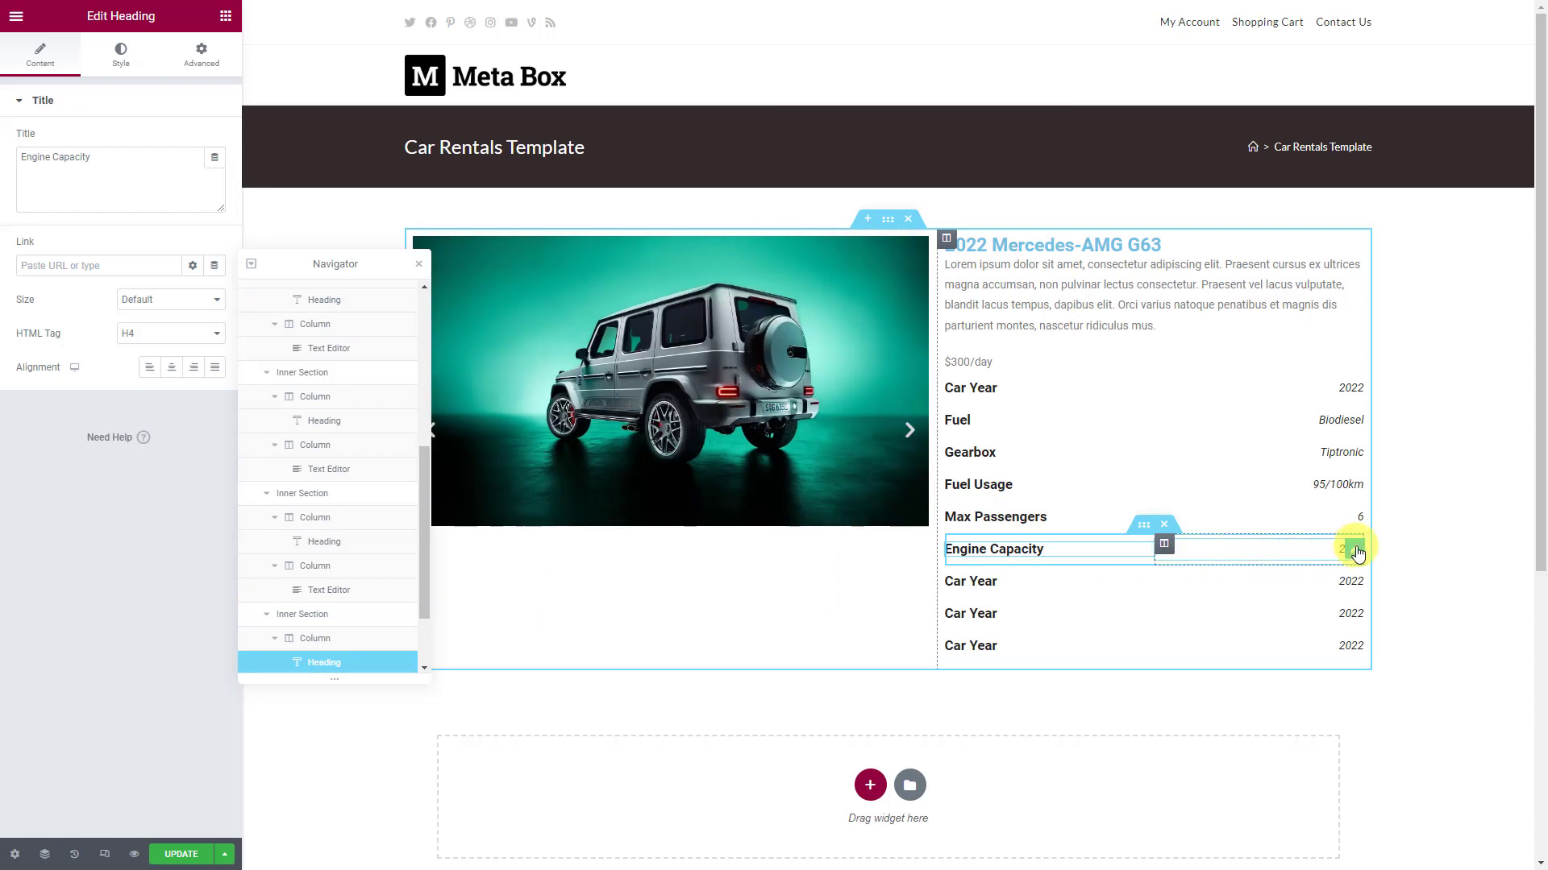
left_click(1354, 547)
left_click(150, 150)
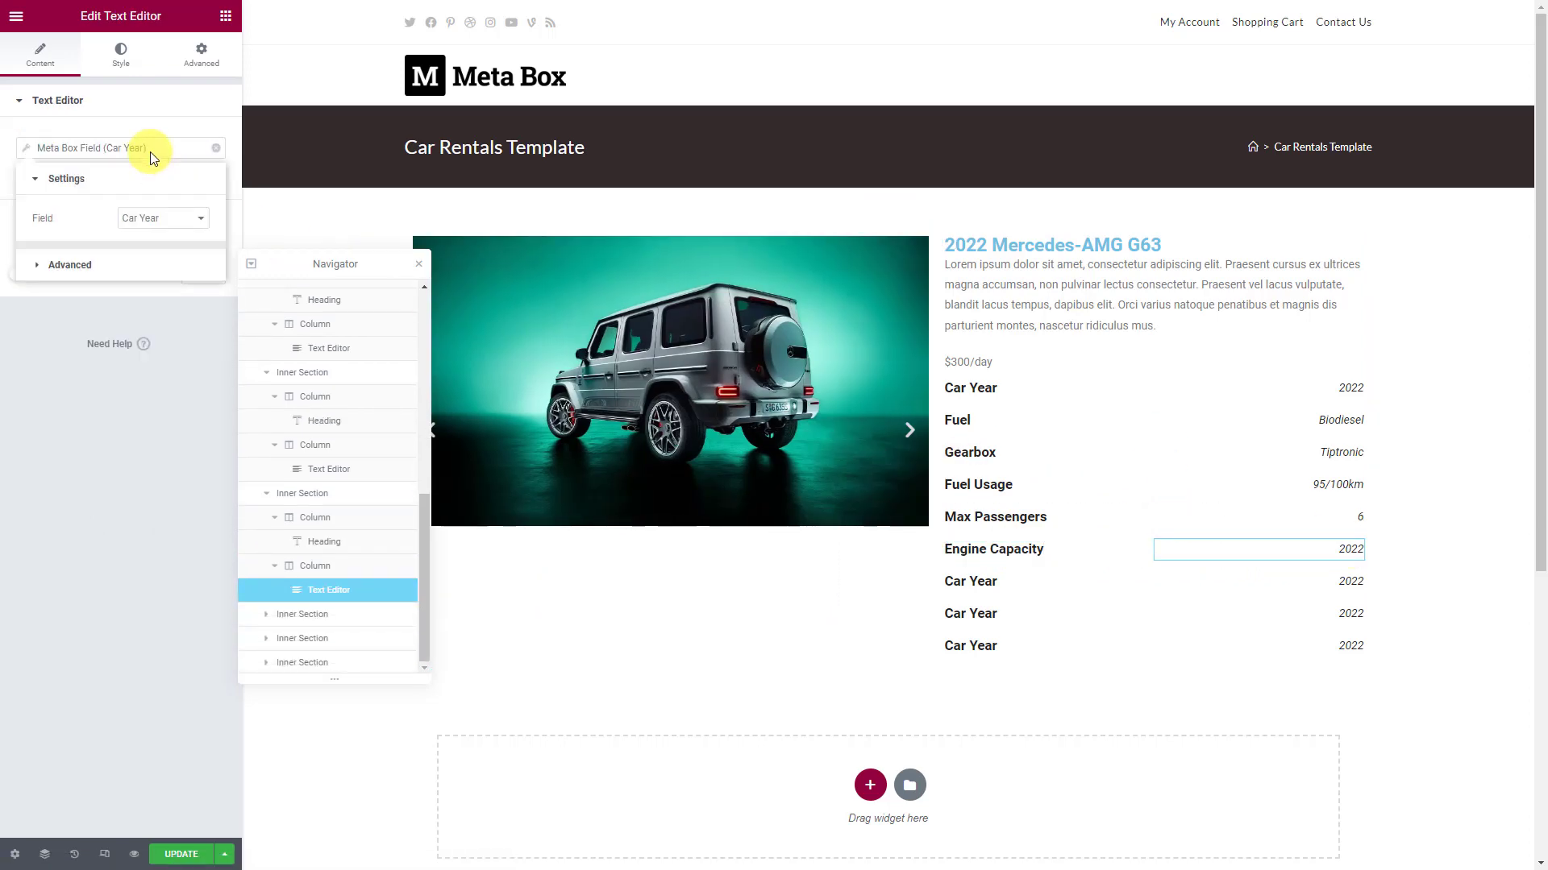
left_click(165, 218)
left_click(197, 359)
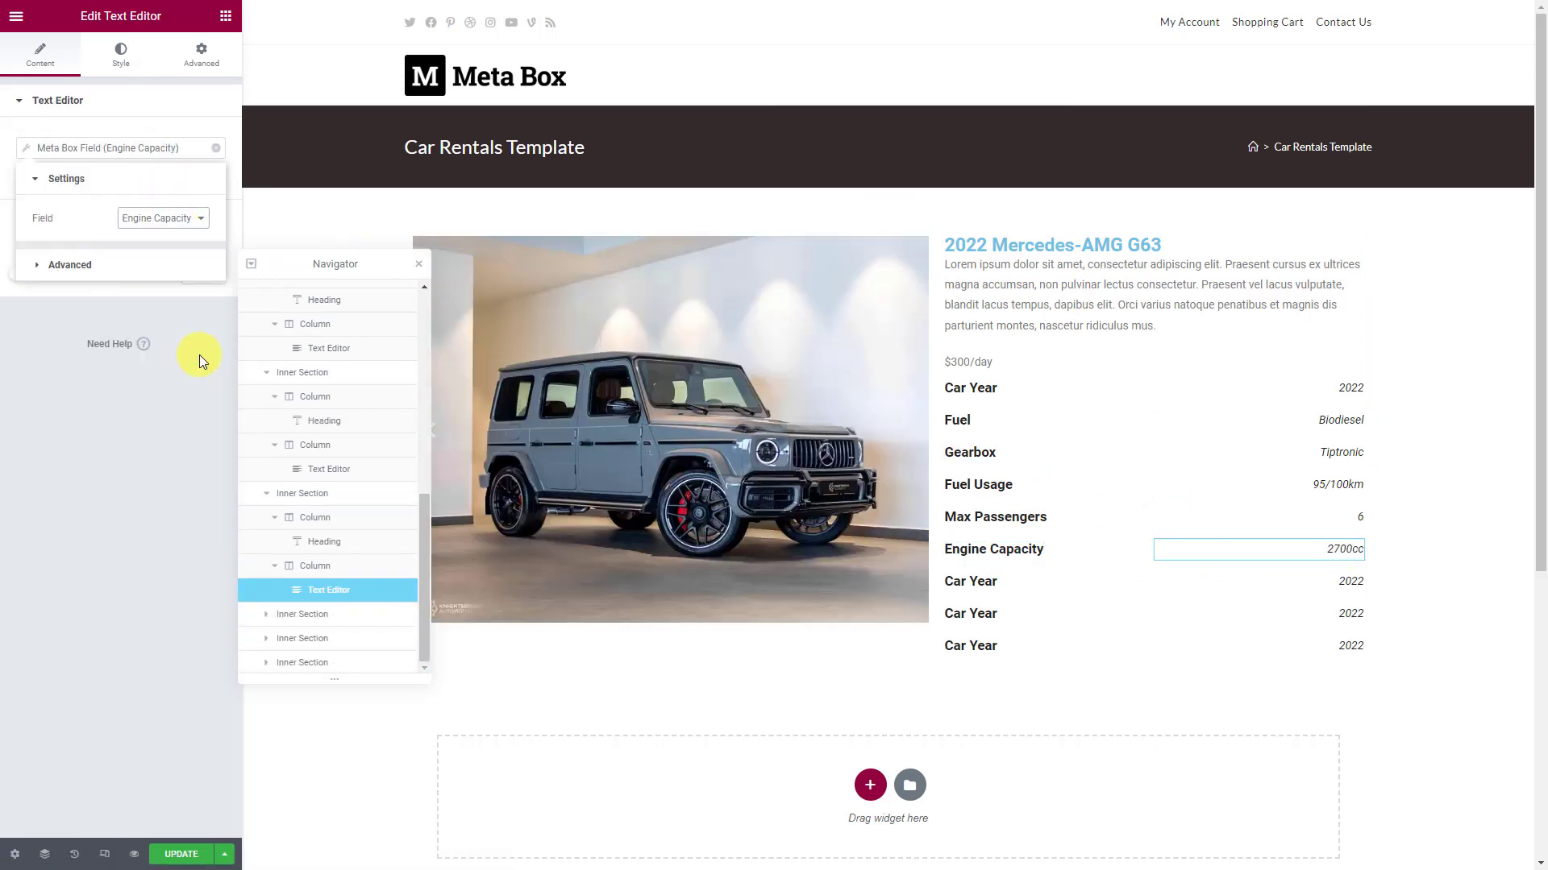
Step: Change the seventh row's heading to Max Luggage and link its text to the Meta Box Field named Max Luggage
left_click(981, 581)
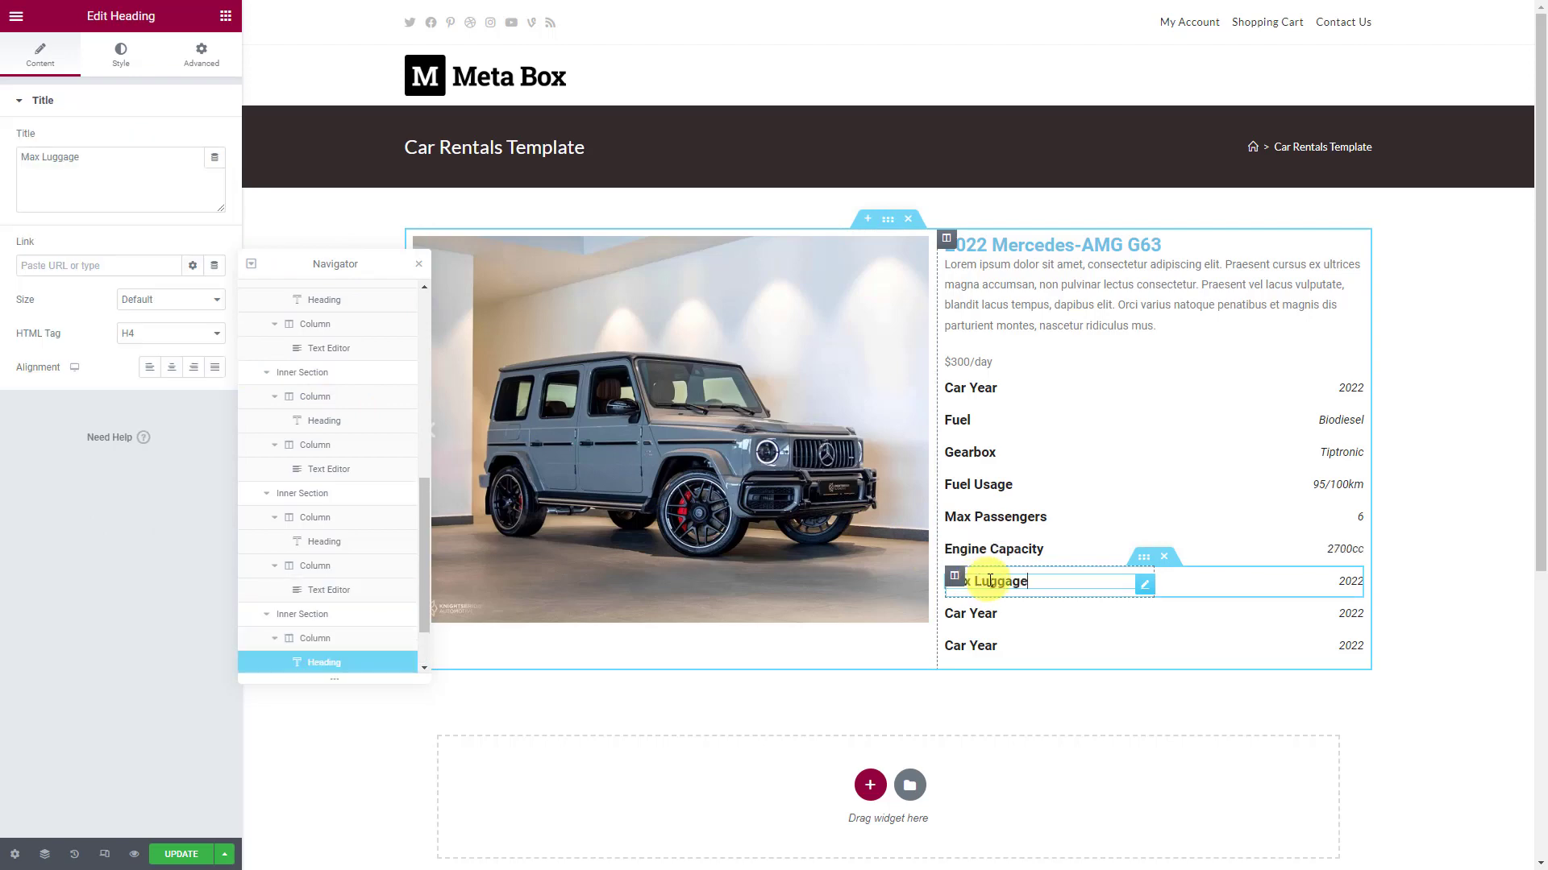
left_click(1347, 578)
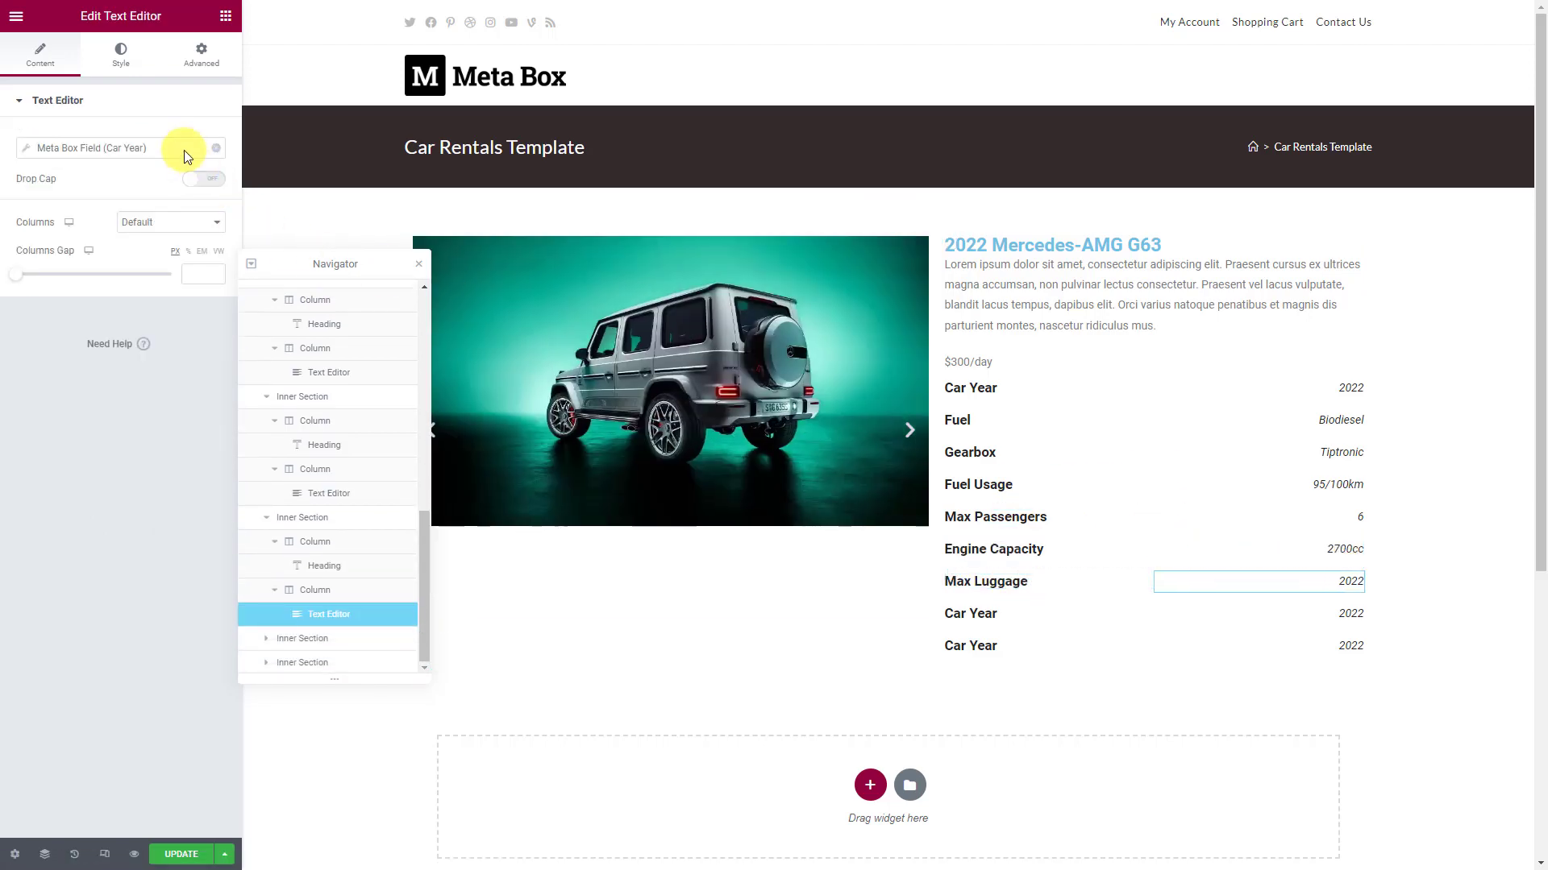
left_click(183, 150)
left_click(179, 220)
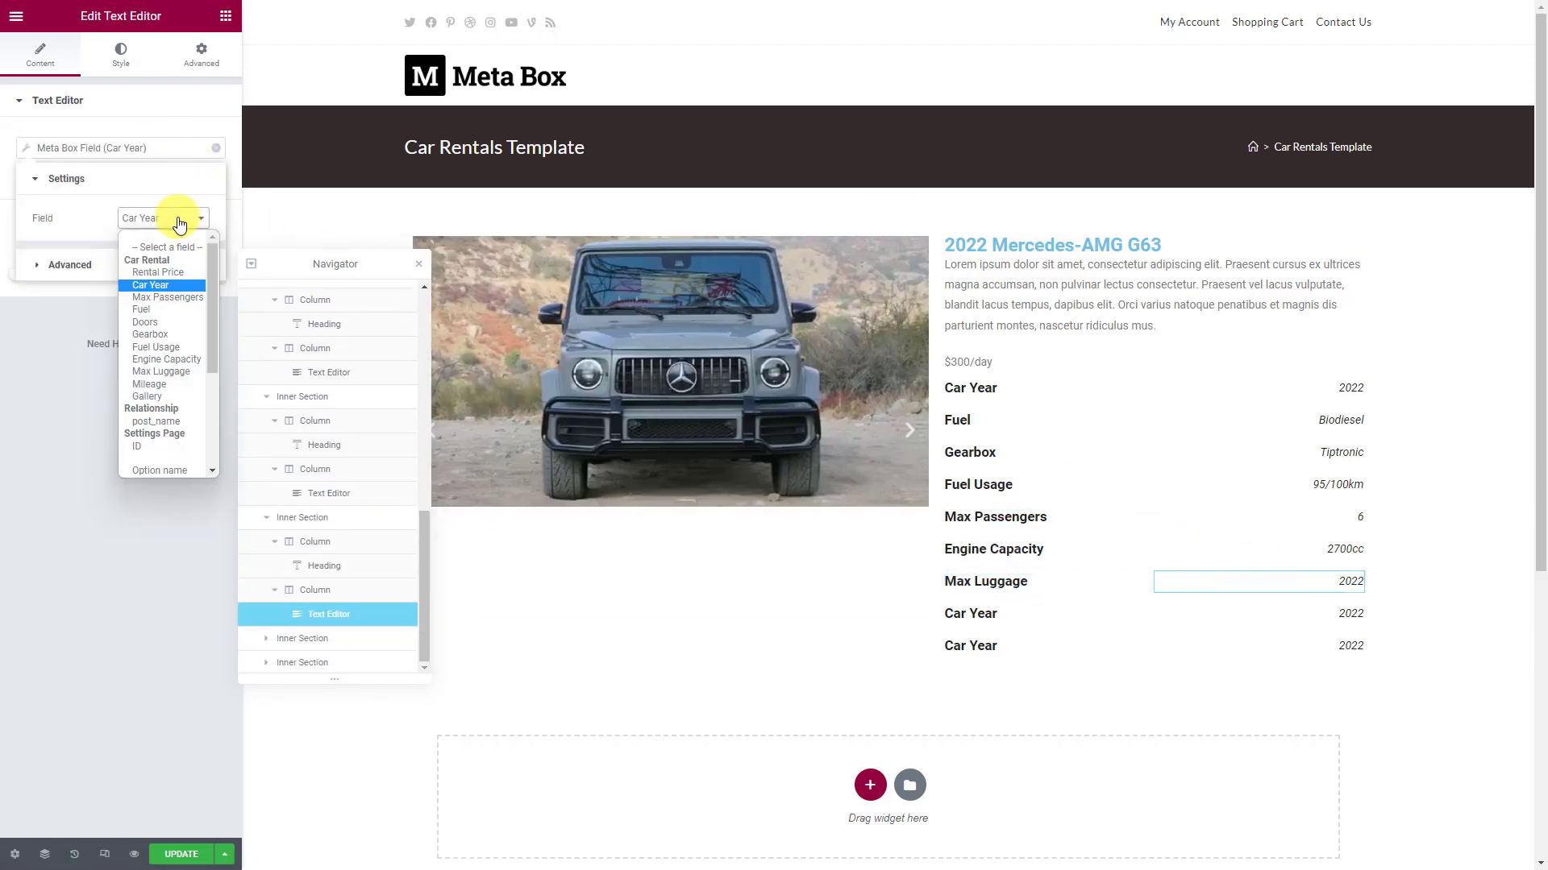
left_click(202, 374)
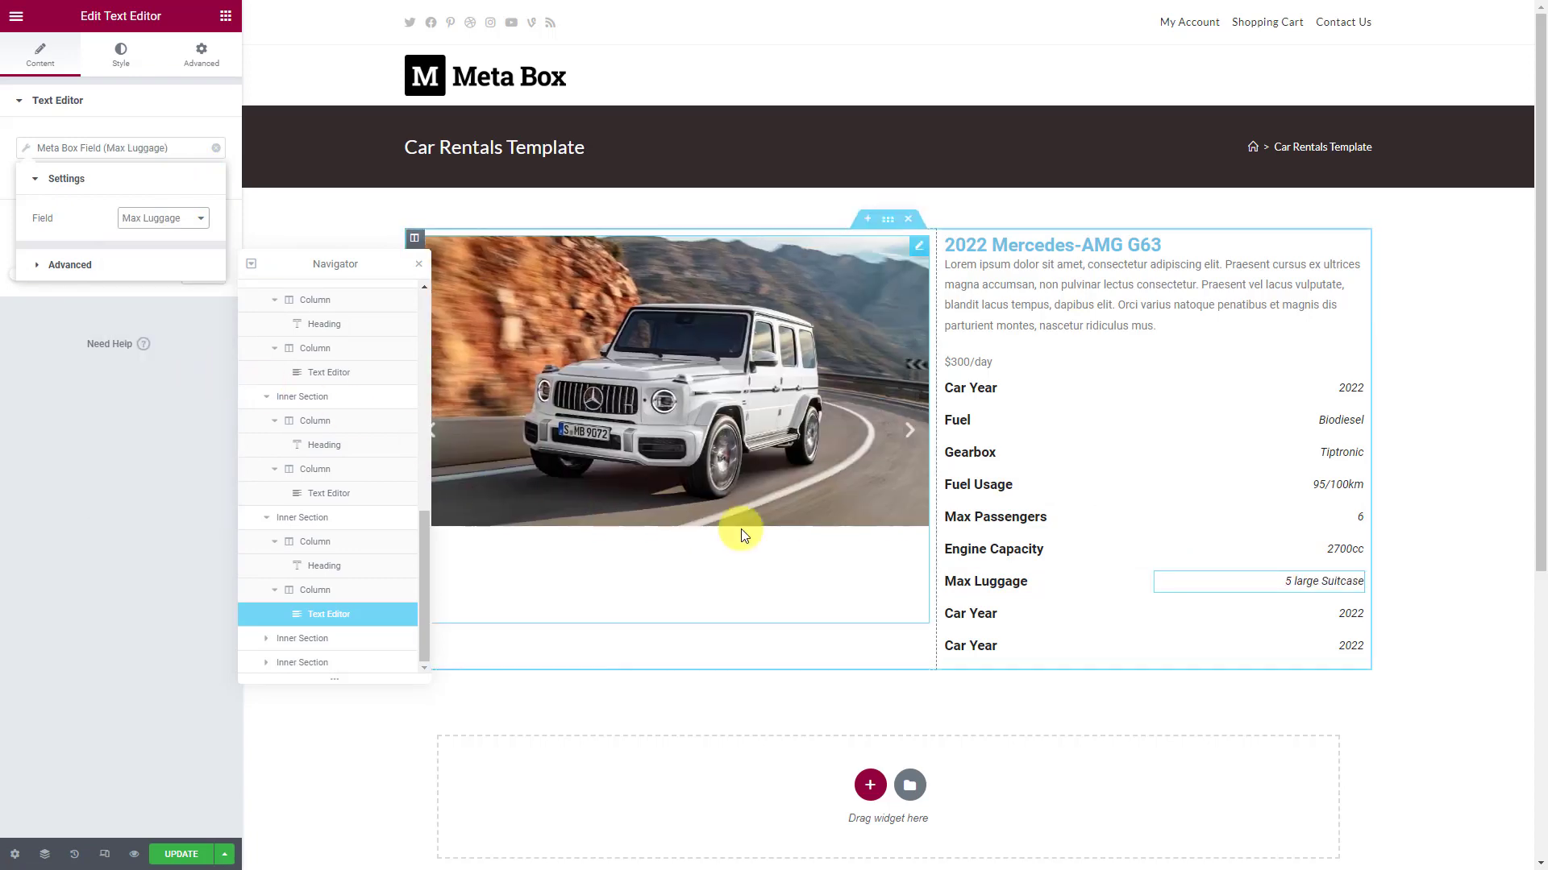
Step: Change the eighth row's heading to Doors and link its text to the Meta Box Field named Doors
triple_click(968, 614)
type("Doors")
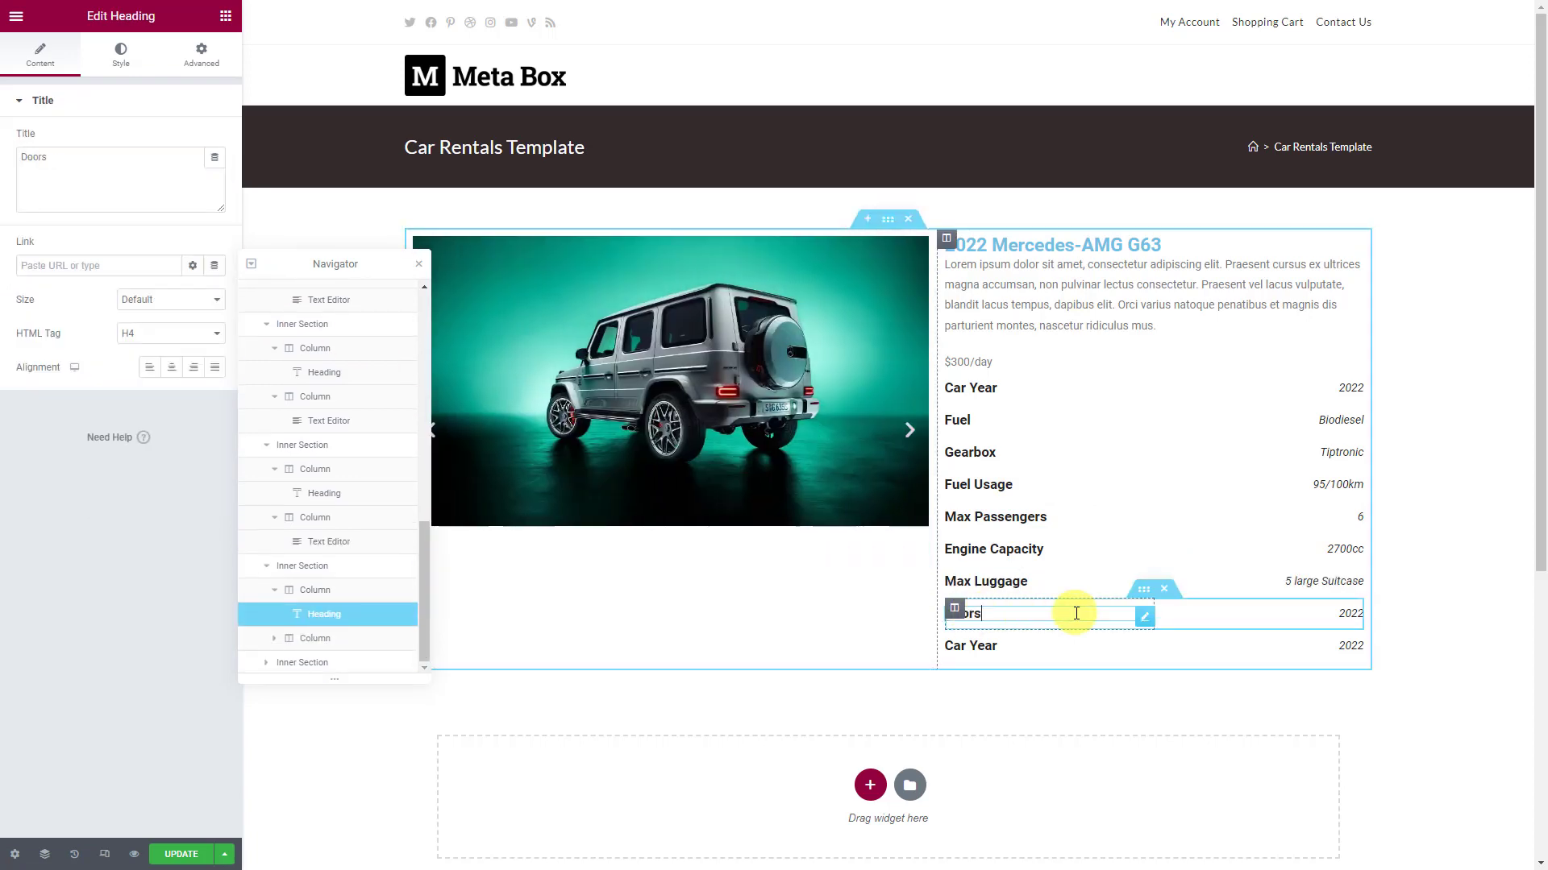
left_click(1352, 614)
left_click(159, 153)
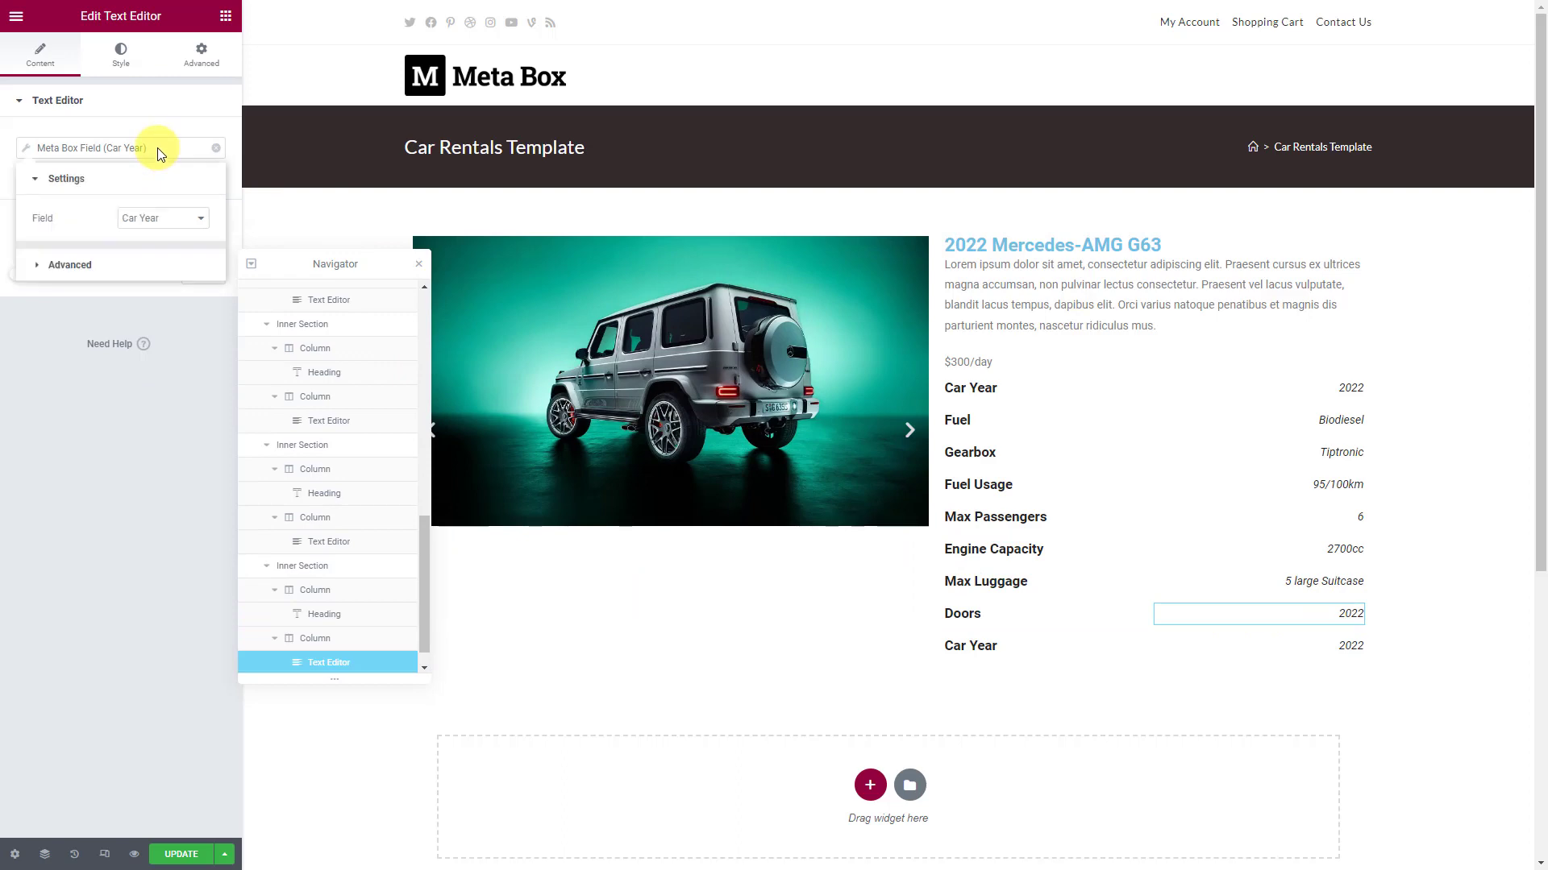
left_click(182, 222)
left_click(164, 321)
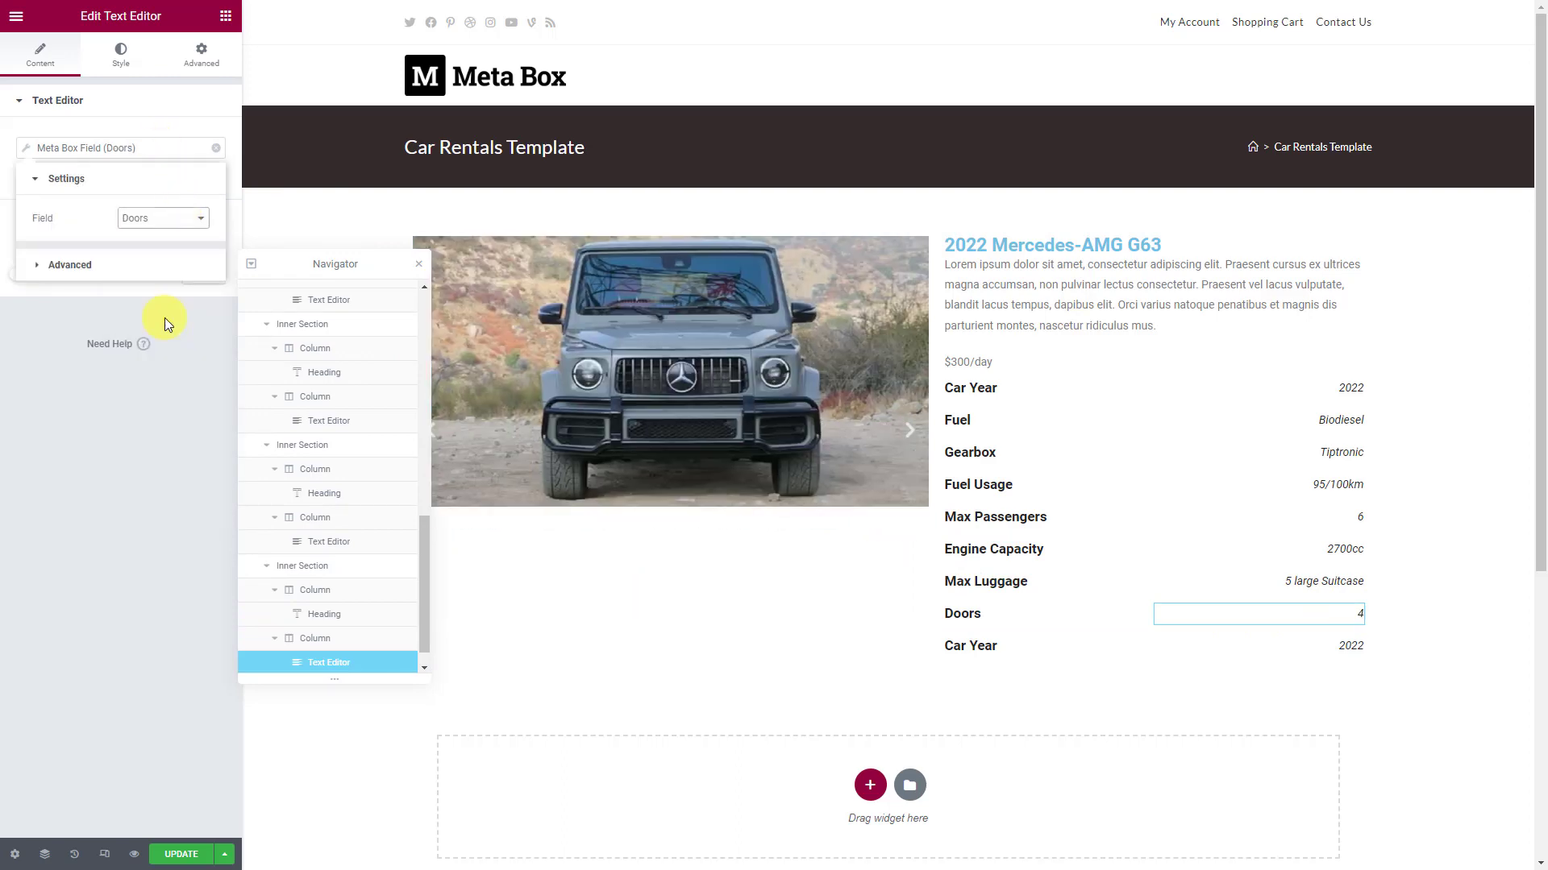
Step: Change the ninth row's heading to Mileage and link its text to the Meta Box Field named Mileage
left_click(1018, 638)
key("ctrl+a")
type("Mileage")
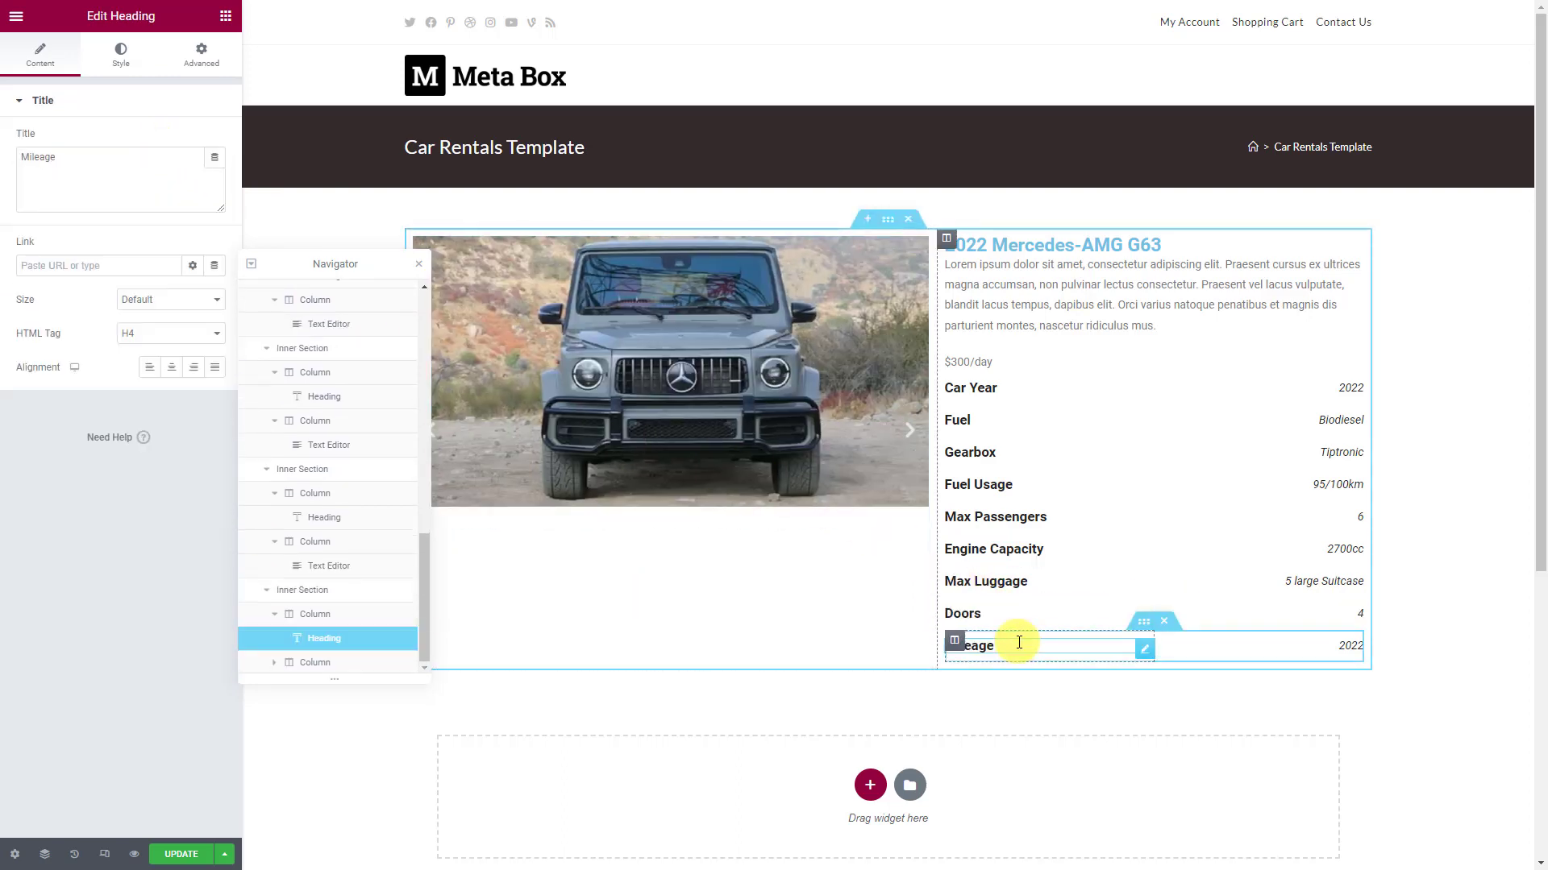
left_click(1355, 653)
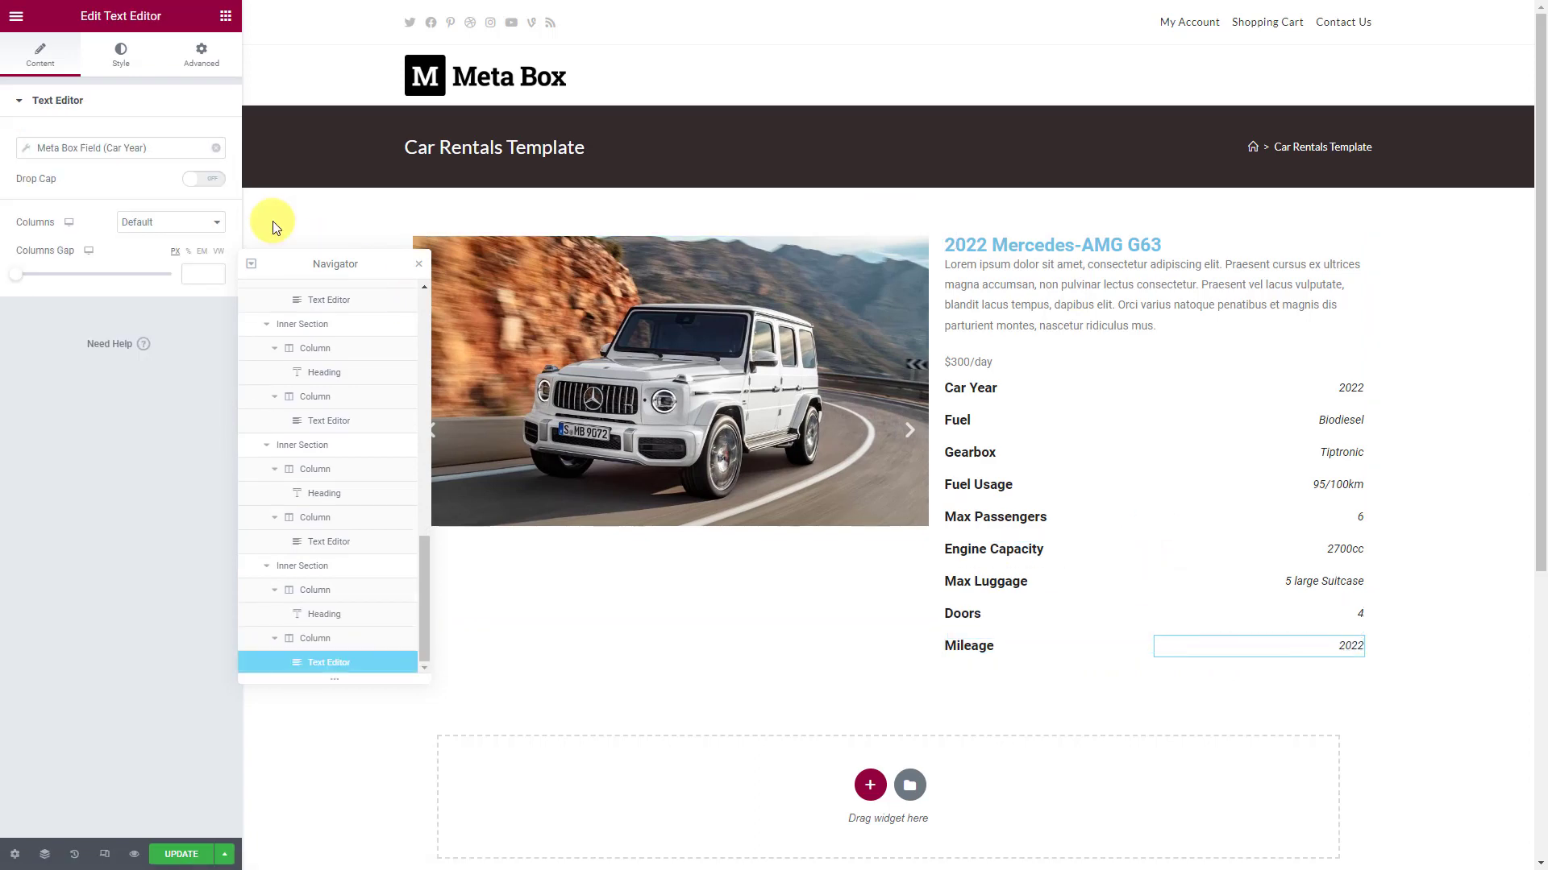
left_click(167, 145)
left_click(178, 223)
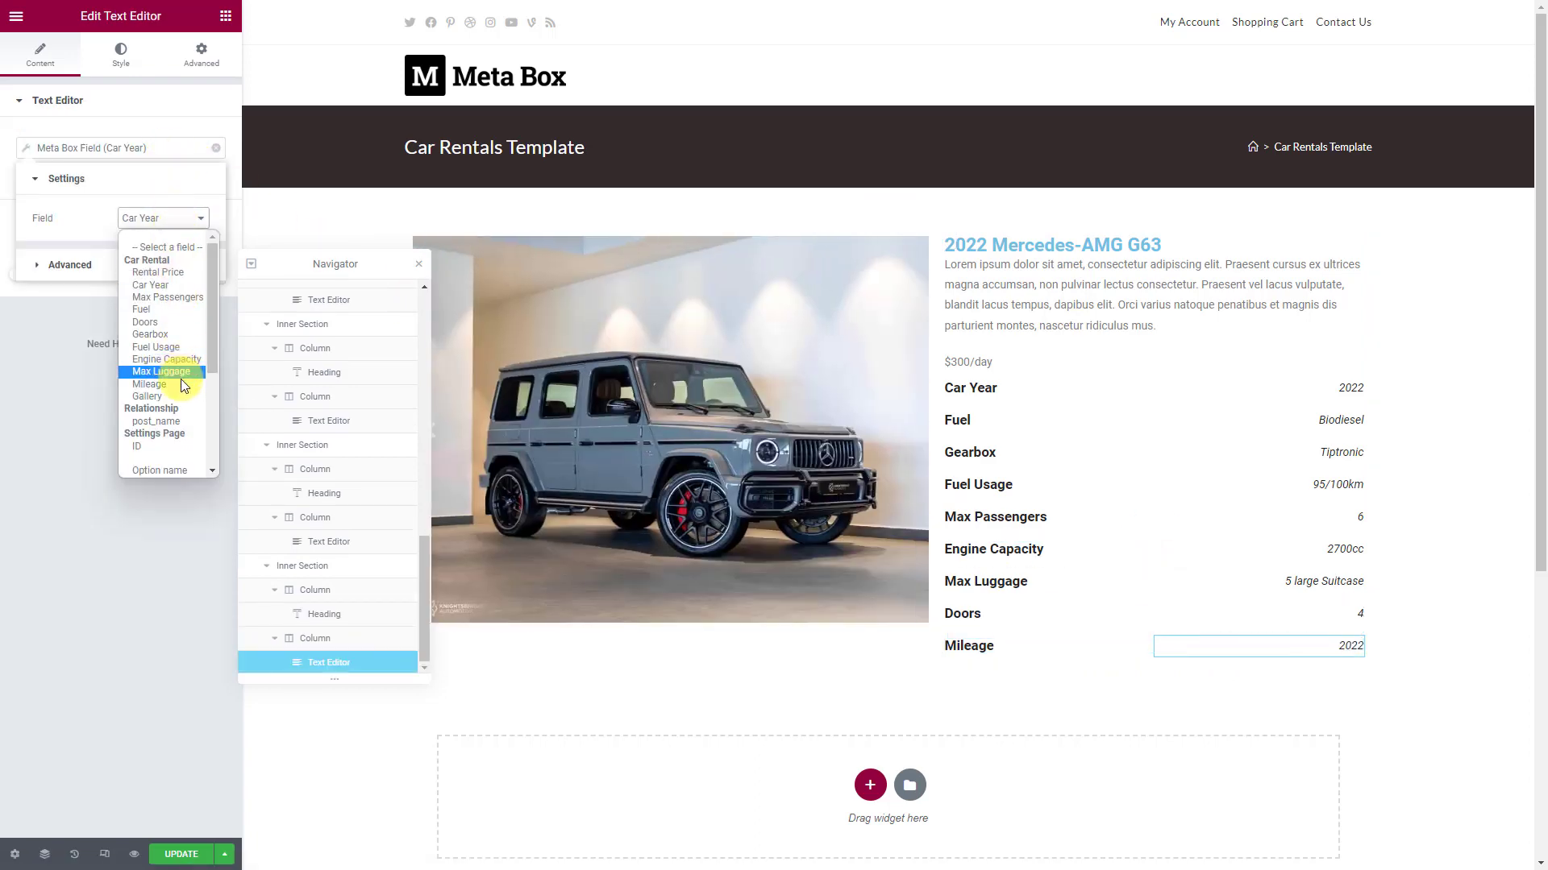
left_click(180, 384)
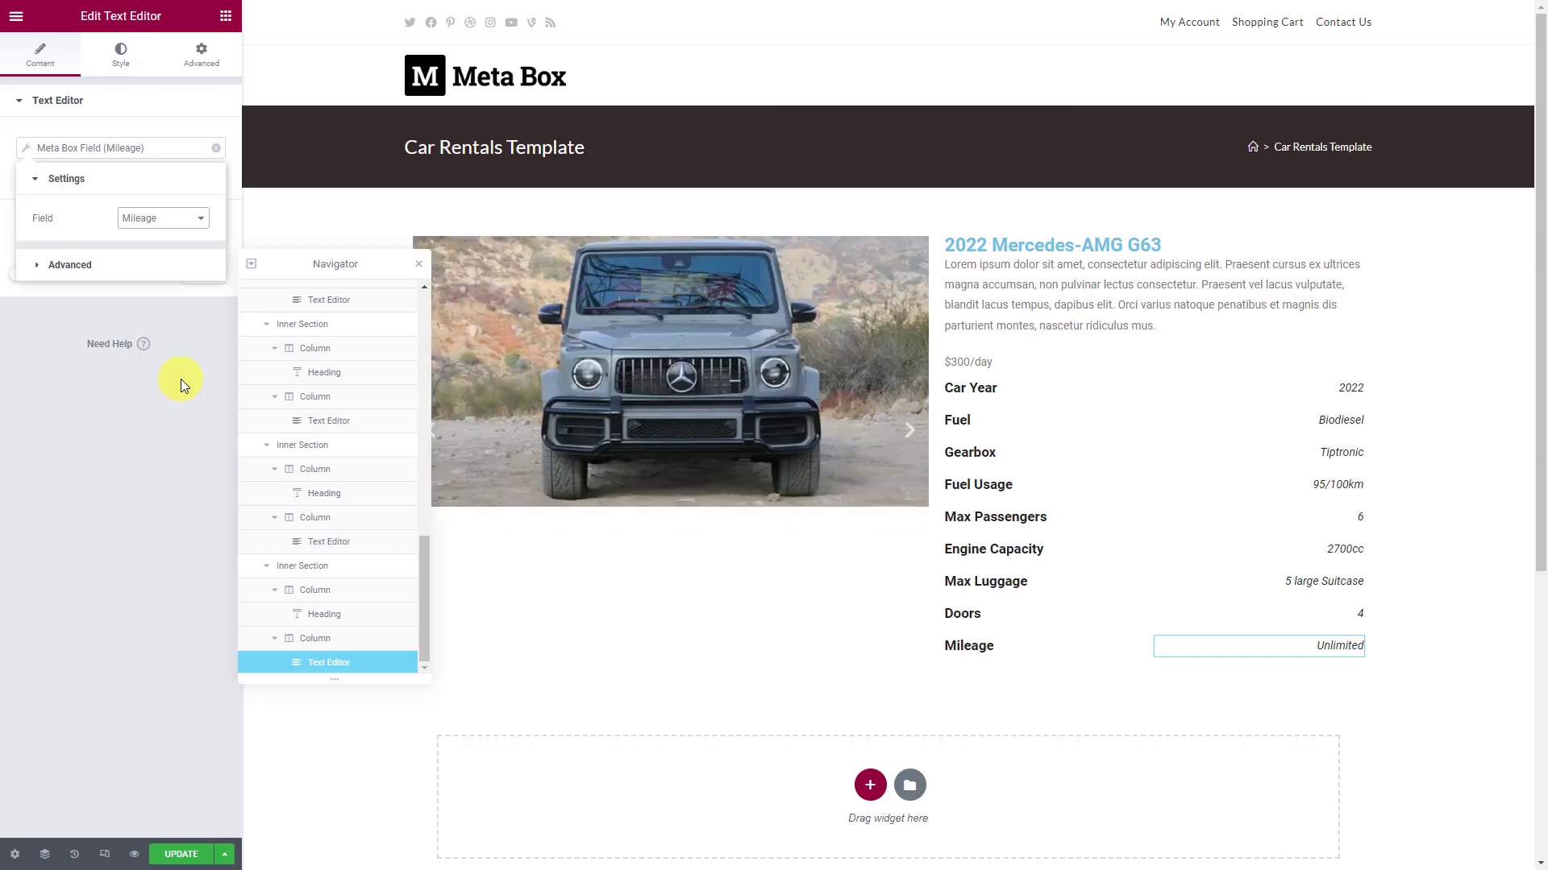
Step: Set the template's display condition to include all Car Rentals, save it, and preview the changes
left_click(224, 854)
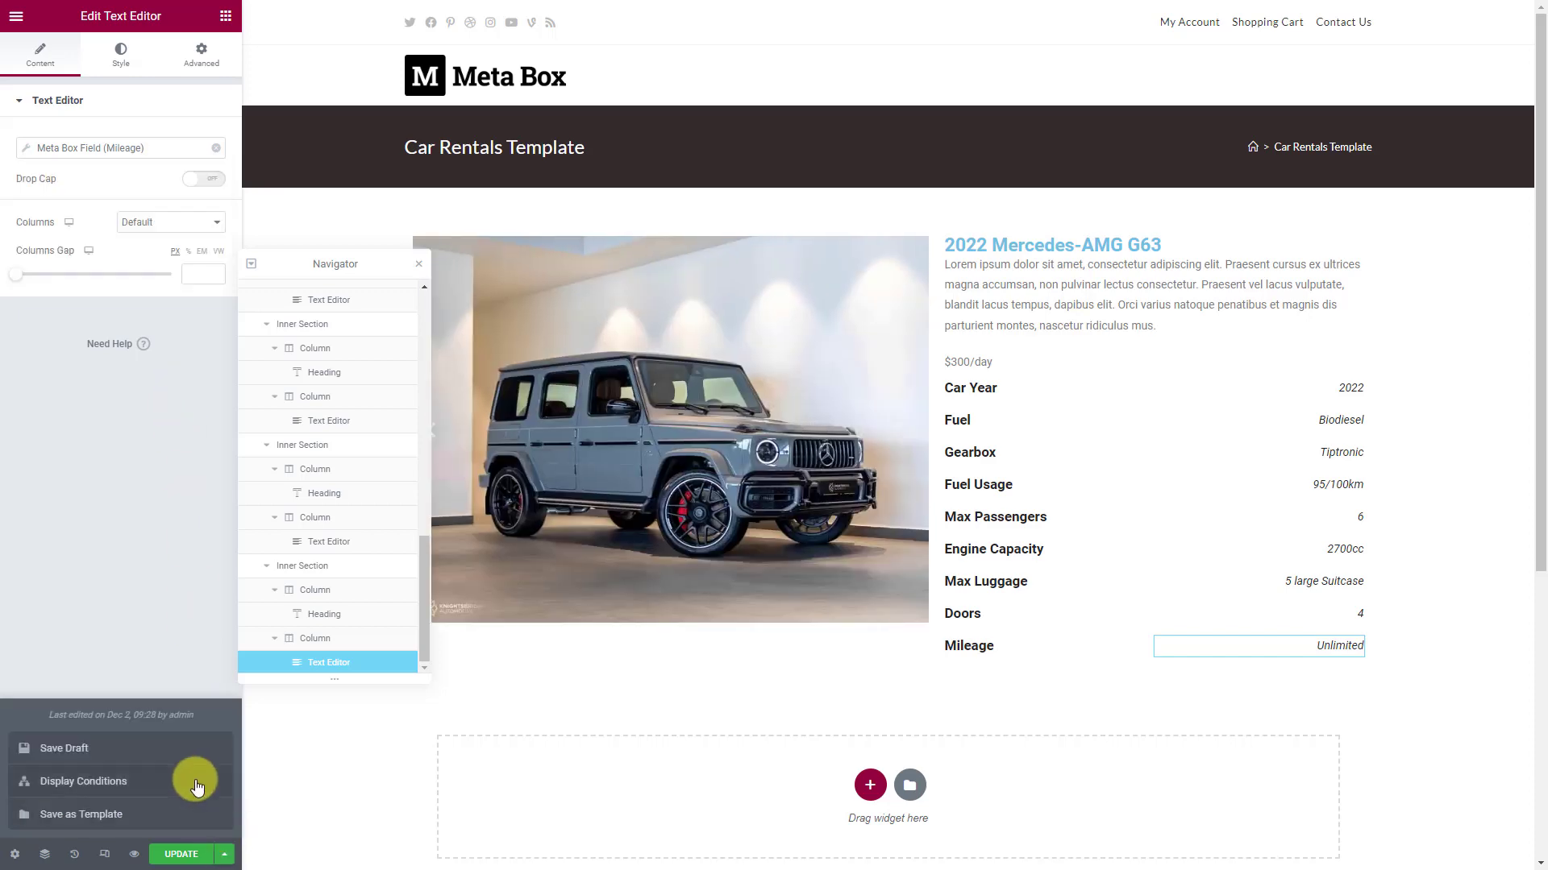
left_click(198, 786)
left_click(749, 486)
left_click(766, 456)
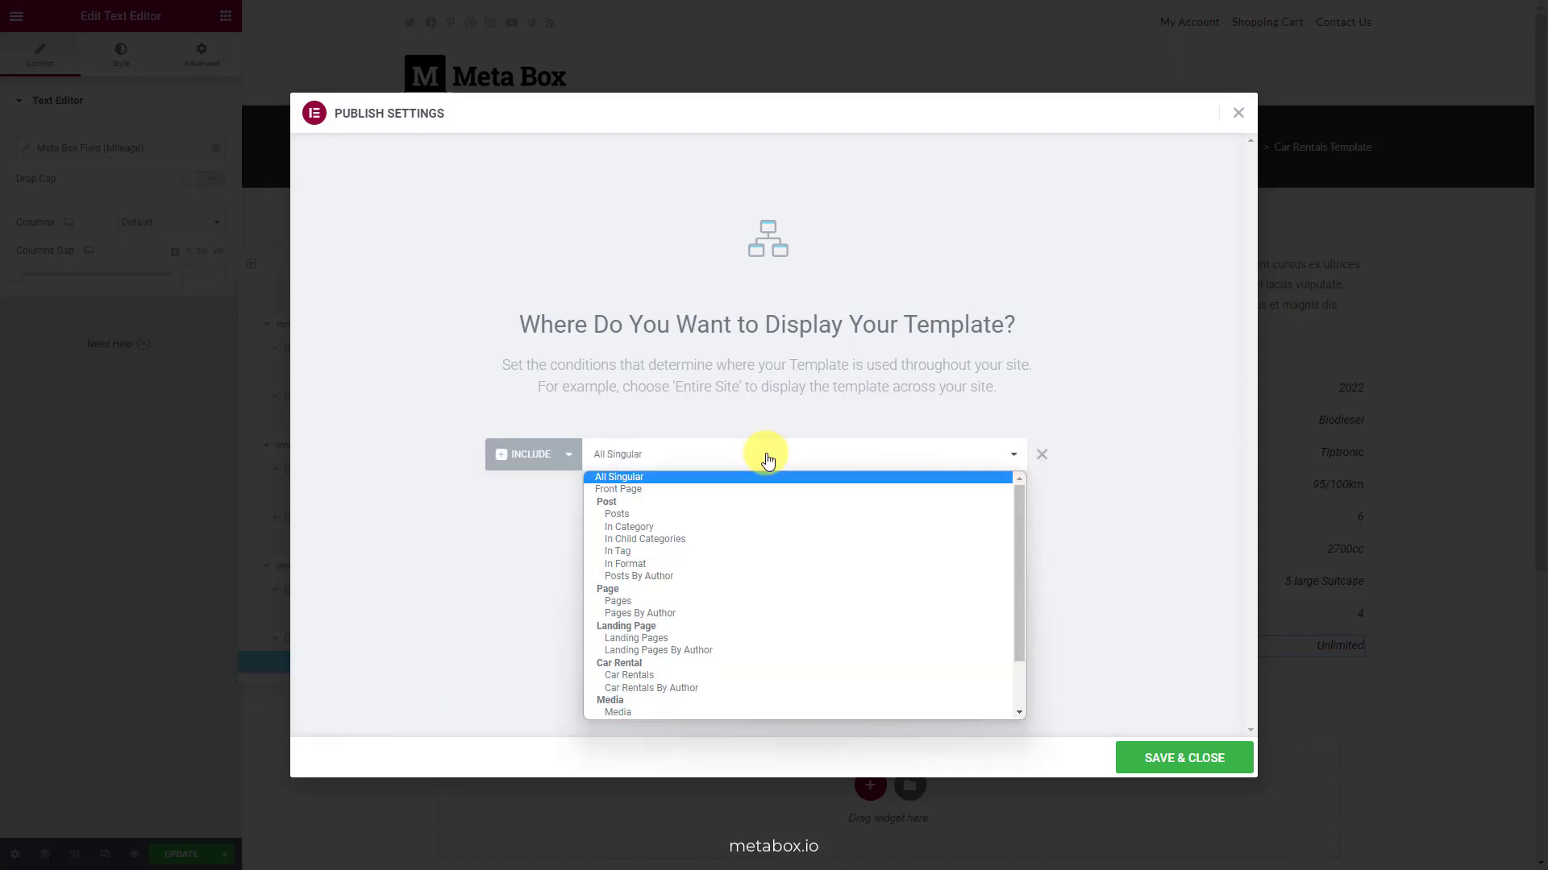
left_click(722, 675)
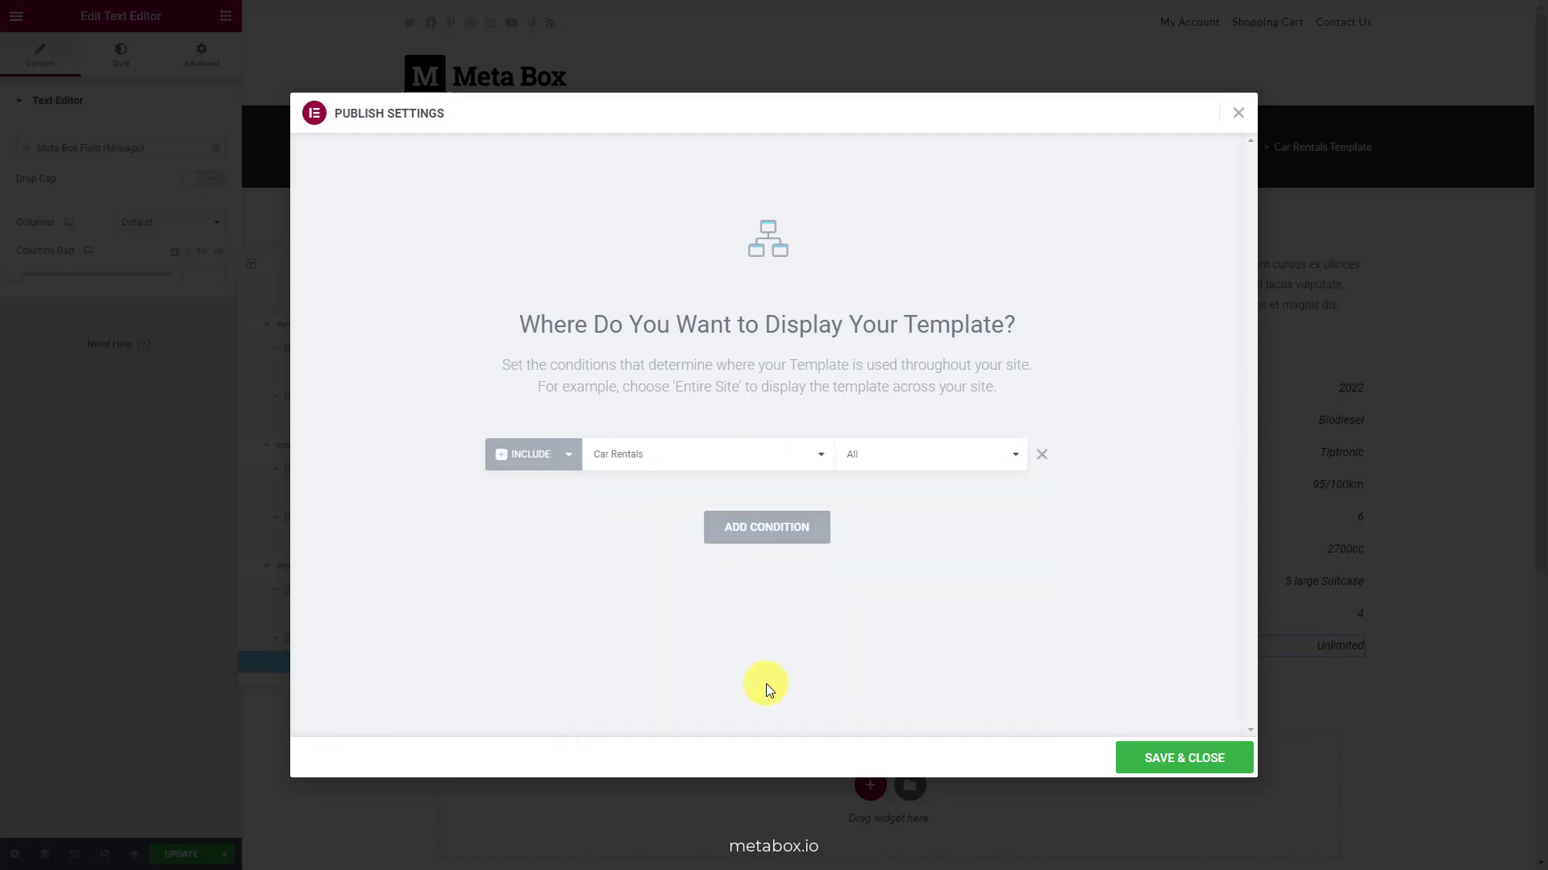
left_click(1178, 762)
left_click(134, 855)
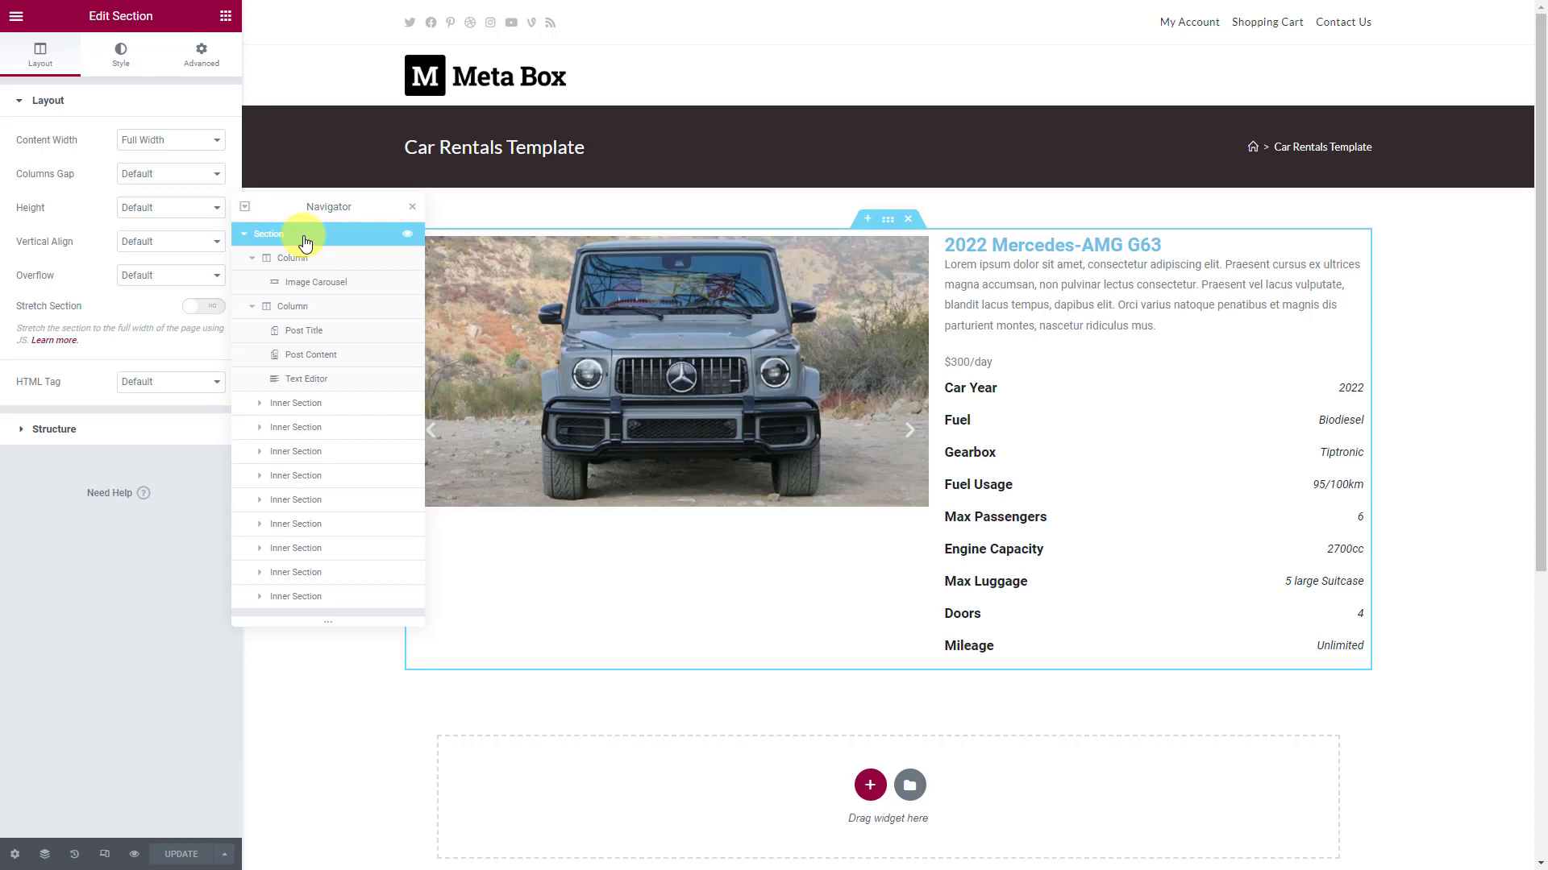
Step: Set the main section's vertical alignment to Middle and the image carousel's arrow color to #020101
left_click(208, 246)
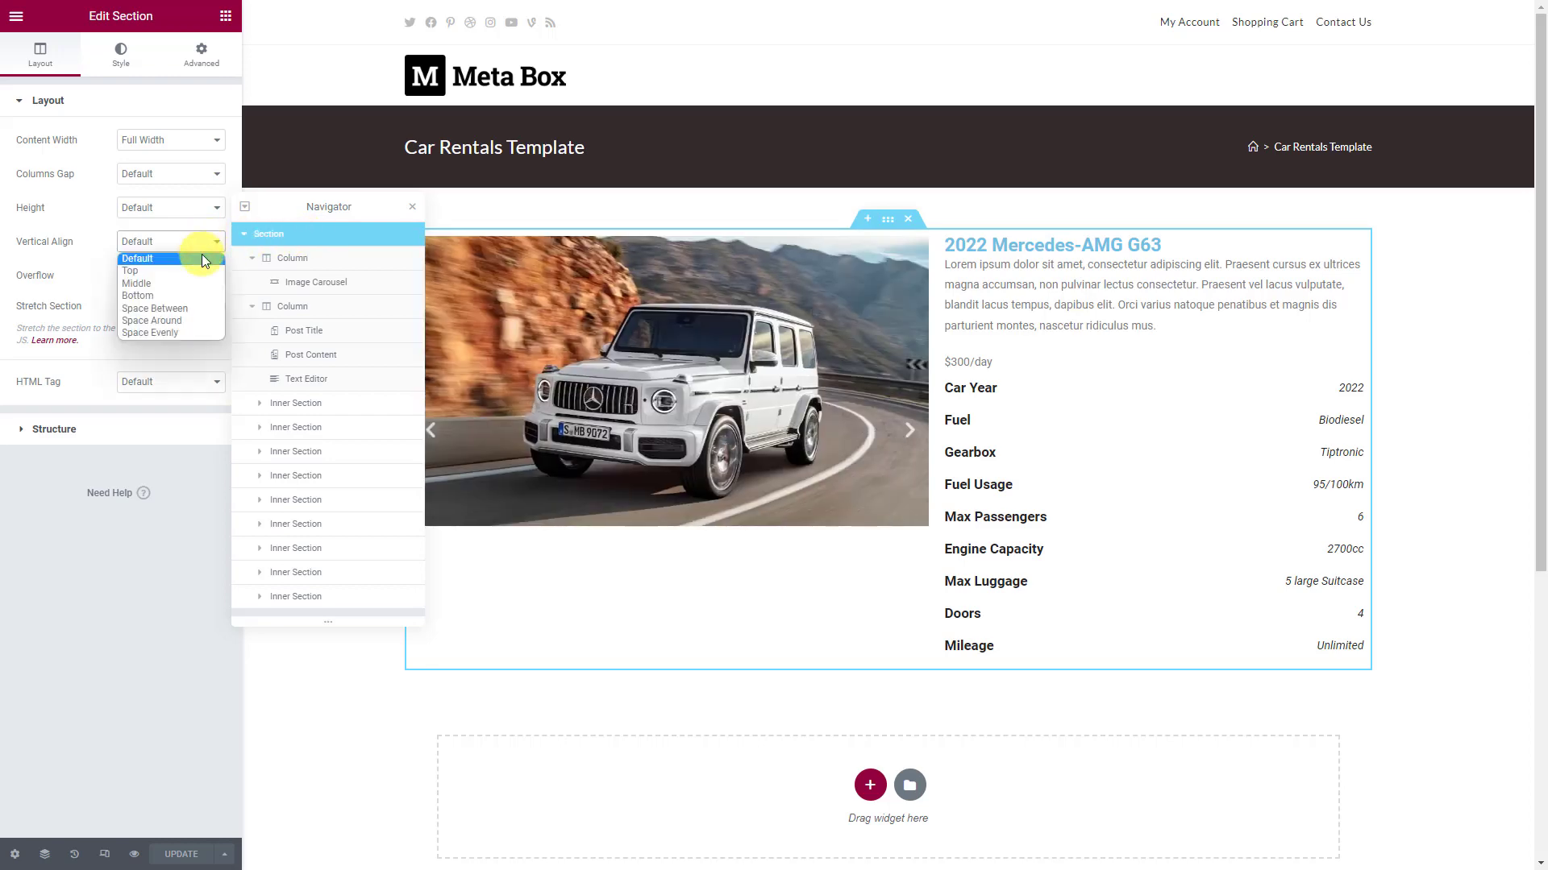
left_click(197, 282)
left_click(314, 284)
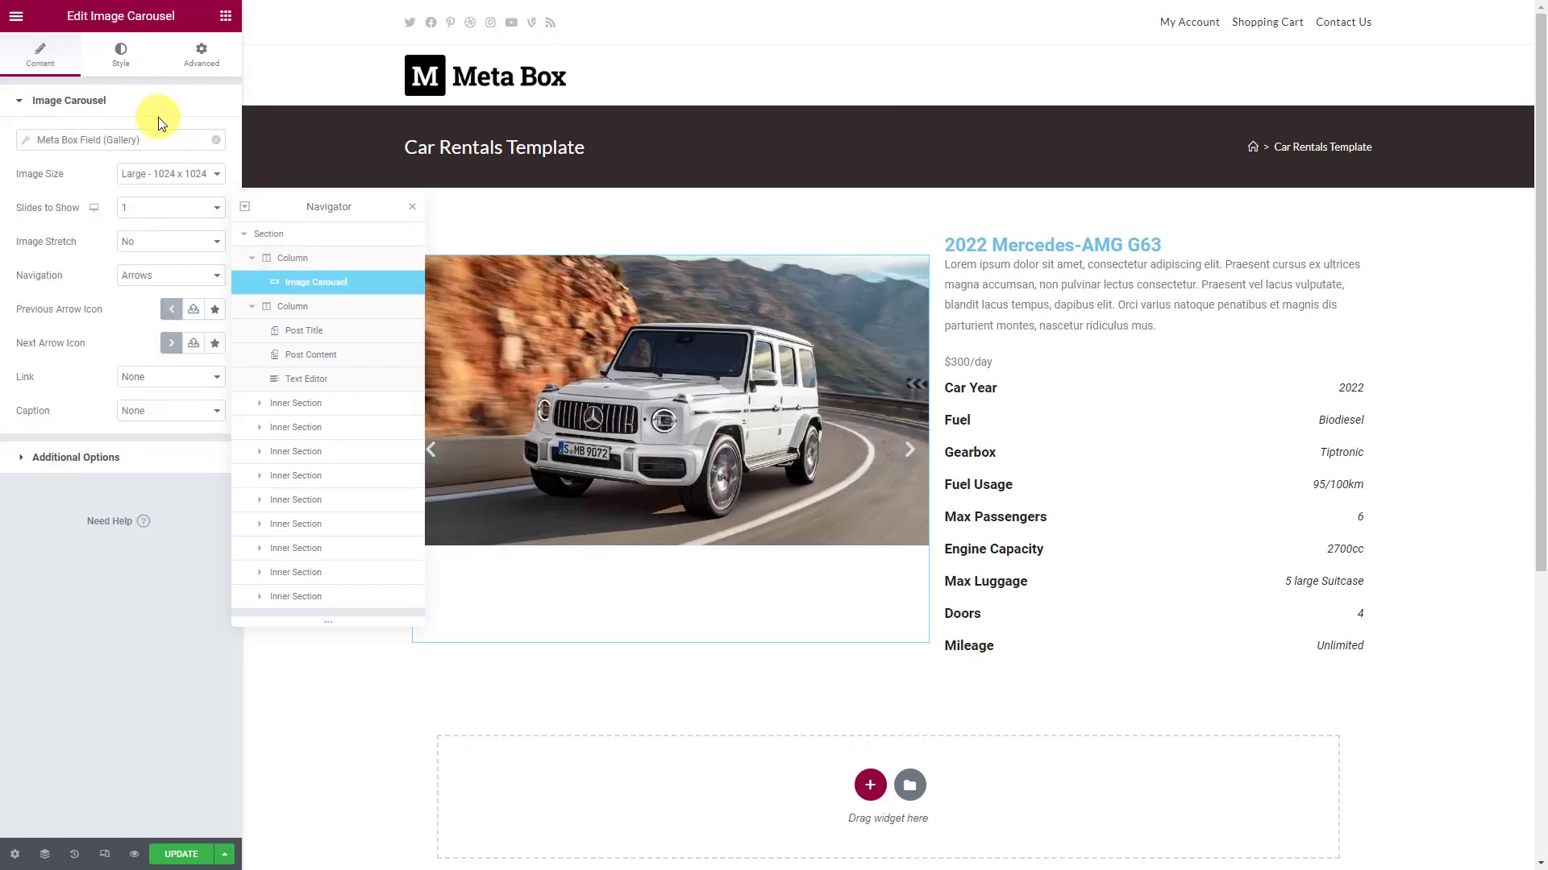
left_click(121, 54)
left_click(214, 258)
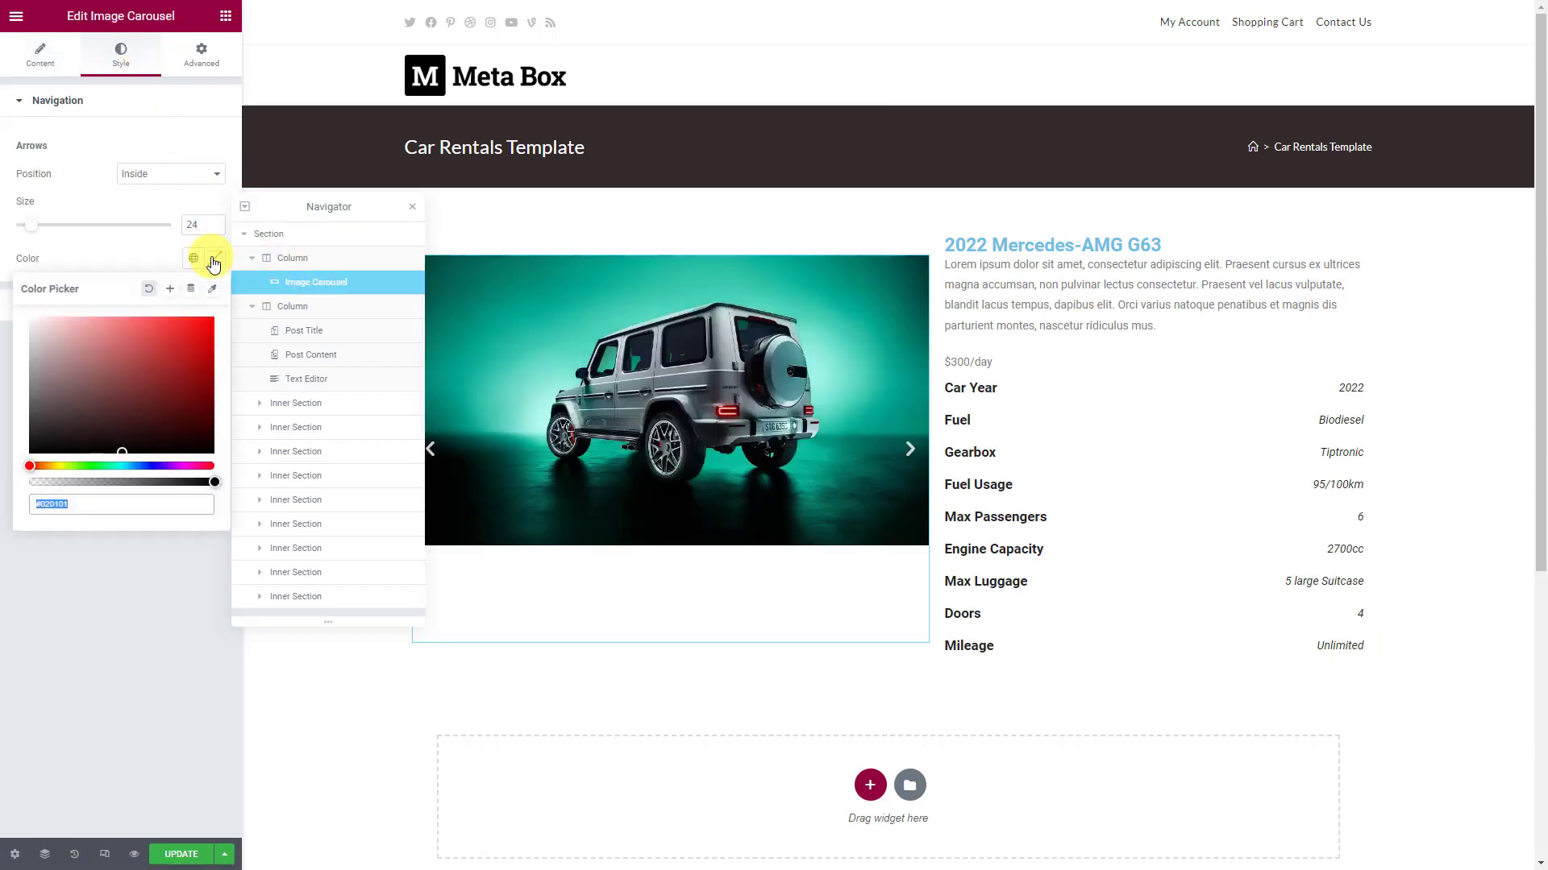
Step: Set the Post Title's text color to #222
left_click(335, 337)
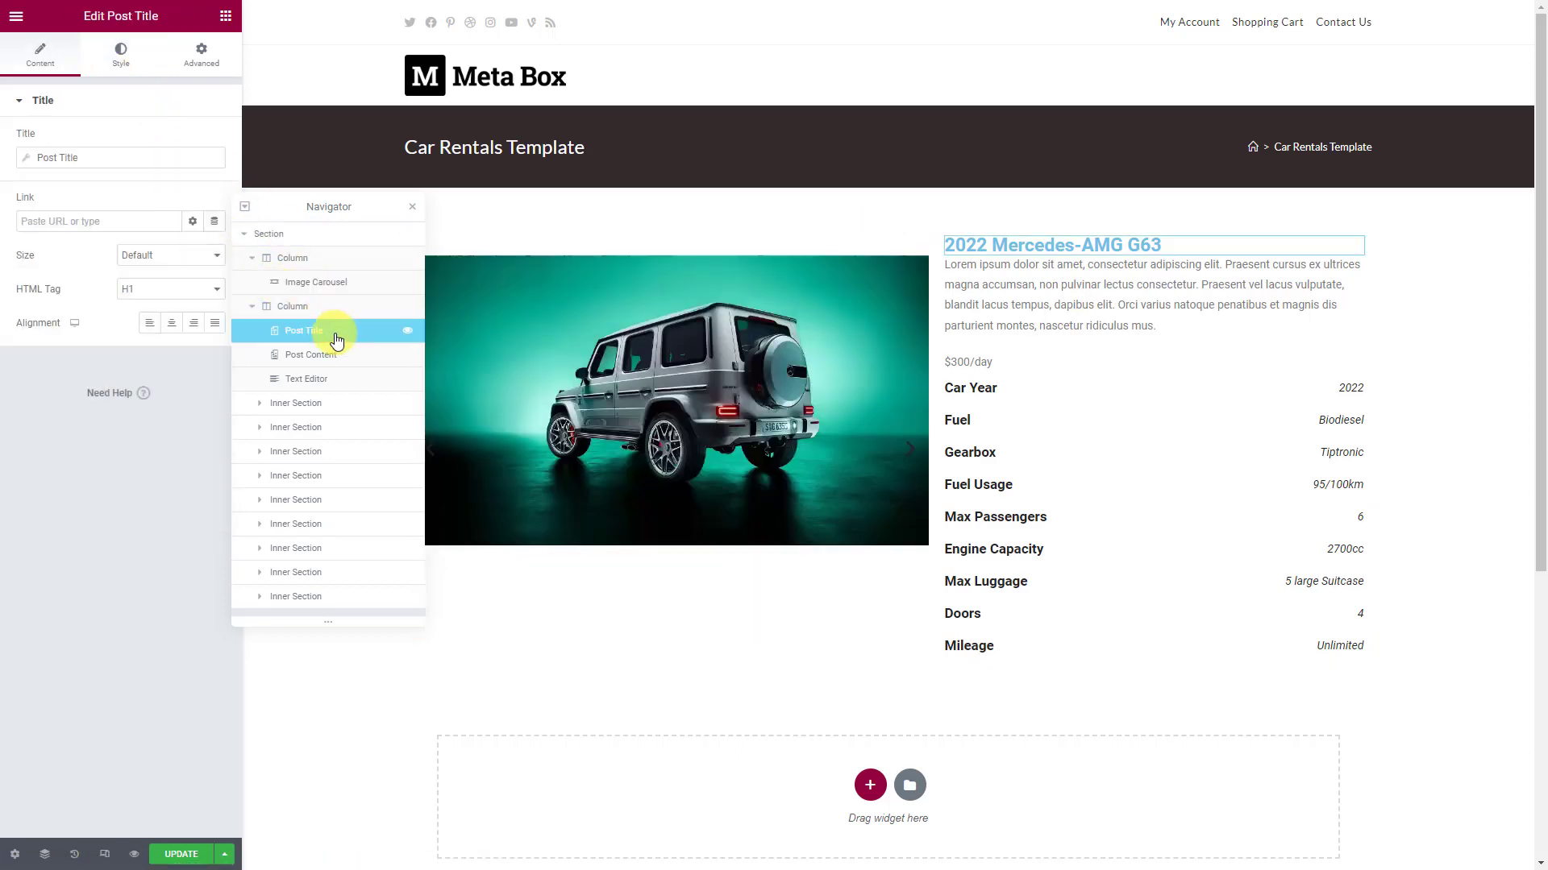
left_click(125, 58)
left_click(215, 140)
type("#222")
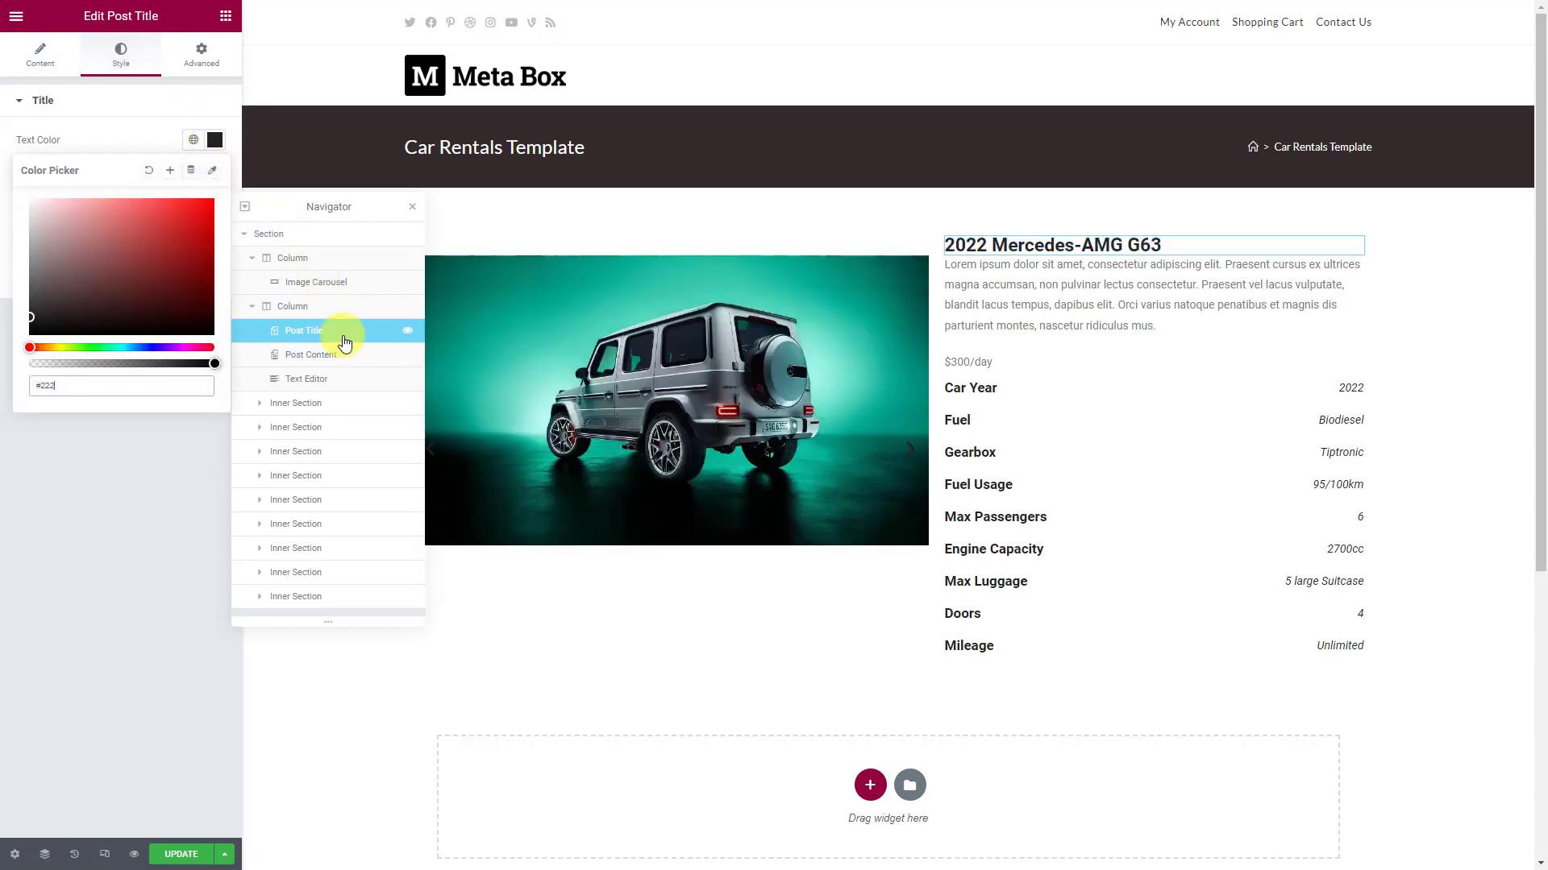
Step: Set the Post Content's typography style to Italic
left_click(348, 355)
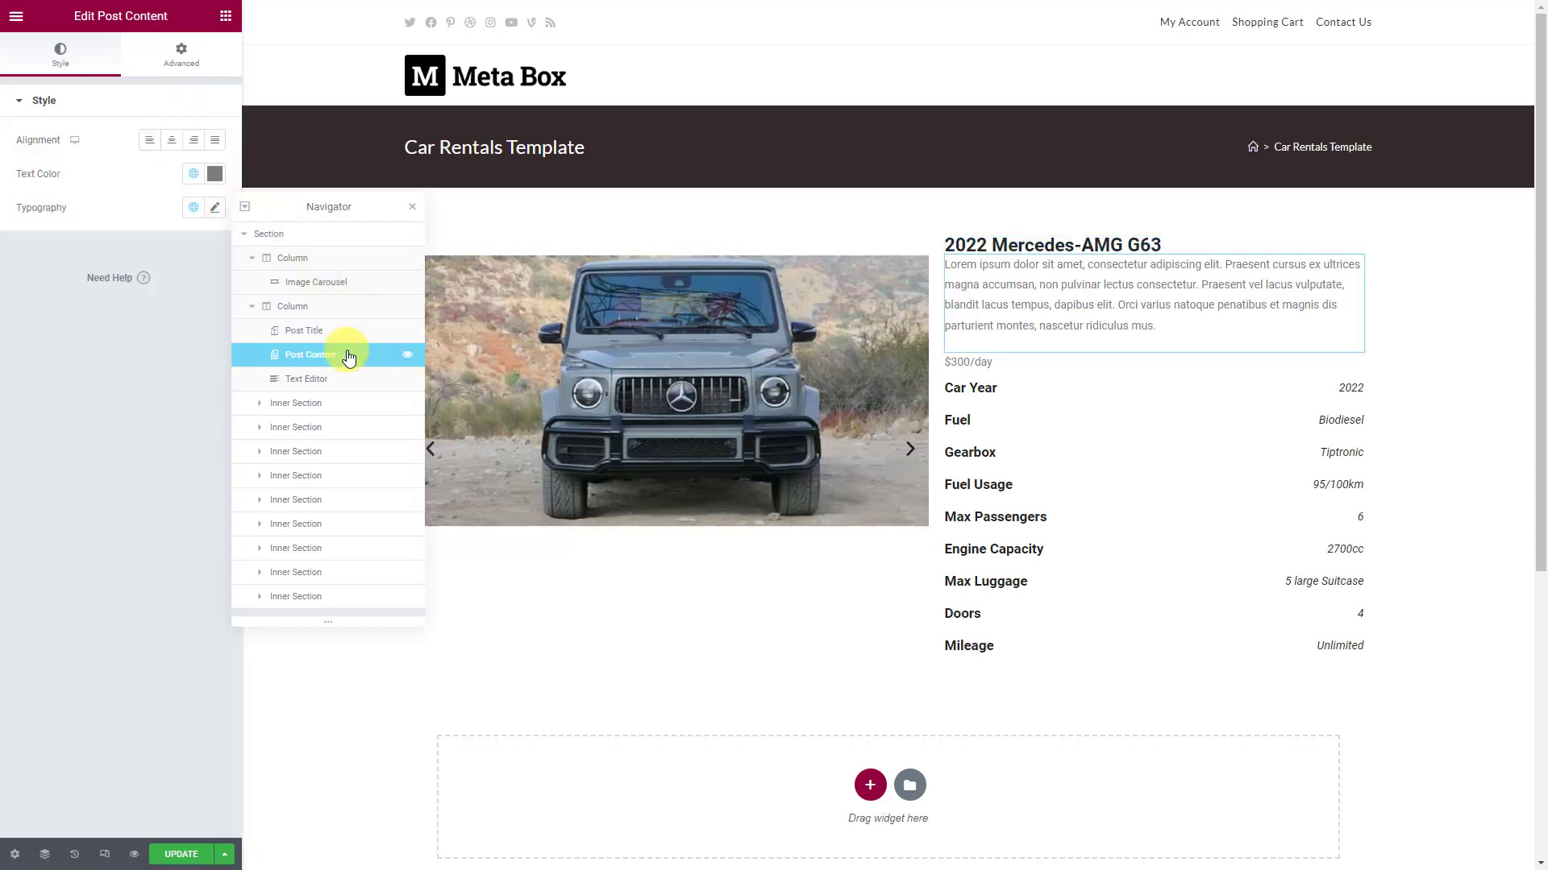
left_click(223, 209)
left_click(201, 435)
left_click(195, 476)
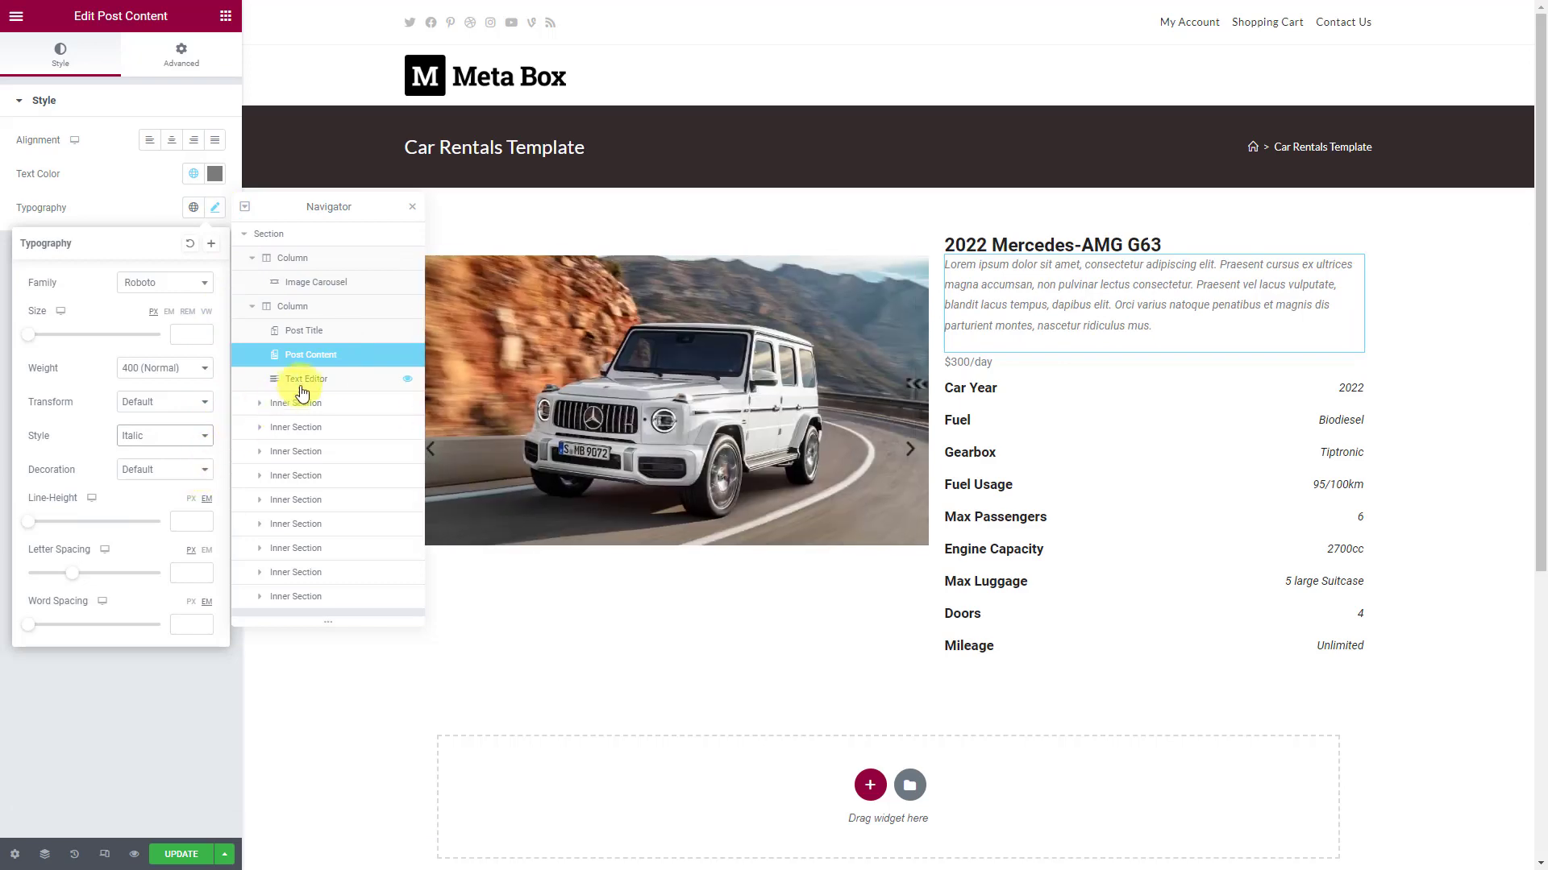
Step: Change the rental price text's color to orange-red
left_click(314, 379)
left_click(119, 56)
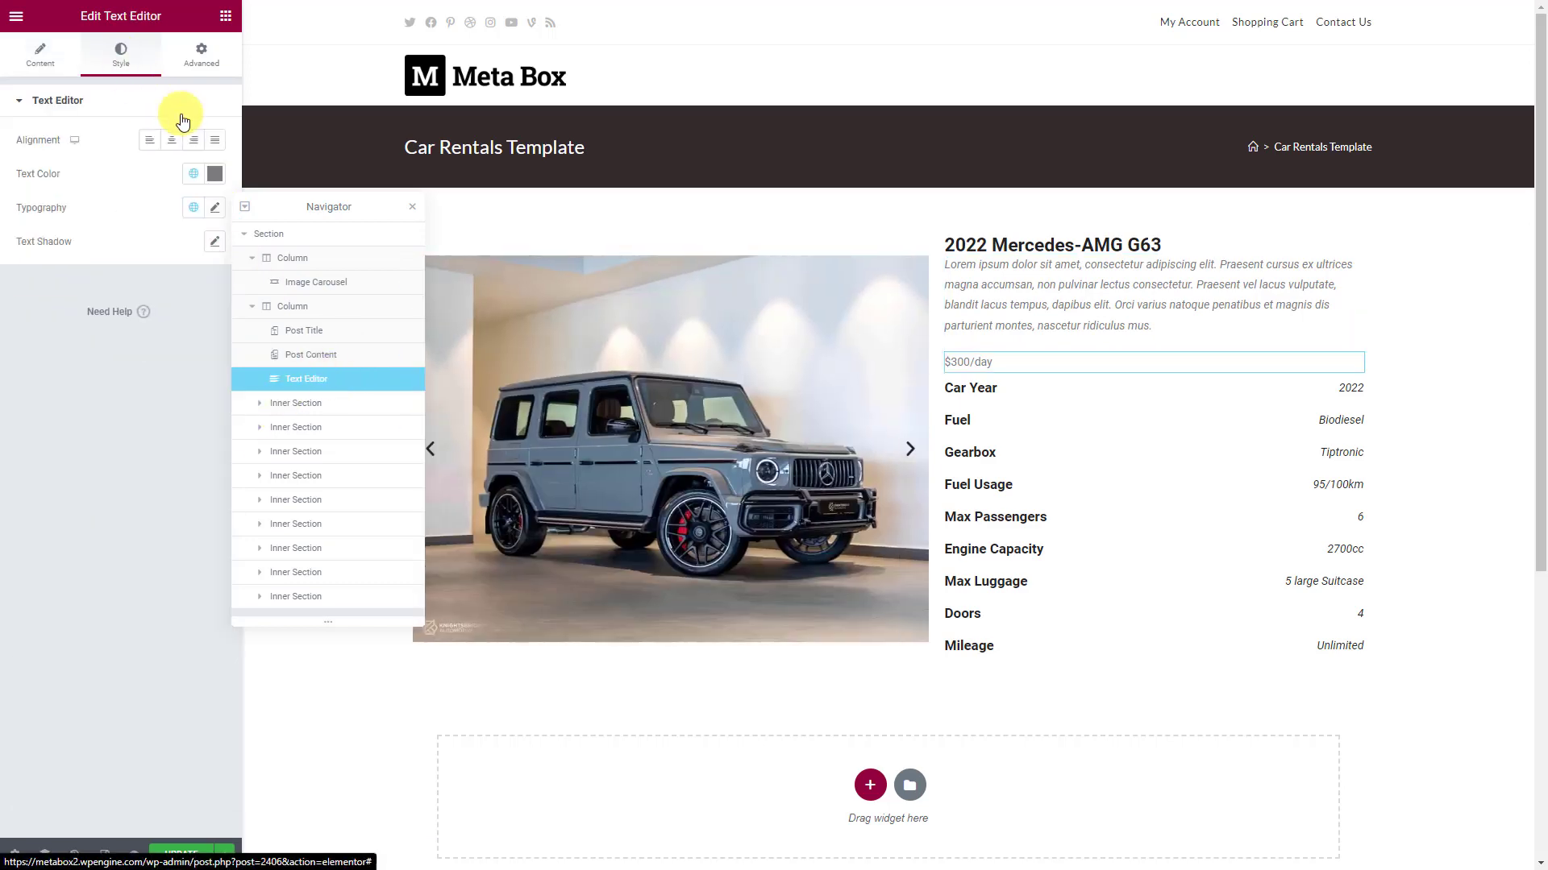
left_click(214, 176)
key("ctrl+v")
left_click(172, 171)
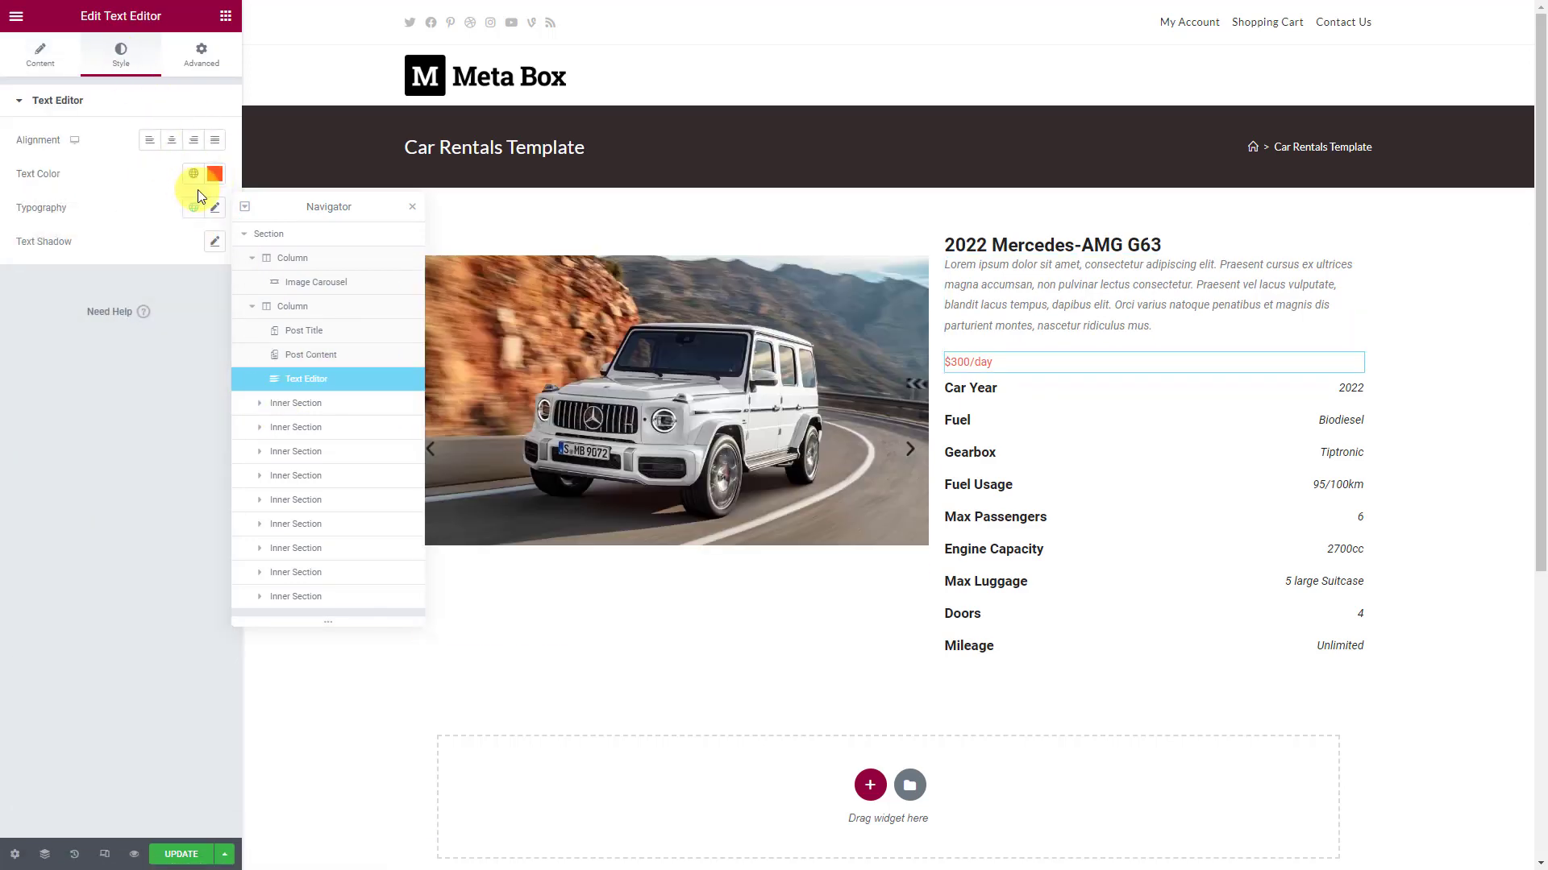
Step: Set the rental price text's weight to 700 (Bold) and its size to 28 px, and update the template
left_click(215, 208)
left_click(192, 363)
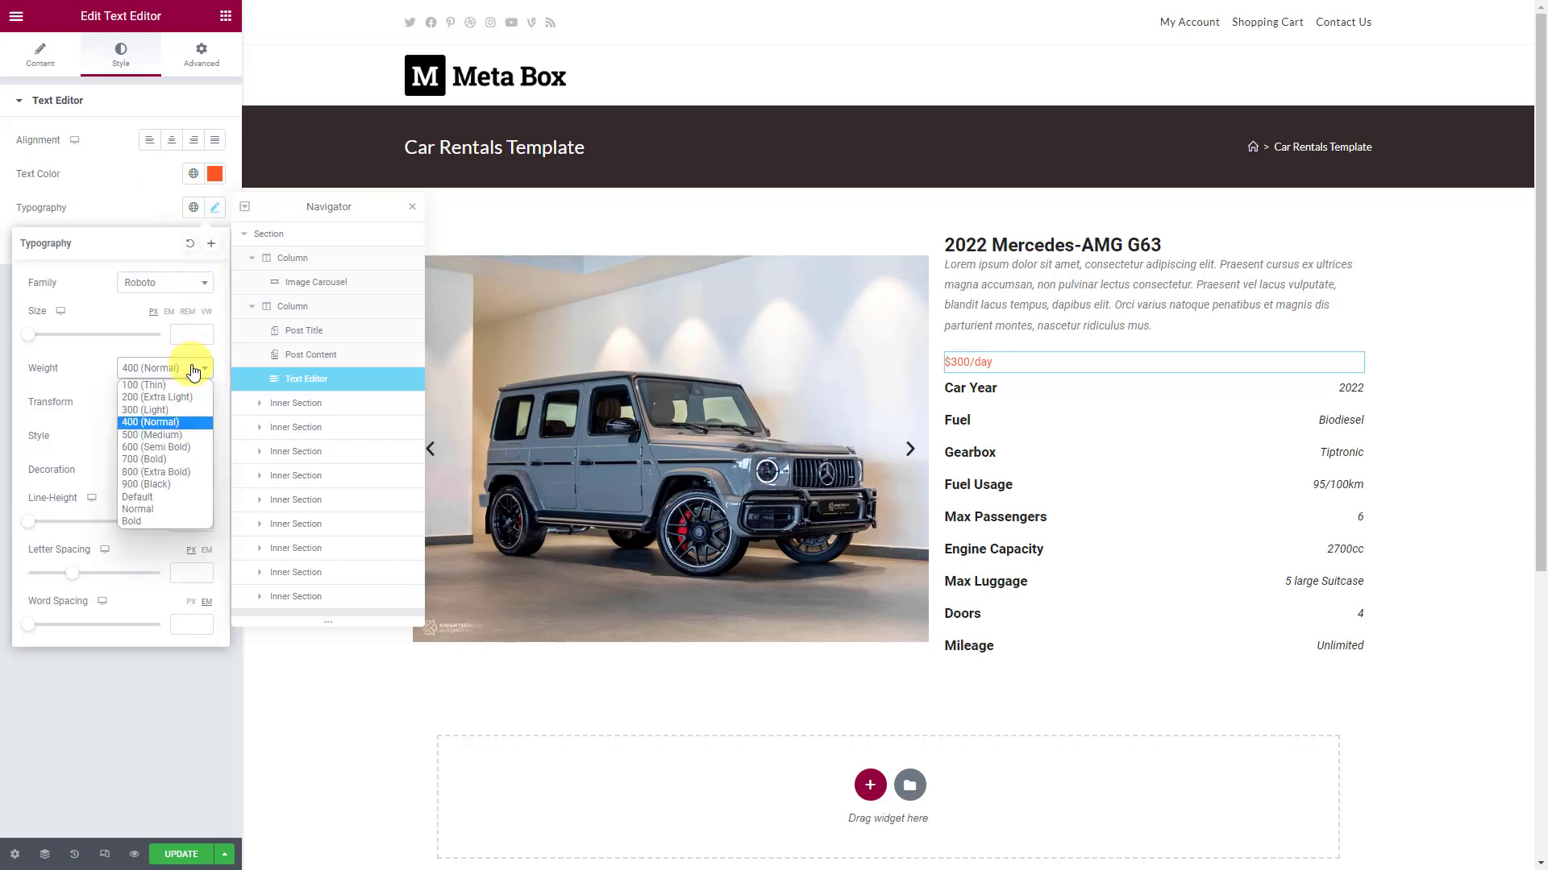
left_click(171, 454)
left_click(191, 333)
type("30")
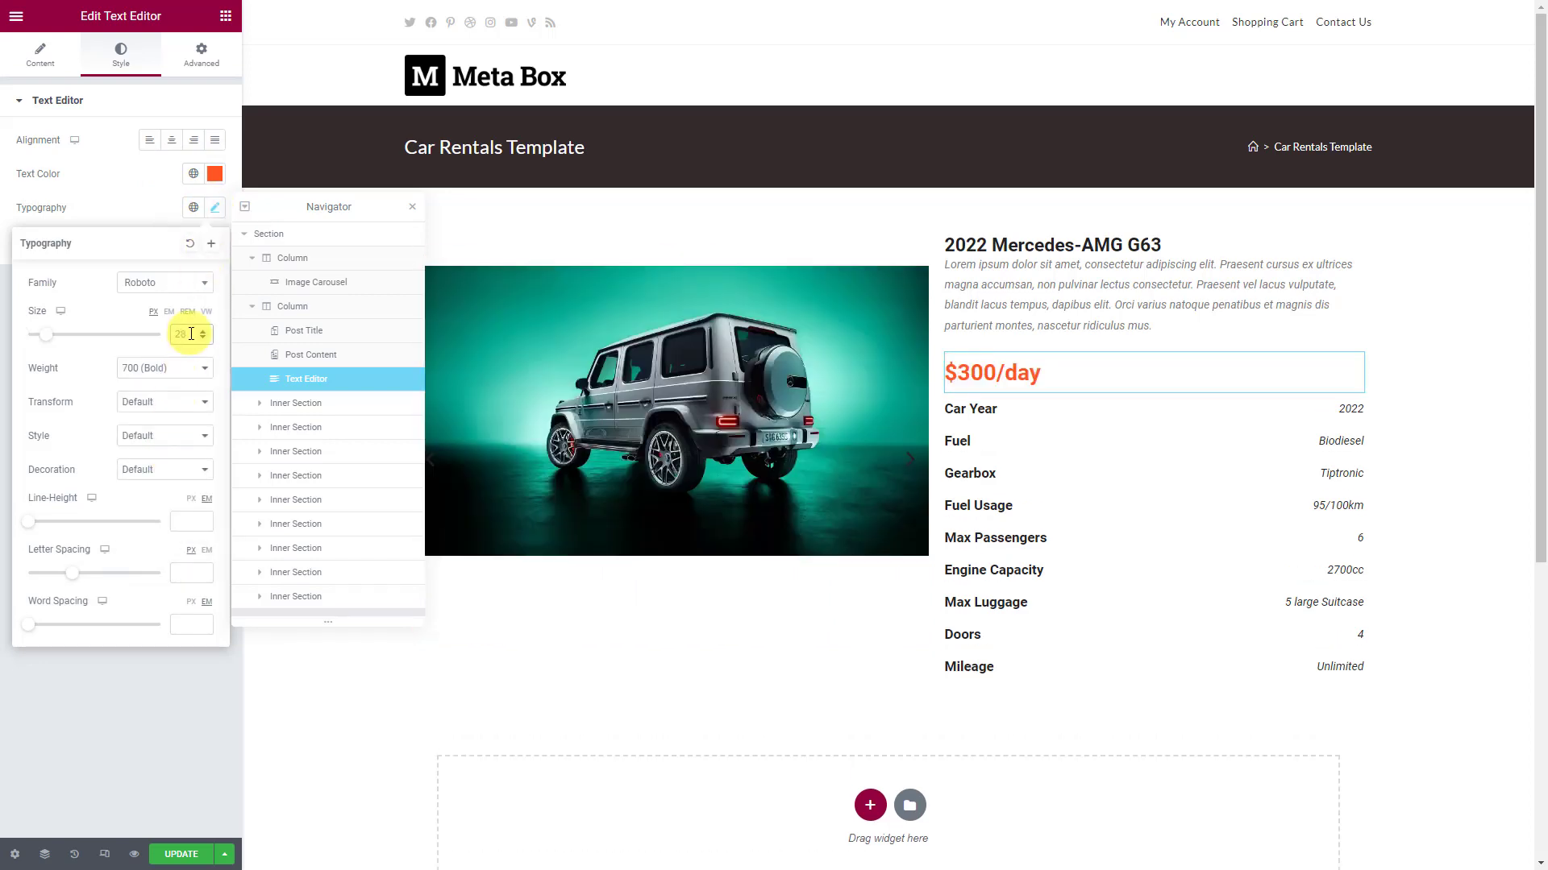
left_click(195, 855)
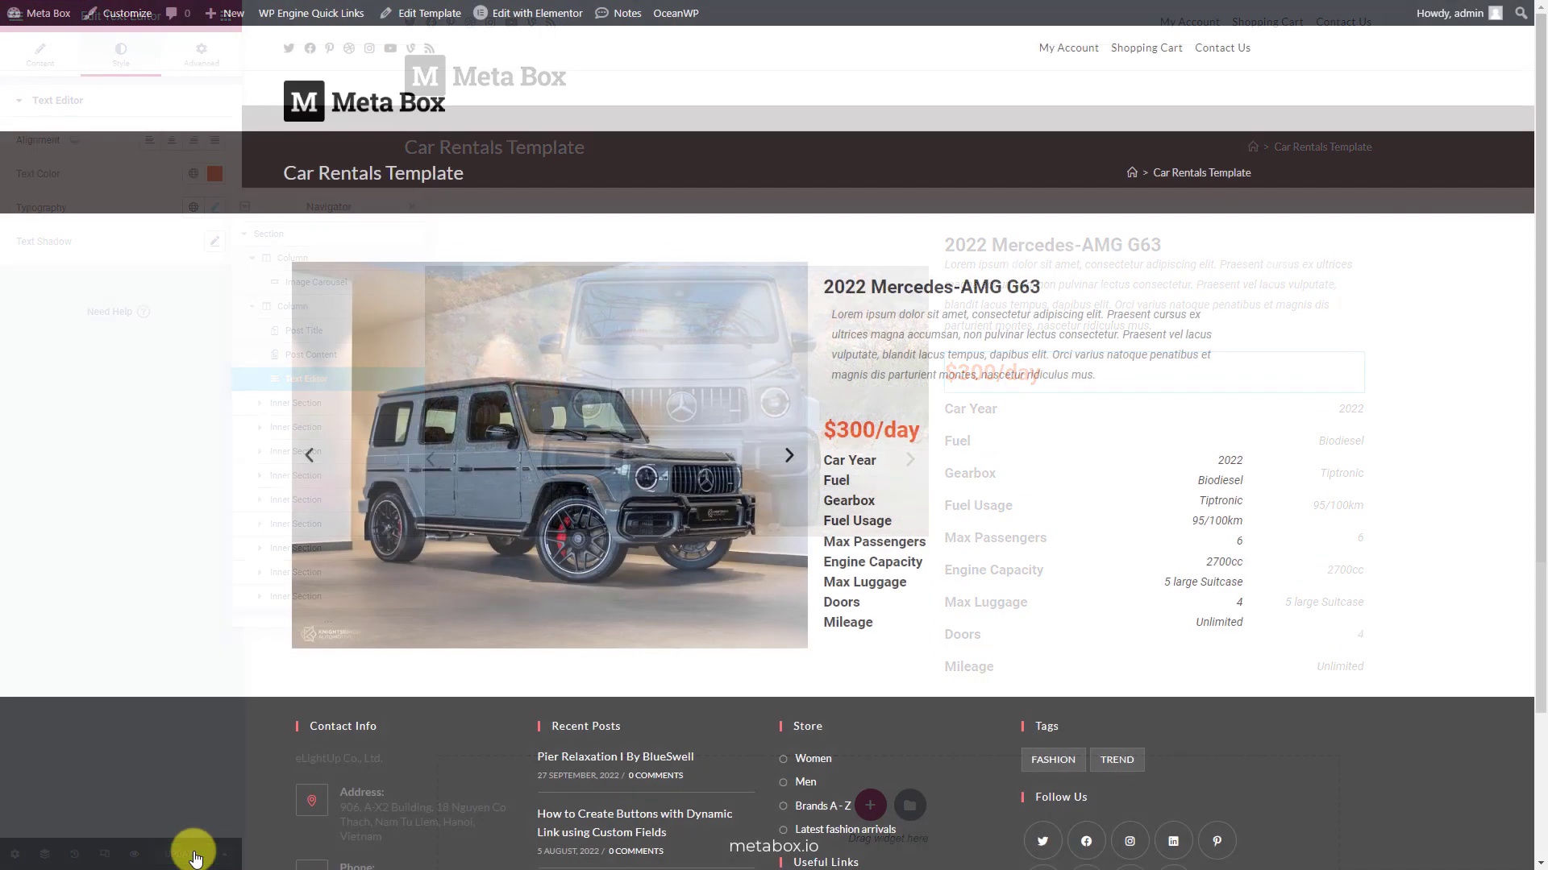